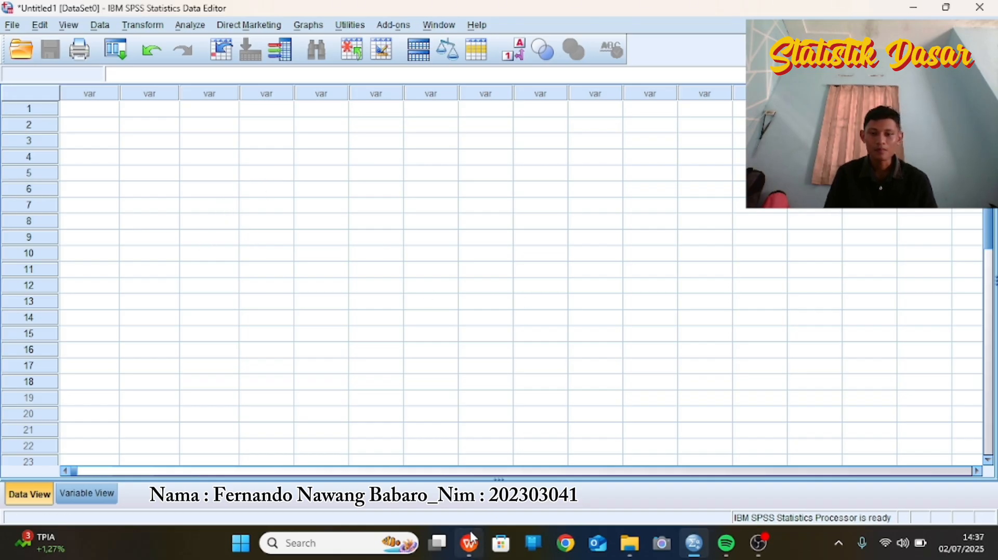
Step: Switch to WPS Office to review the statistics exam spreadsheet's data columns and return to the SPSS Data Editor
mouse_move(470, 543)
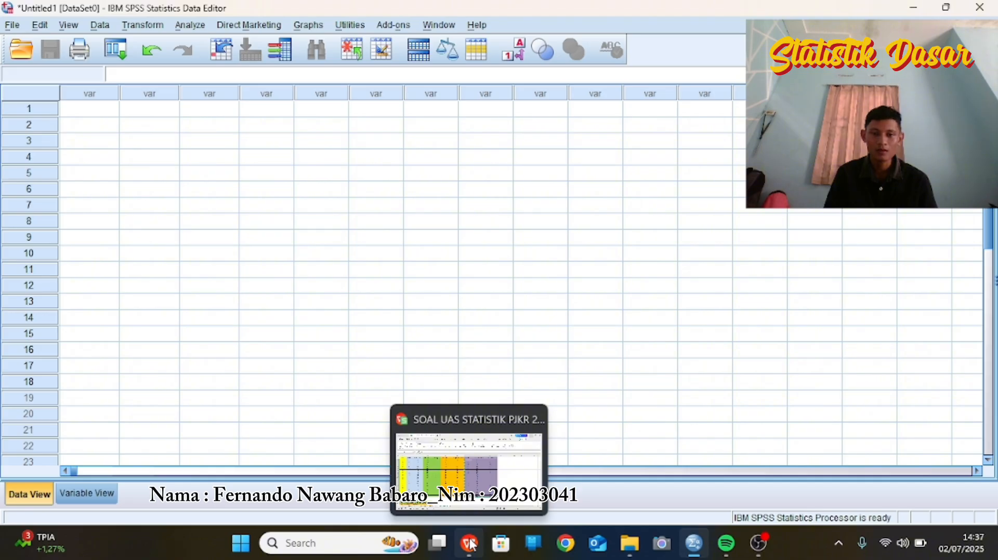
left_click(459, 482)
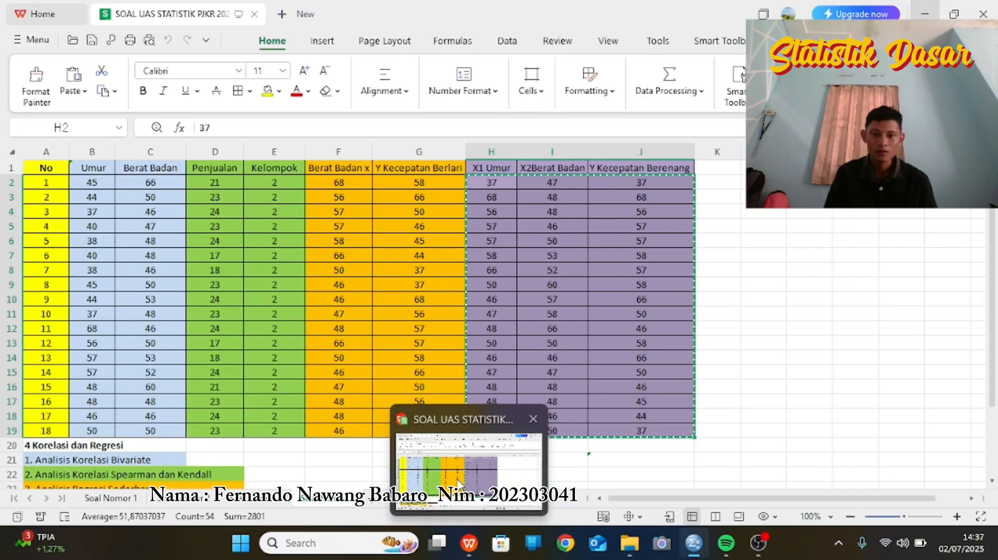
left_click(458, 482)
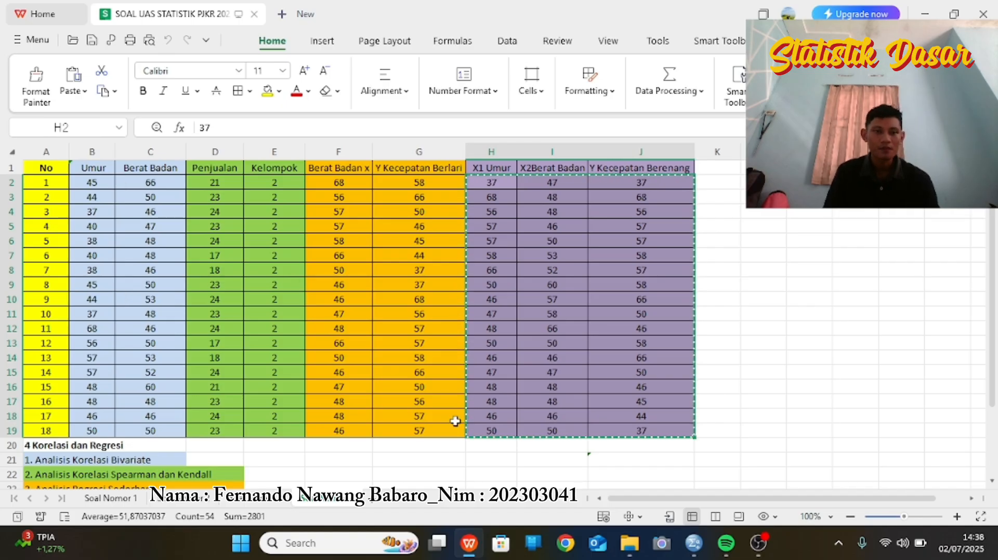
mouse_move(693, 543)
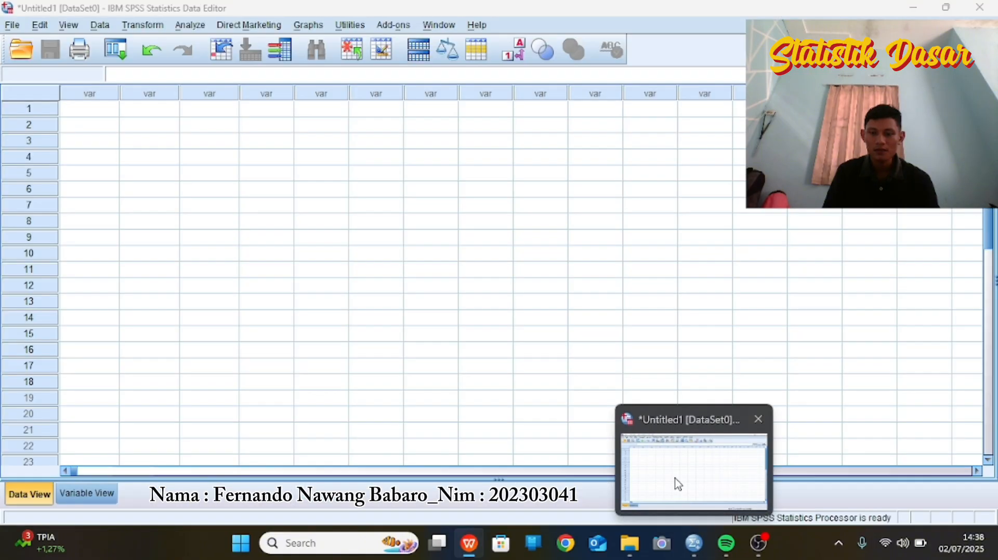
left_click(678, 484)
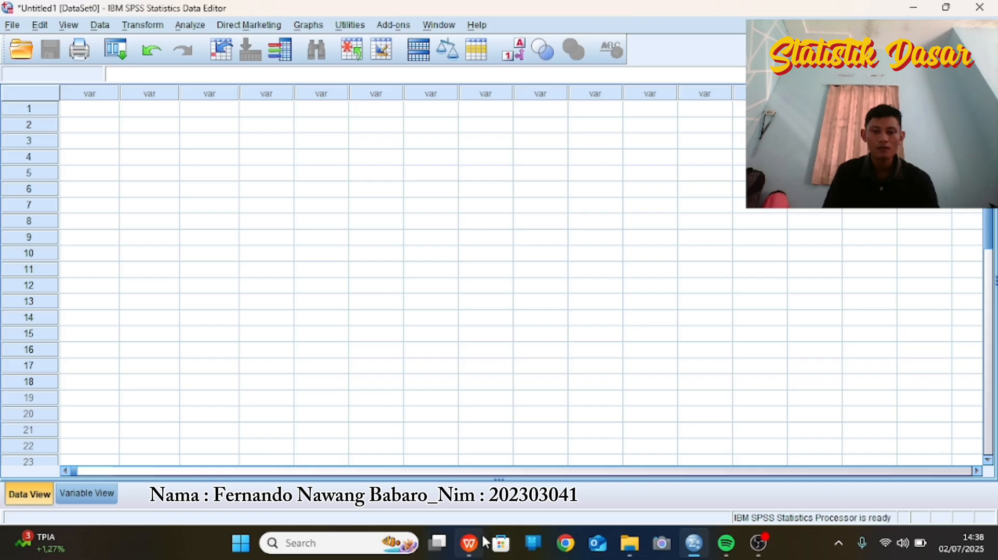
mouse_move(446, 551)
mouse_move(467, 503)
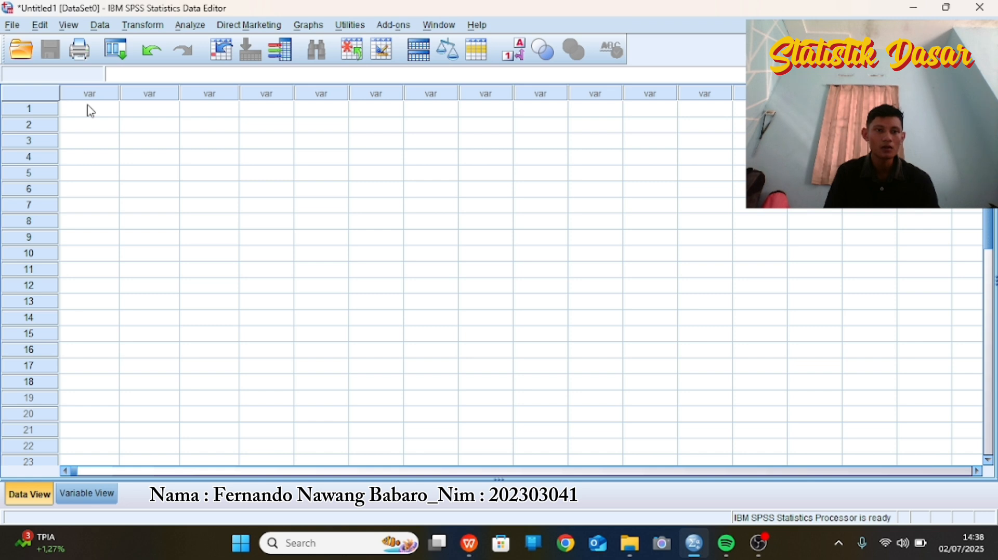
Step: Define the first variable with the name umur in Variable View
left_click(89, 109)
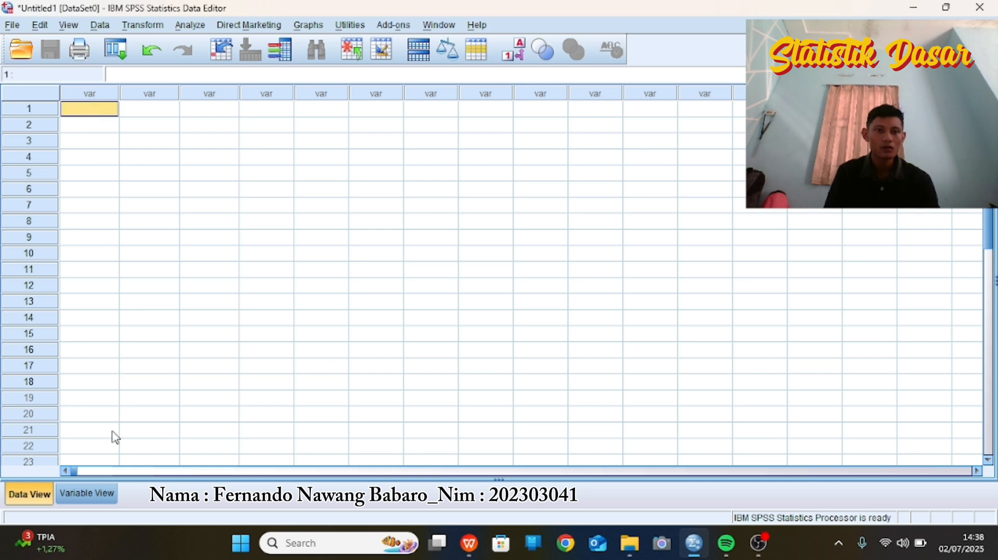
left_click(85, 496)
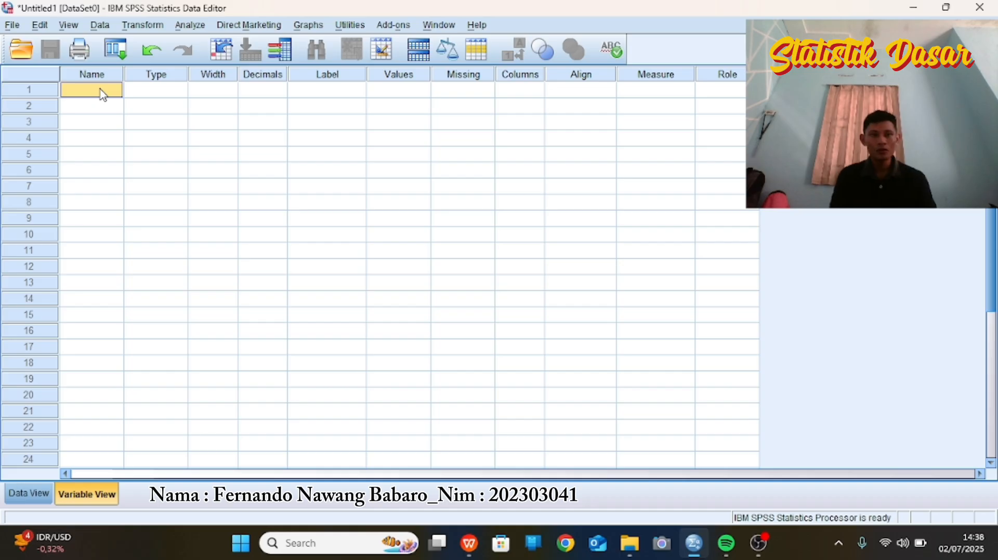
type("u")
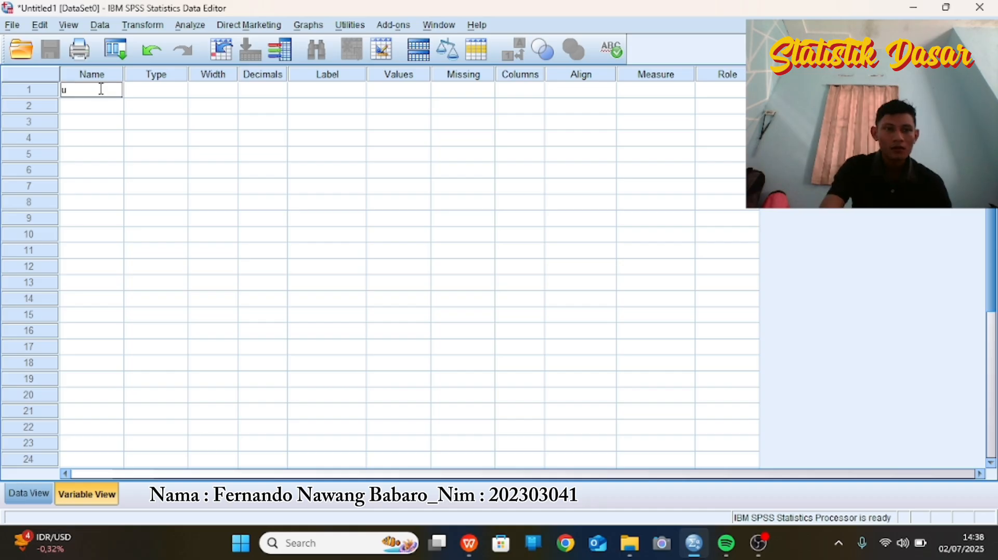
type("m")
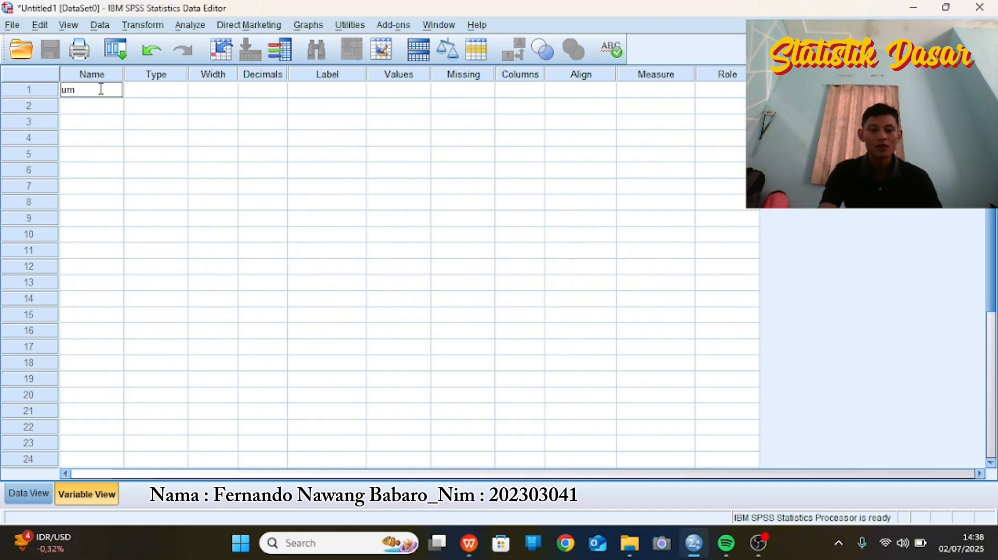
type("ur")
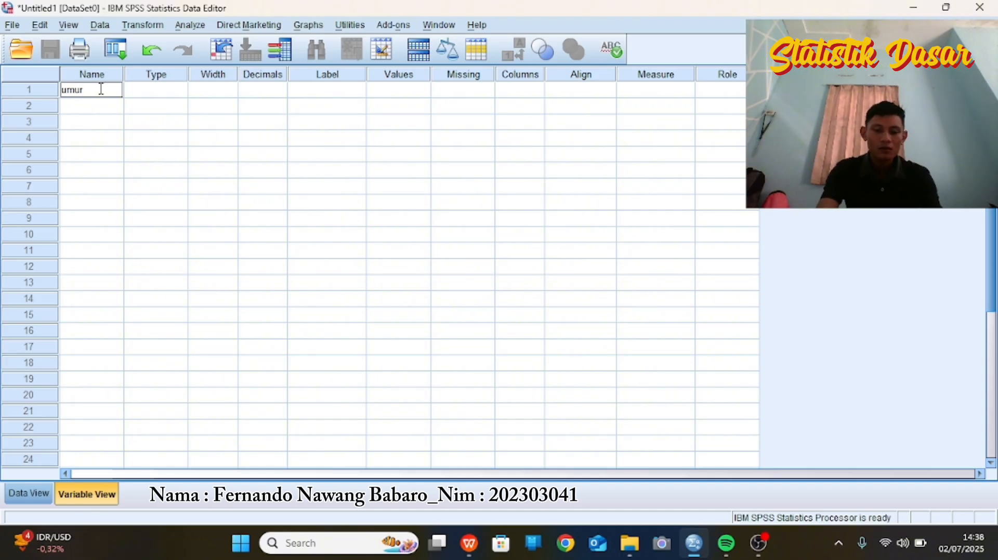
left_click(76, 106)
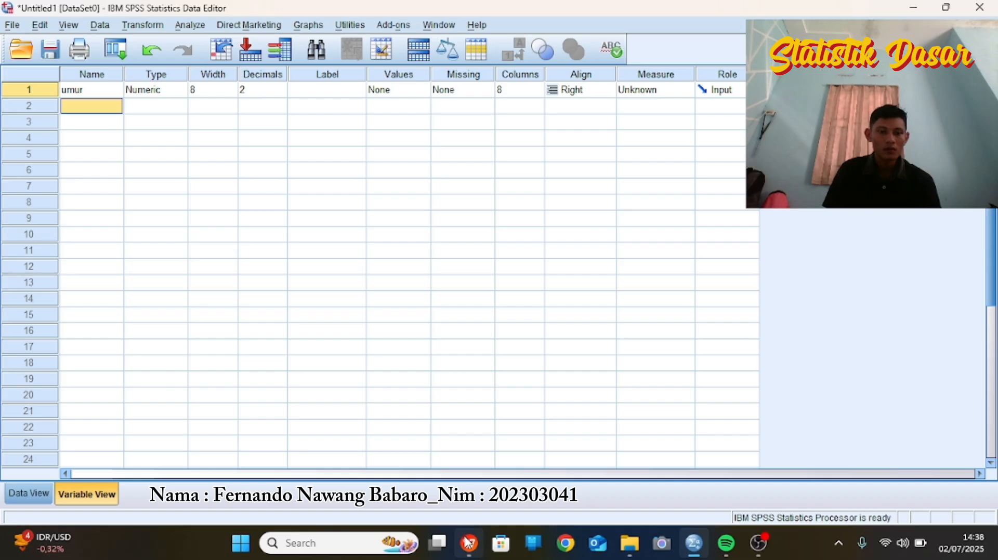
Step: Check the source spreadsheet's second column heading and define the second variable with the name beratbadan
left_click(520, 491)
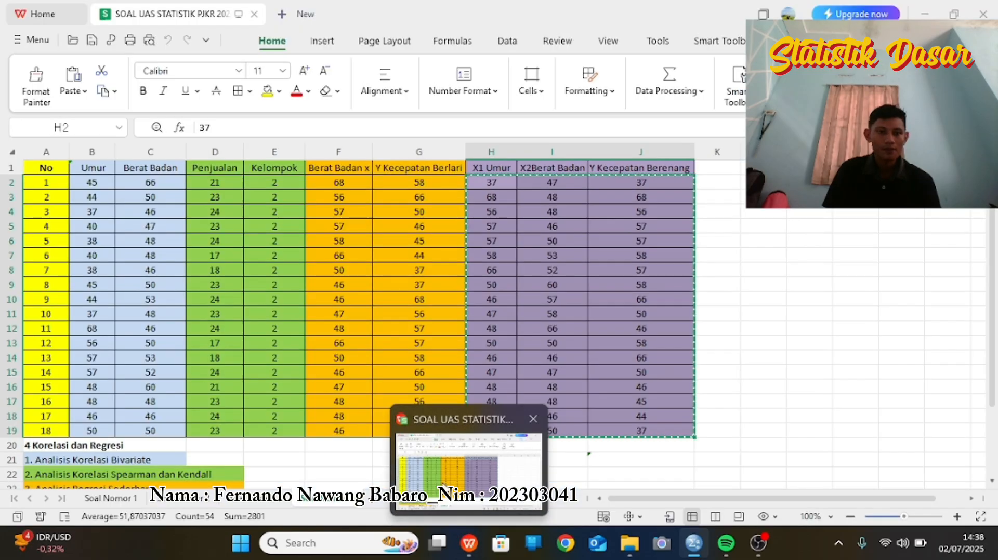
left_click(469, 543)
left_click(549, 335)
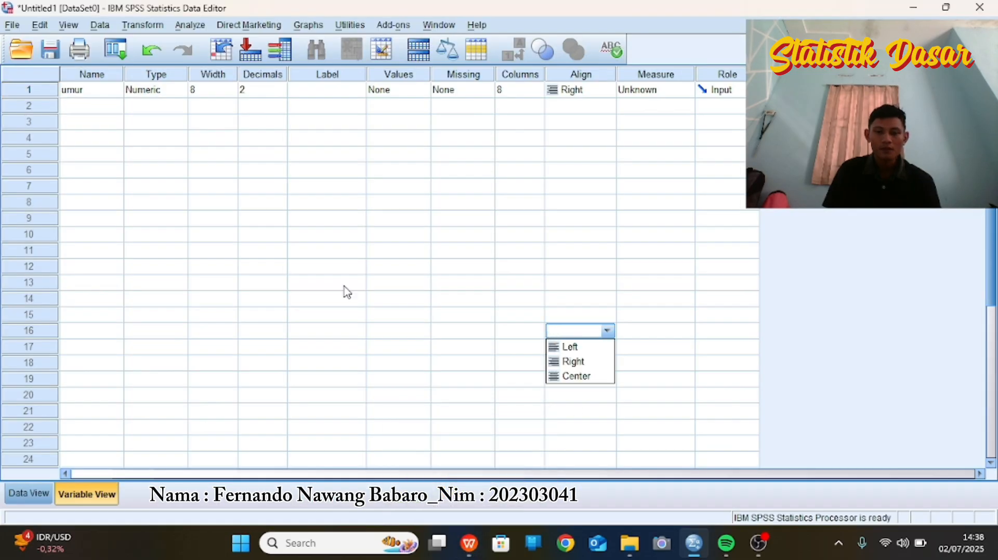
left_click(82, 107)
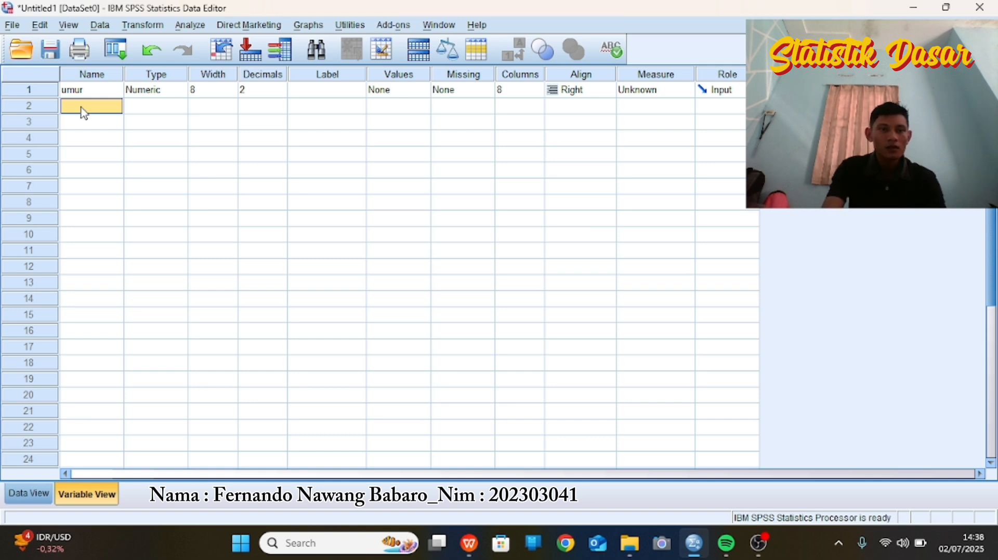
type("berat")
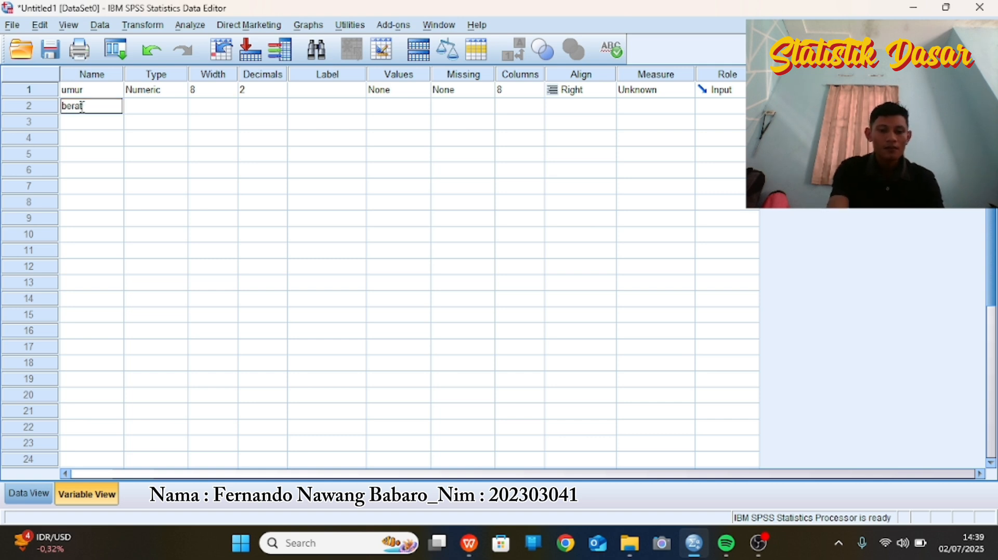
type("badan")
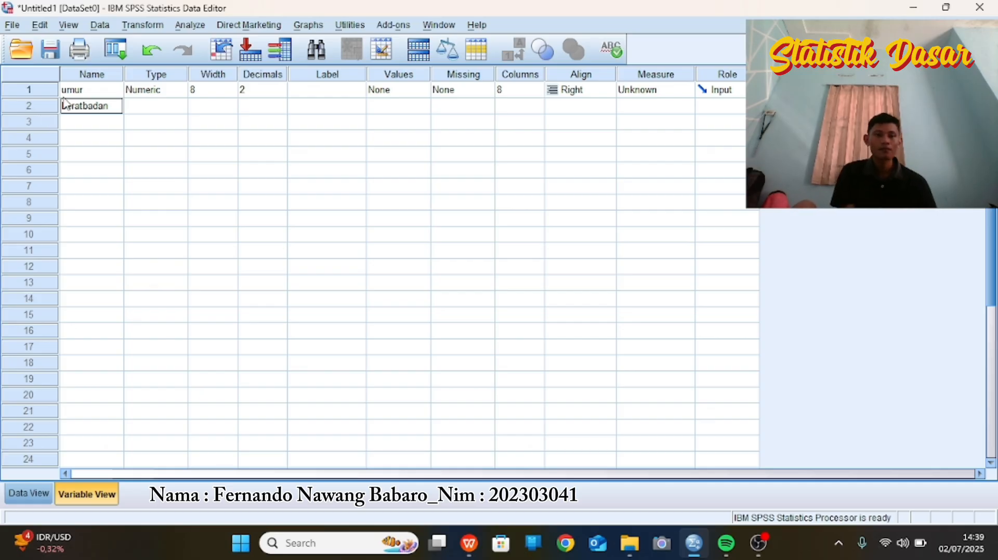
left_click(47, 108)
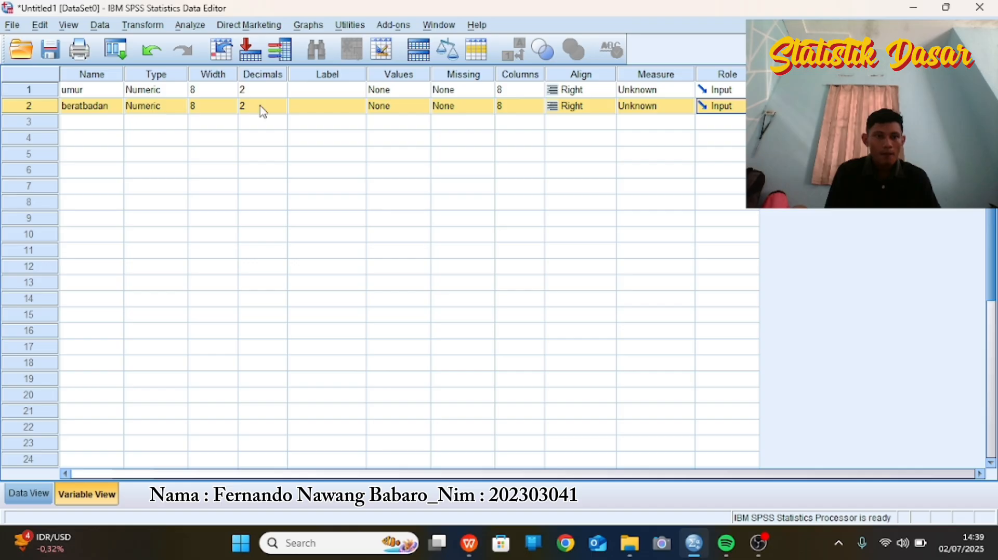
Step: Set the decimals of umur and beratbadan to 0 and return to Data View
left_click(263, 89)
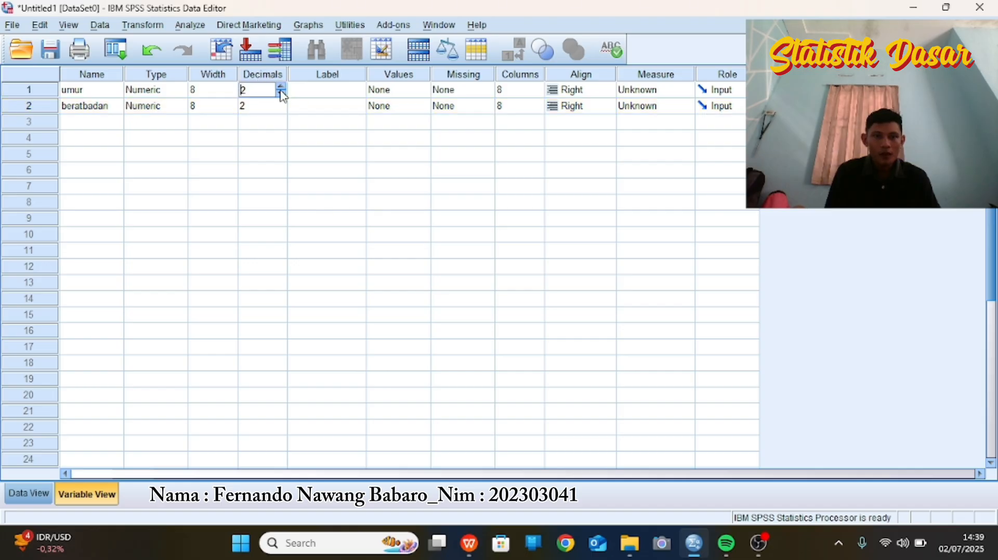
left_click(281, 94)
left_click(259, 105)
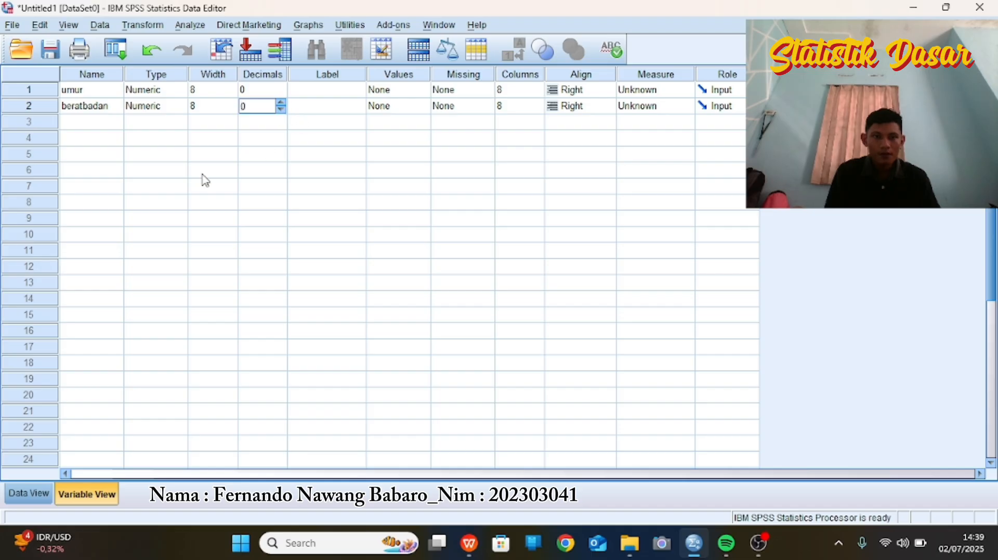
left_click(17, 498)
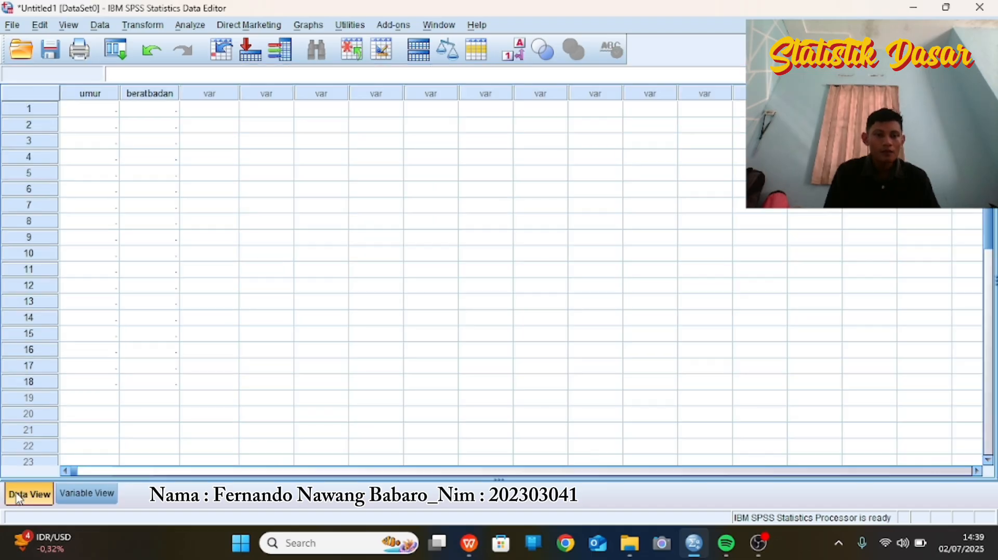
Step: Switch to the WPS Office spreadsheet and copy the Umur and Berat Badan values in cells B2:C19
mouse_move(468, 546)
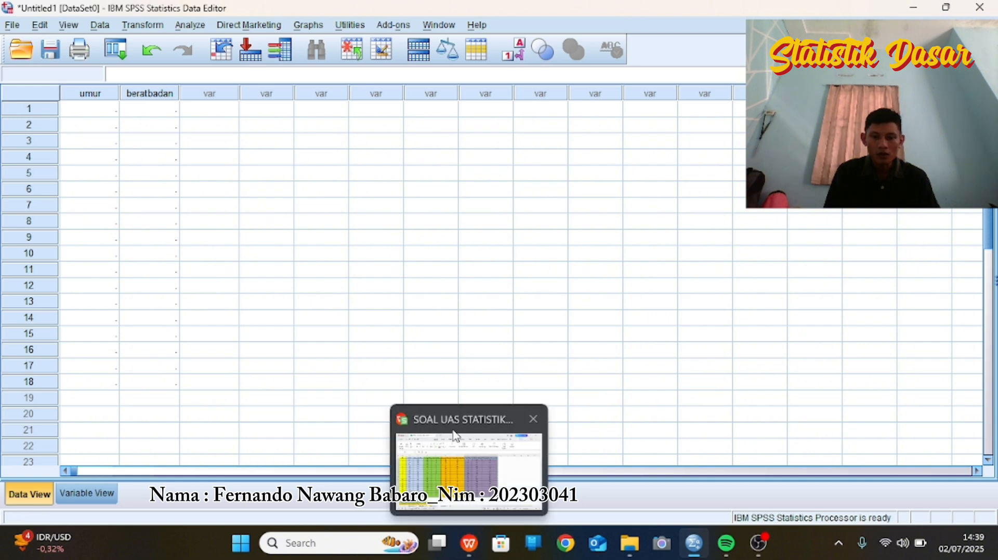
left_click(450, 461)
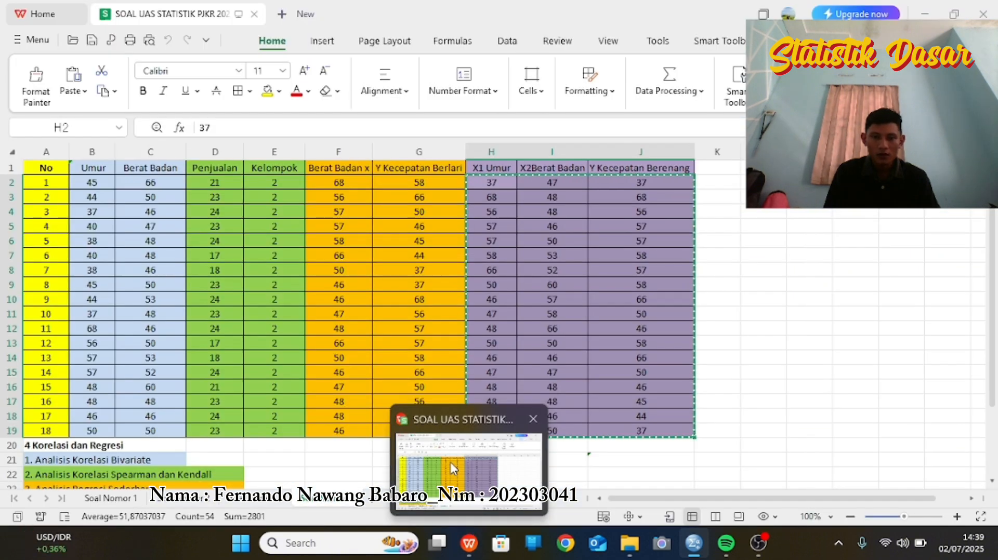
left_click(91, 184)
left_click_drag(91, 184, 146, 424)
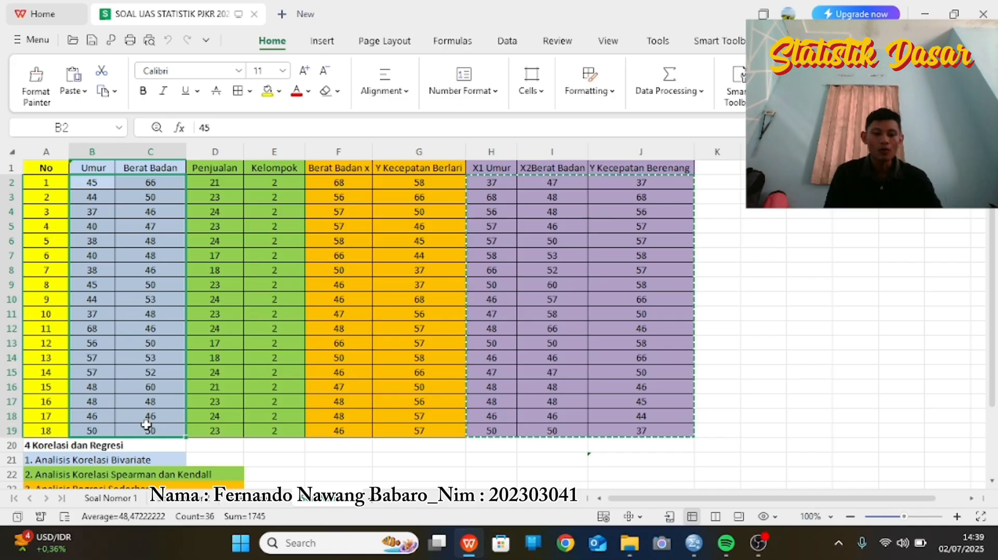
key("ctrl+c")
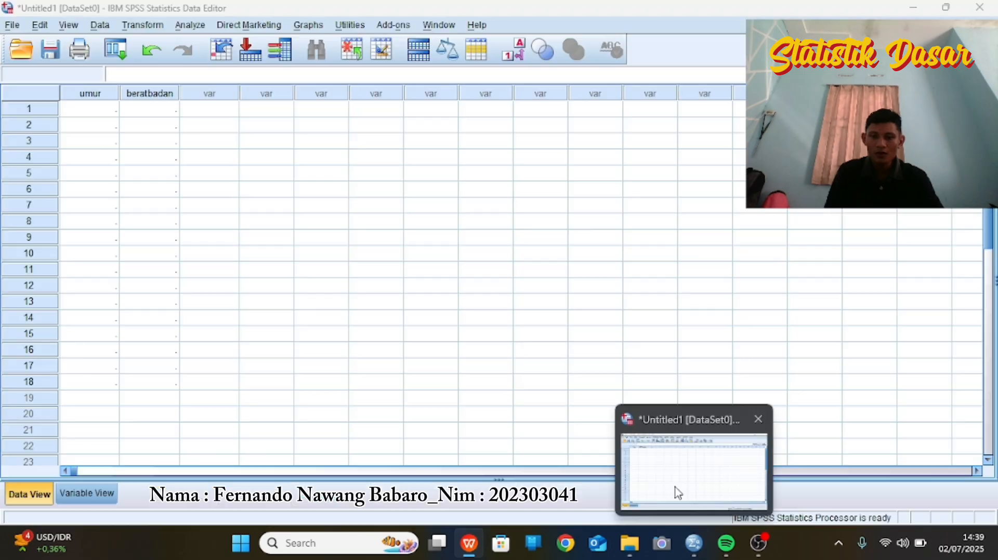
Step: Switch to SPSS and paste the copied values into the umur and beratbadan columns starting at row 1
left_click(677, 492)
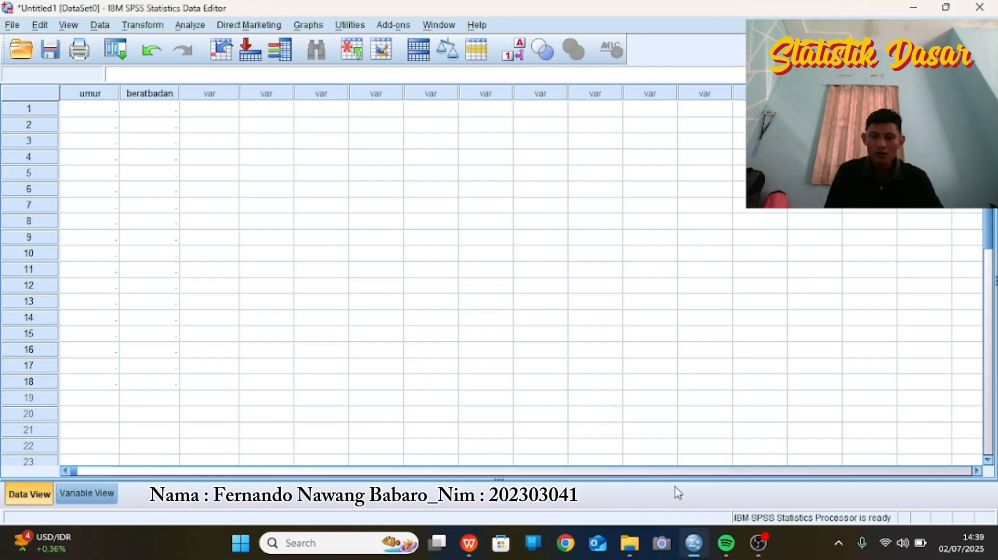
left_click(91, 112)
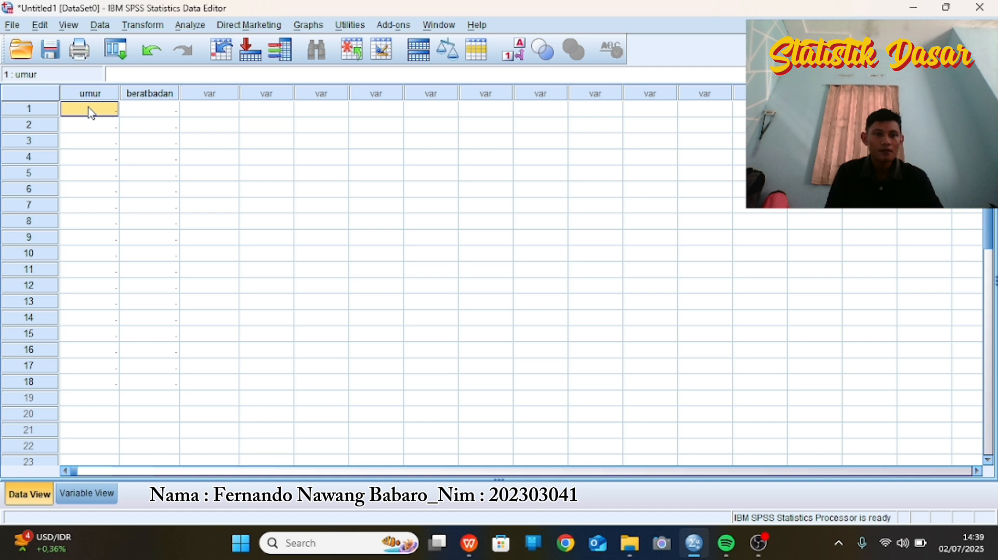
right_click(91, 113)
left_click(124, 154)
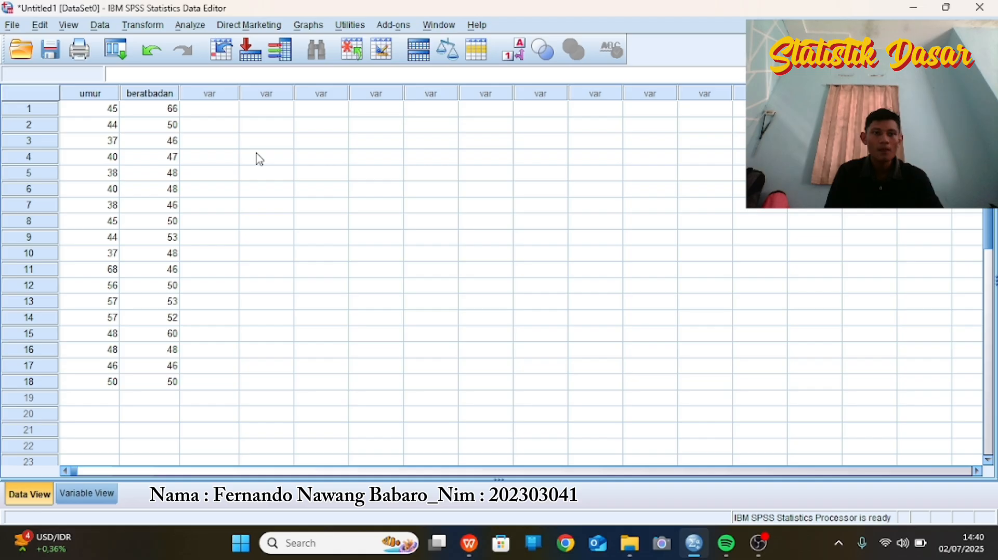
Step: Start a Bivariate Correlations analysis and add umur and beratbadan as its variables
left_click(189, 24)
mouse_move(234, 165)
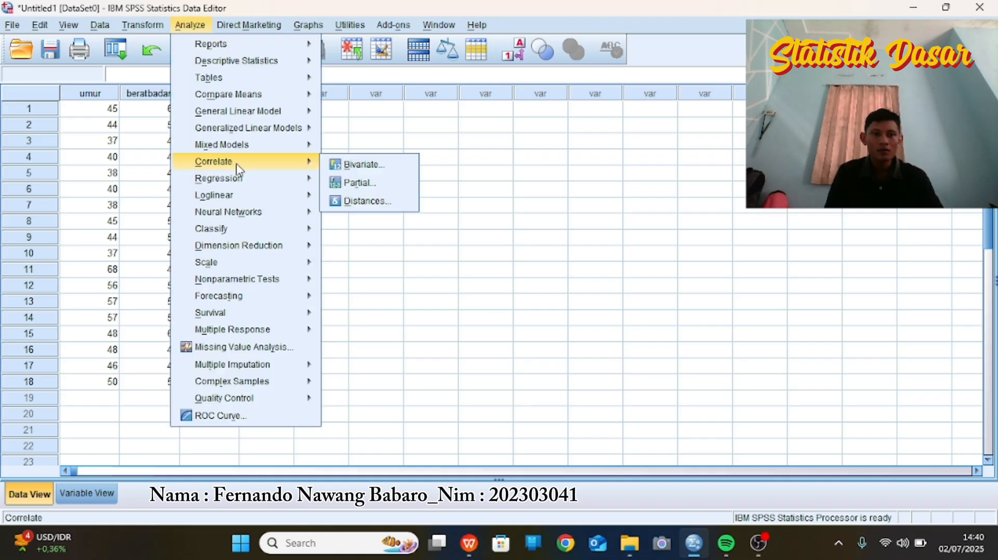
left_click(358, 166)
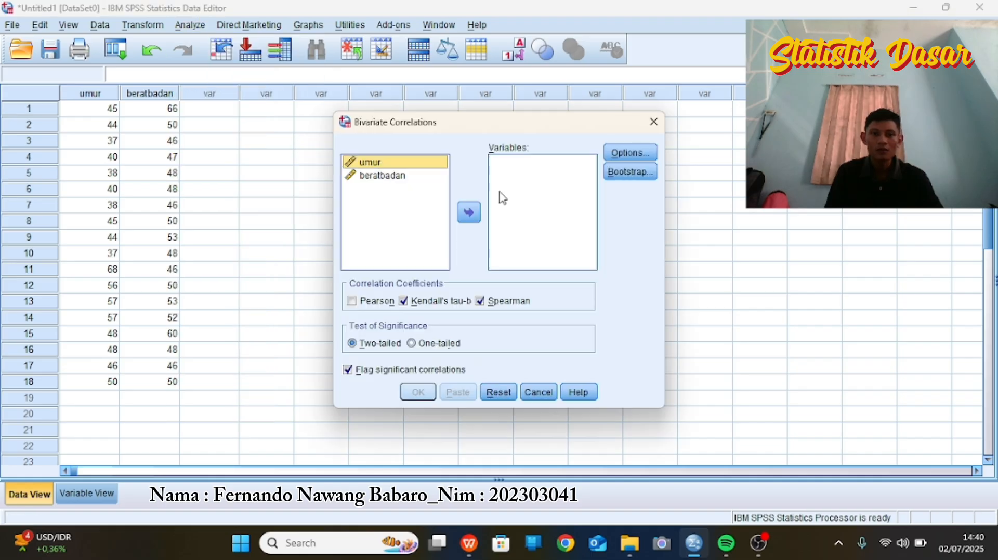
left_click(469, 212)
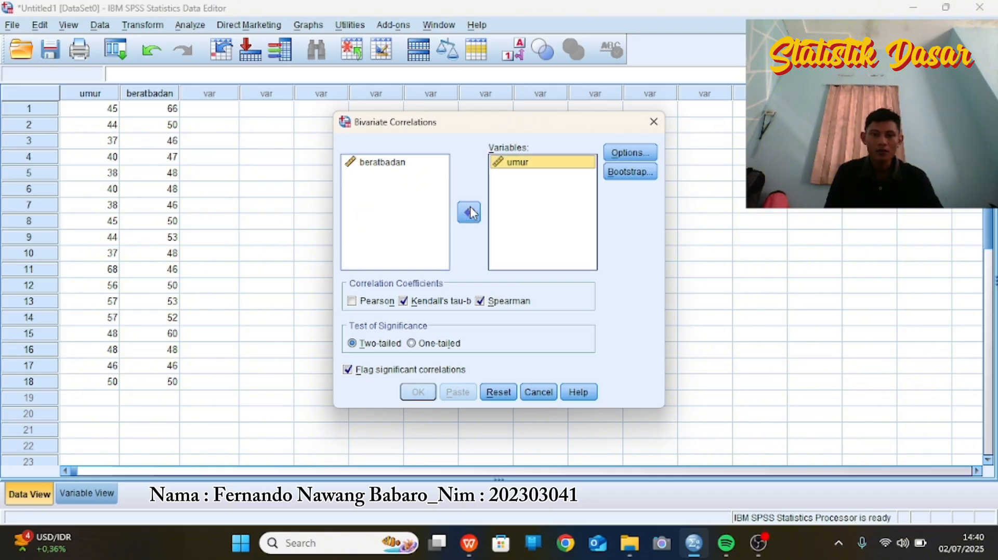
left_click(397, 161)
left_click(472, 220)
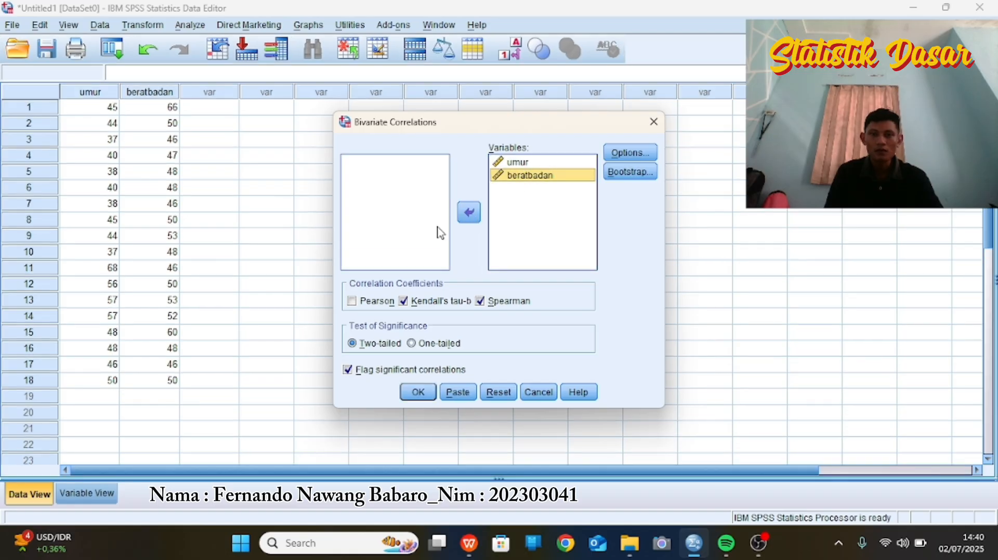
left_click(469, 217)
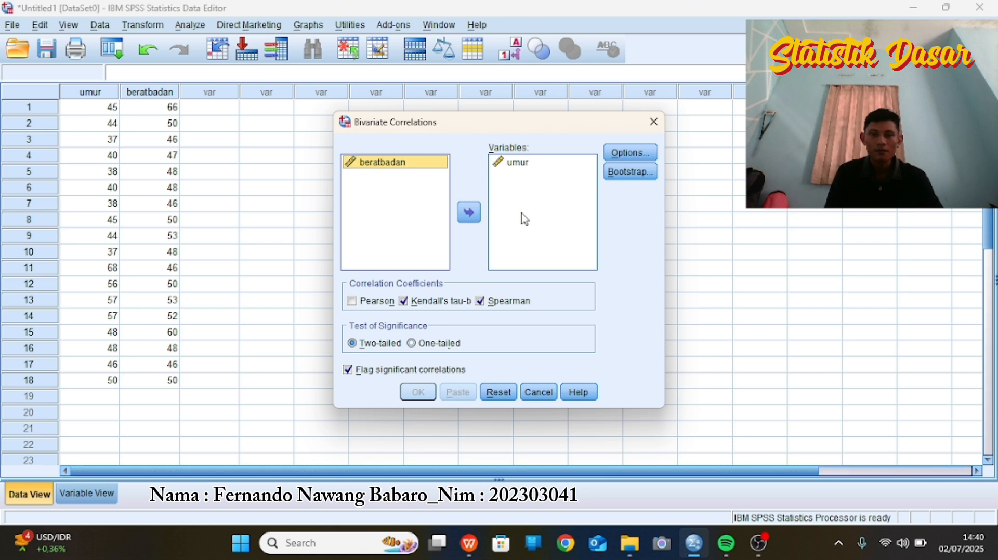
left_click(469, 213)
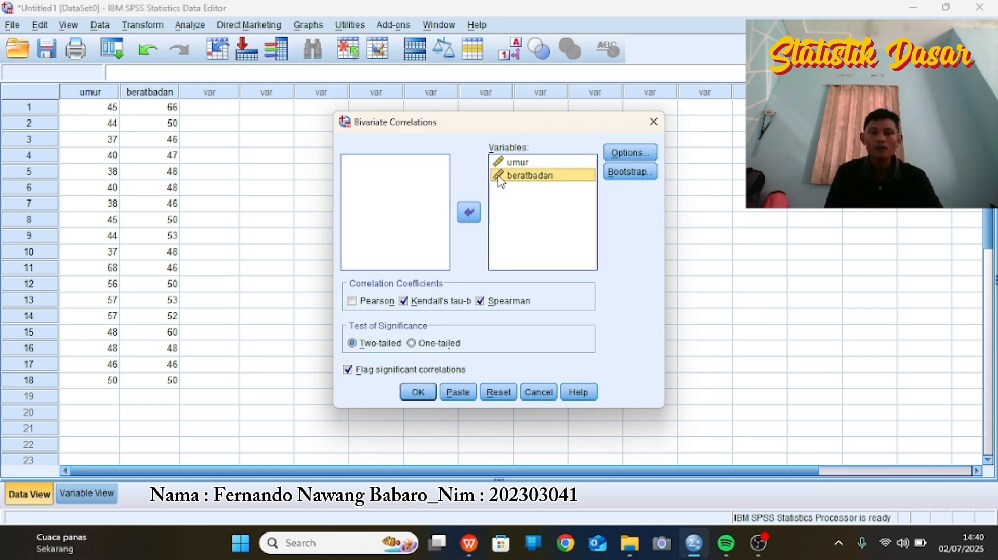
left_click(469, 215)
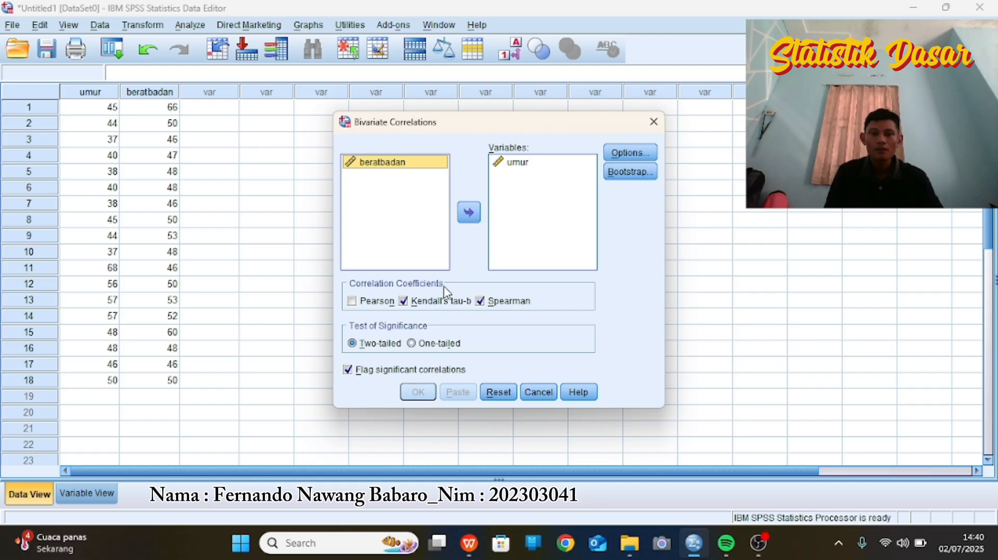
left_click(469, 211)
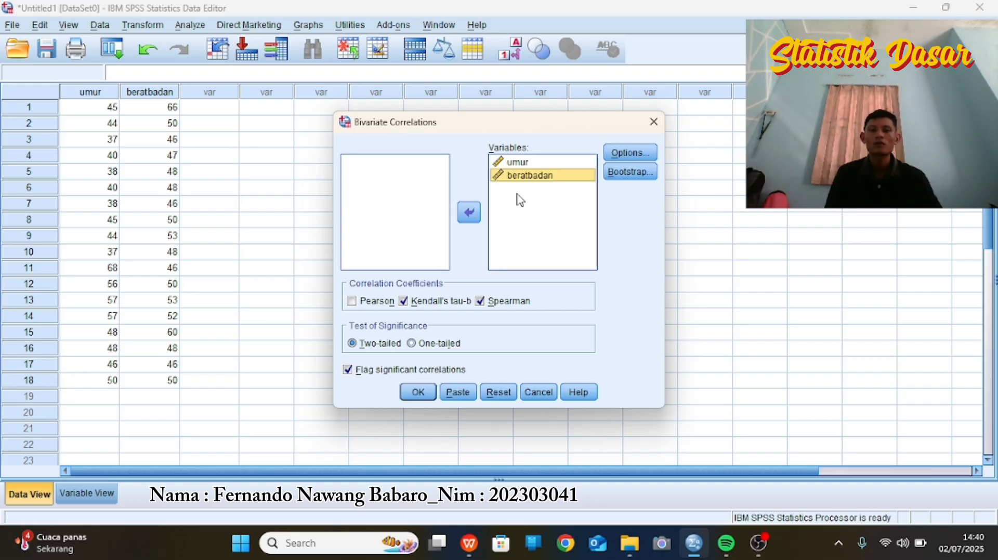
Step: Review the Options and Bootstrap settings of the bivariate correlation and keep their defaults
left_click(613, 149)
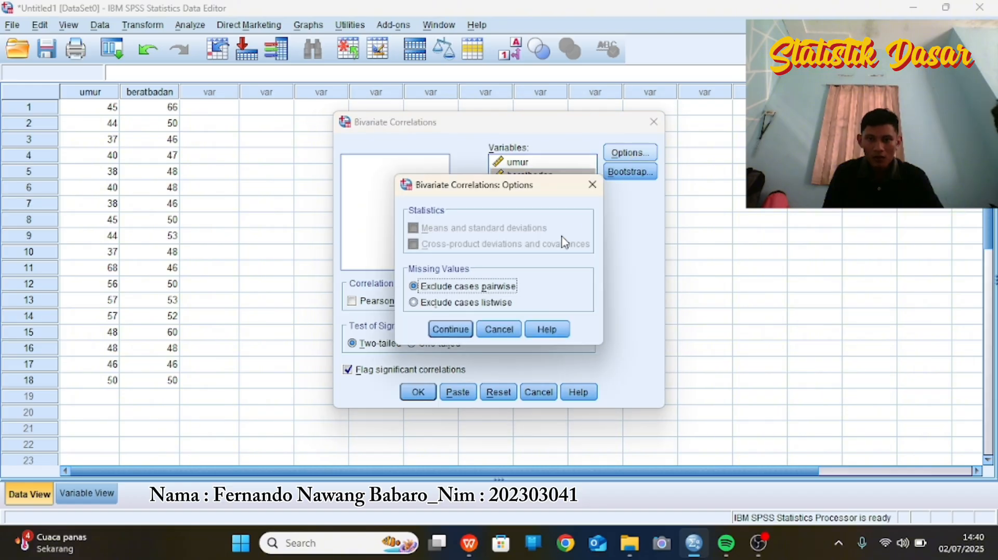
left_click(458, 330)
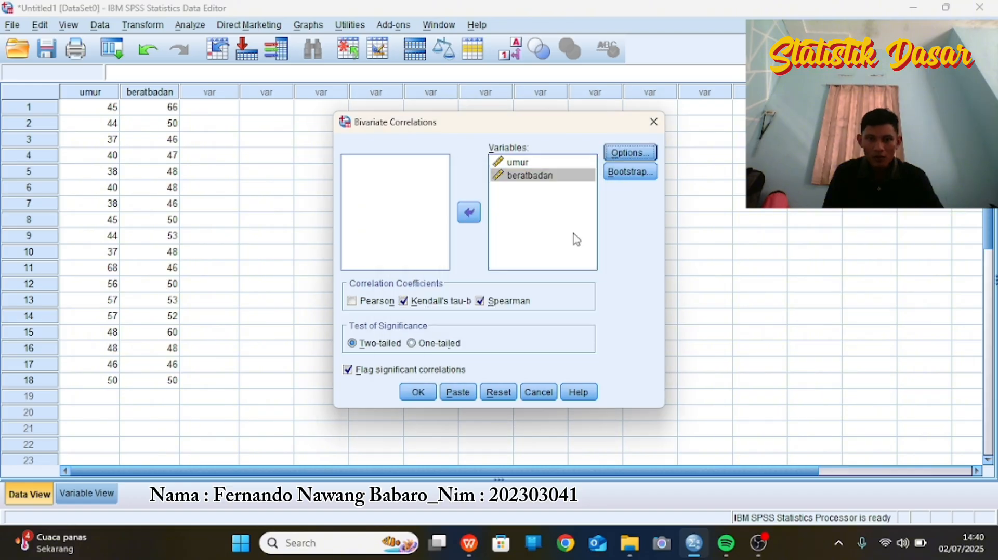
left_click(616, 173)
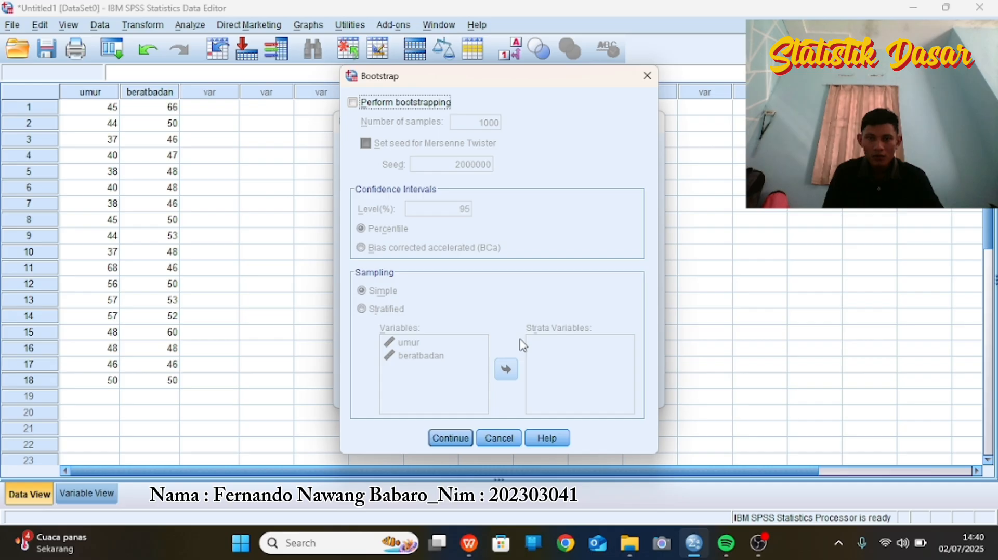
left_click(450, 438)
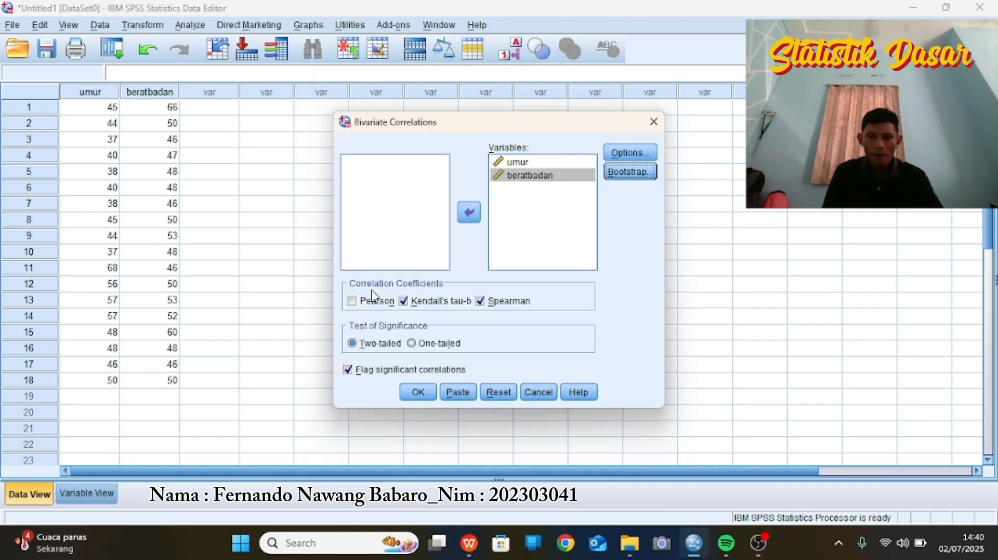
Step: Choose Pearson as the only correlation coefficient, deselecting Kendall's tau-b and Spearman, and run the analysis
left_click(355, 302)
left_click(404, 302)
left_click(500, 307)
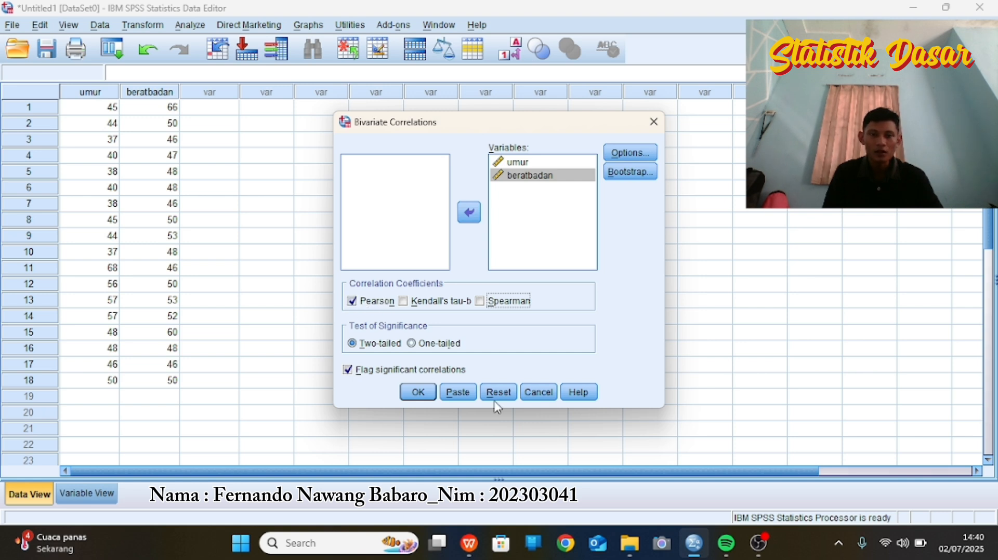
left_click(415, 394)
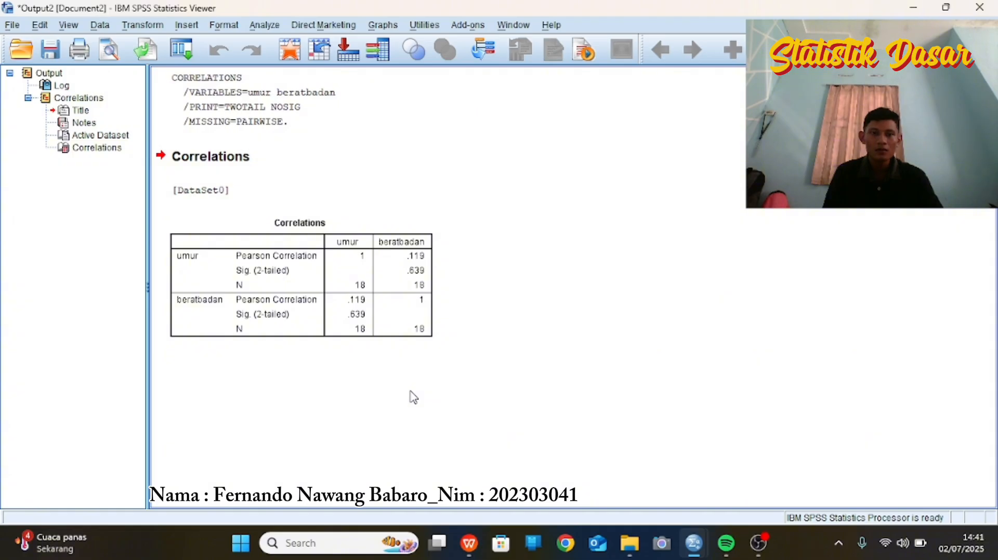
left_click(269, 330)
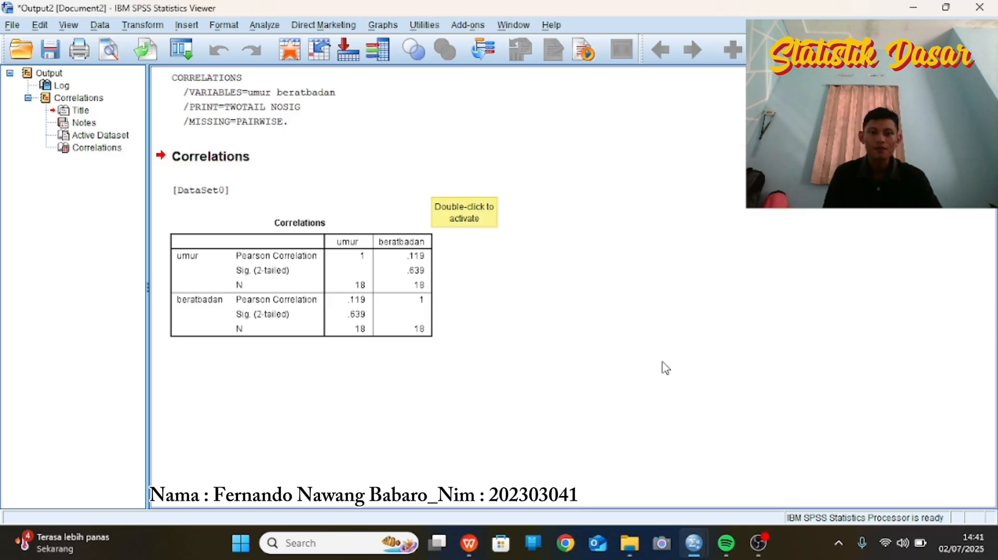
Step: Return to the Data Editor's Variable View and delete the variables umur and beratbadan
mouse_move(686, 543)
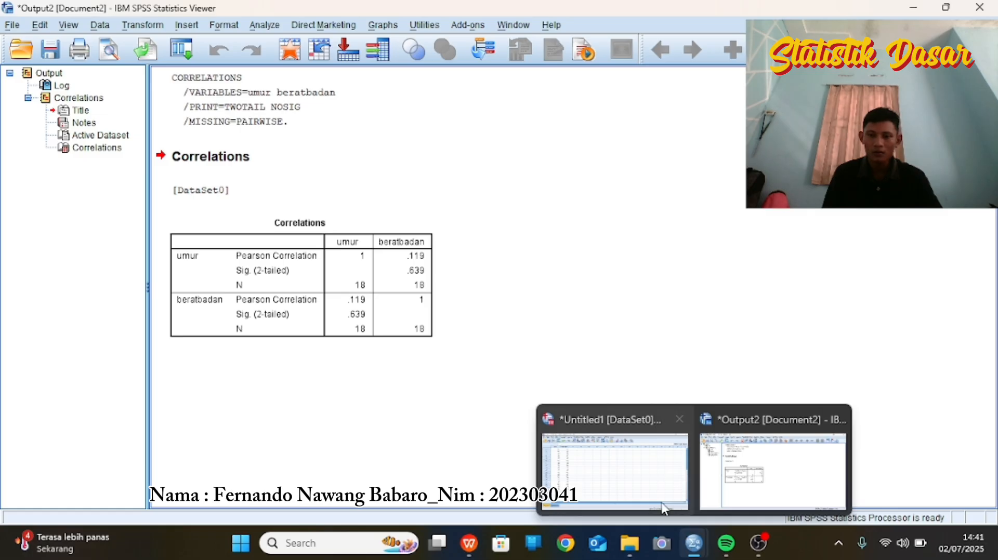
mouse_move(621, 464)
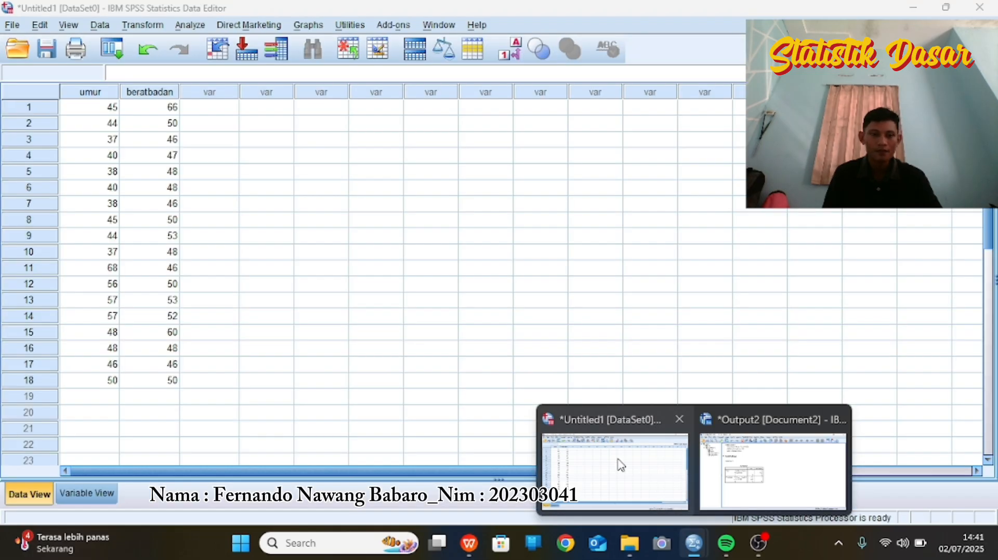
left_click(621, 464)
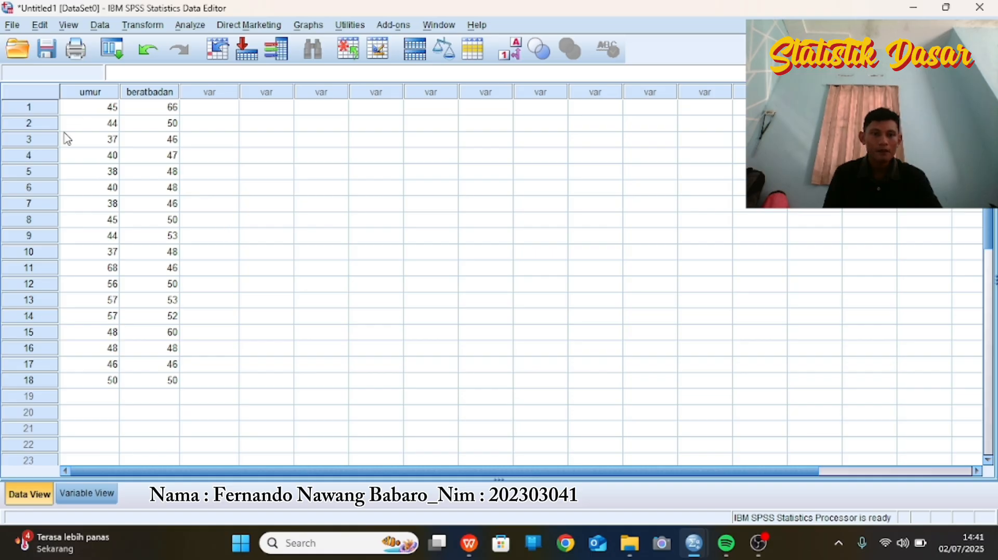
left_click(103, 493)
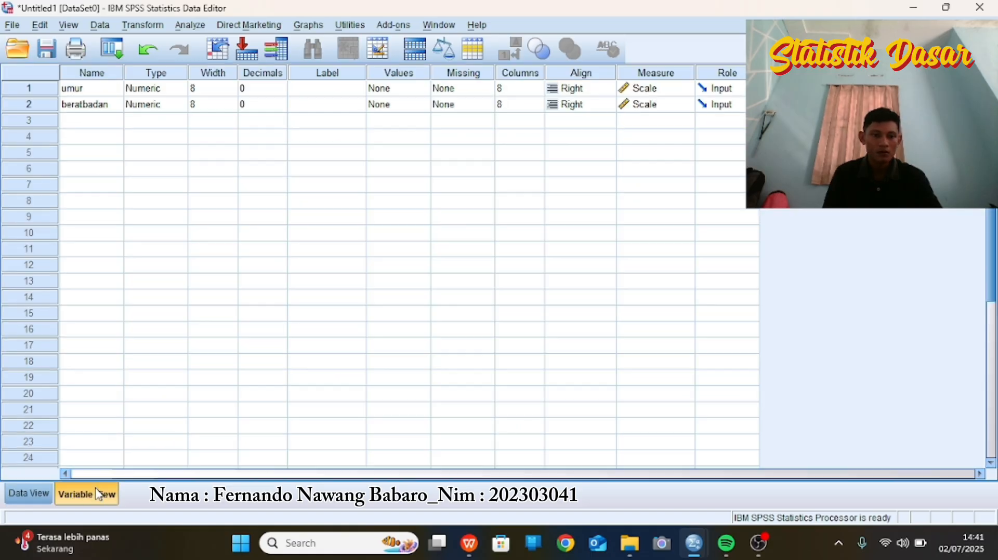
left_click(23, 89)
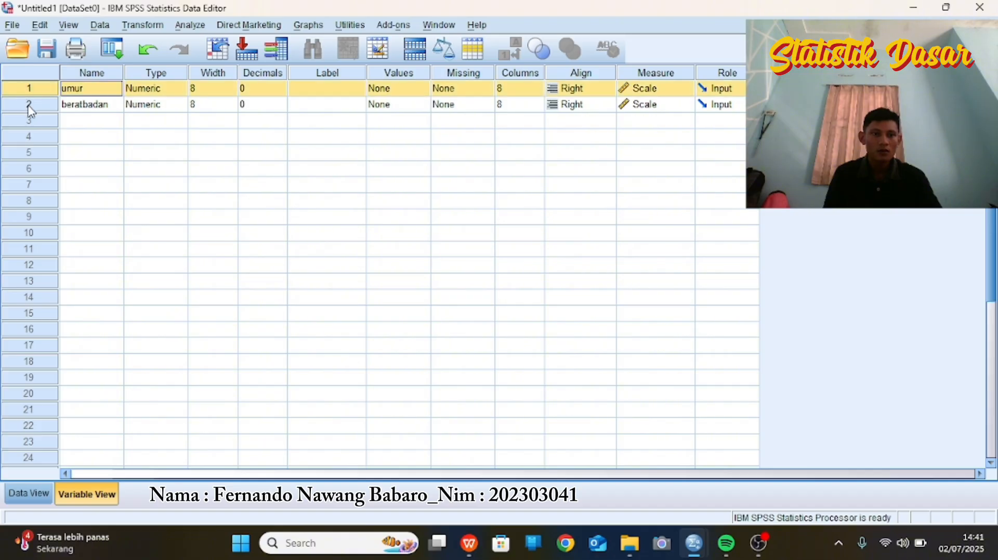
left_click_drag(30, 109, 25, 95)
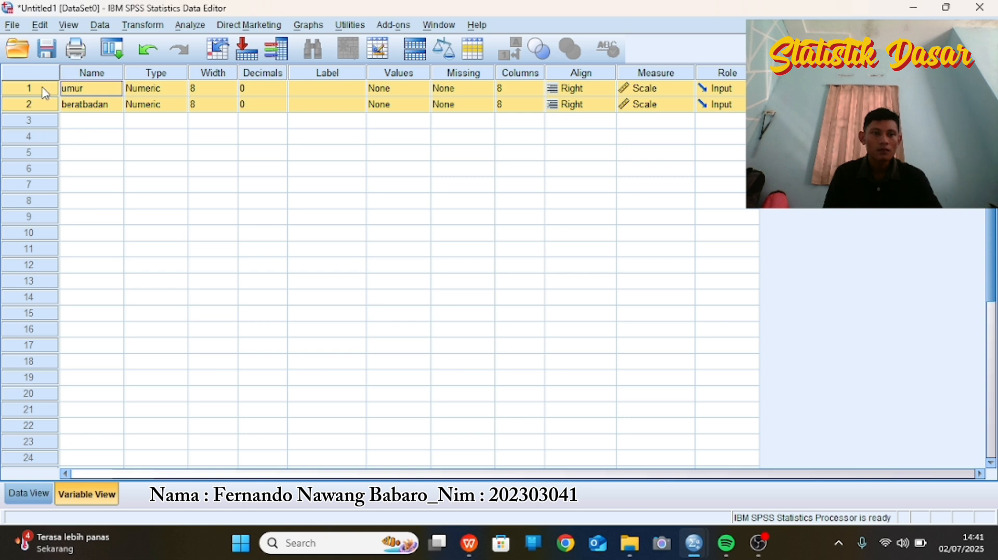
right_click(41, 93)
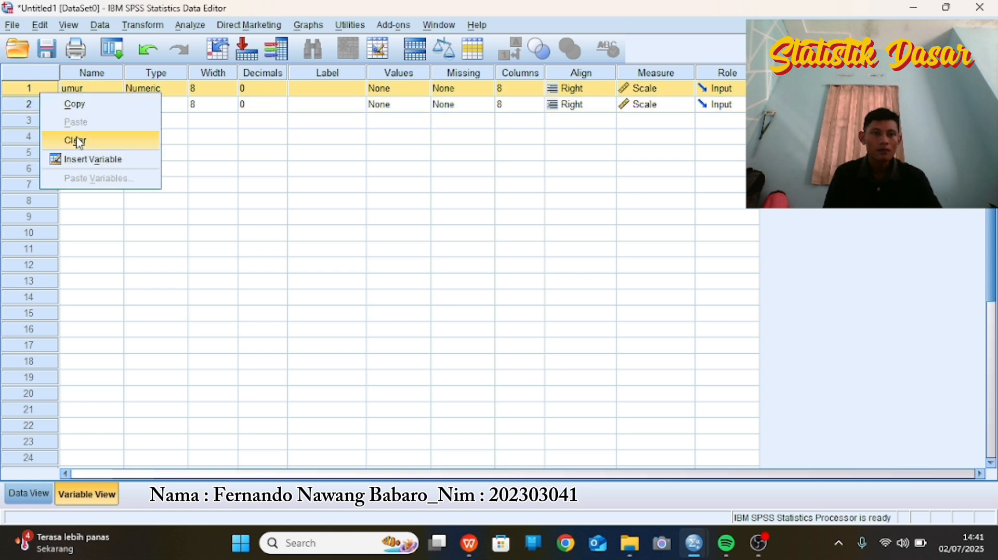
left_click(77, 141)
right_click(36, 87)
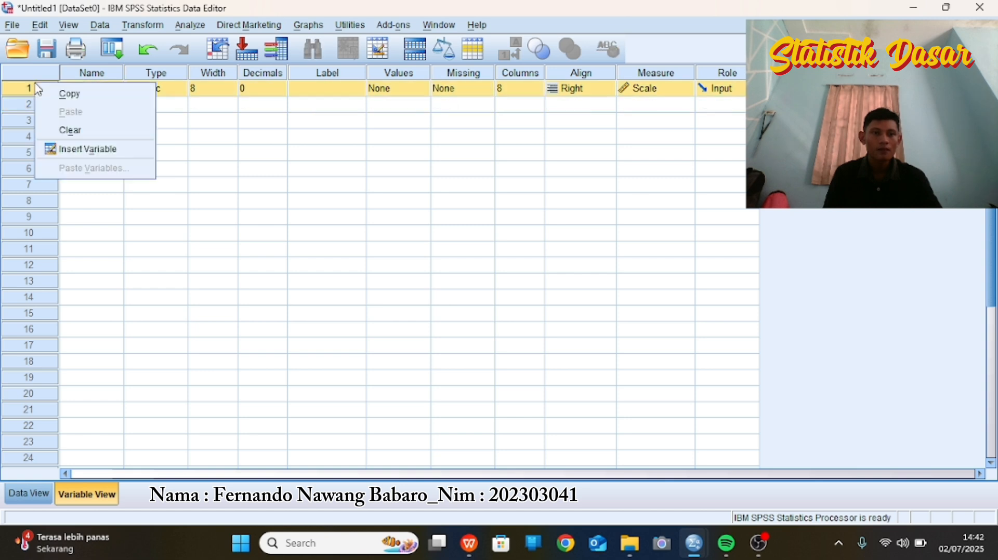
left_click(72, 134)
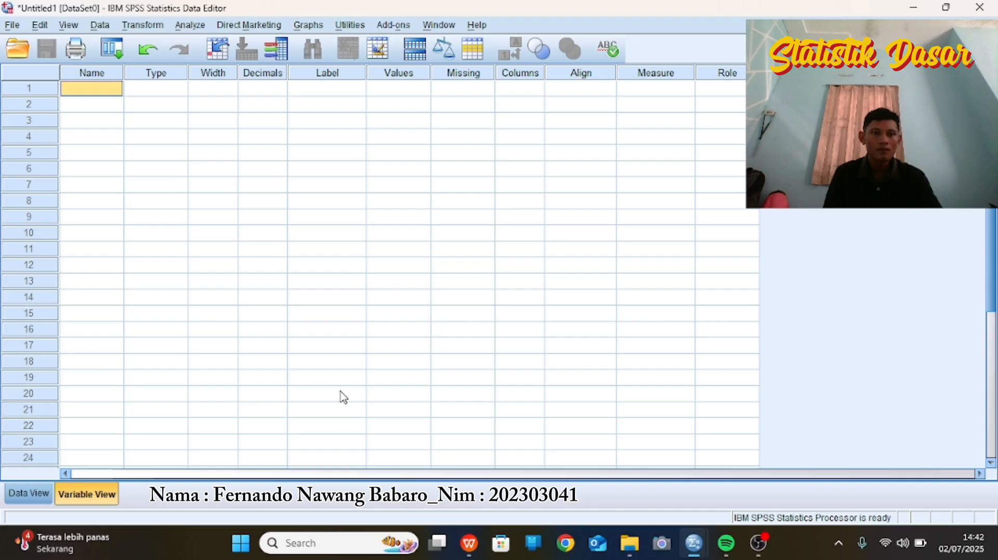
Step: Check the column names in the exam spreadsheet and define two new variables named penjualan and kelompok
mouse_move(469, 543)
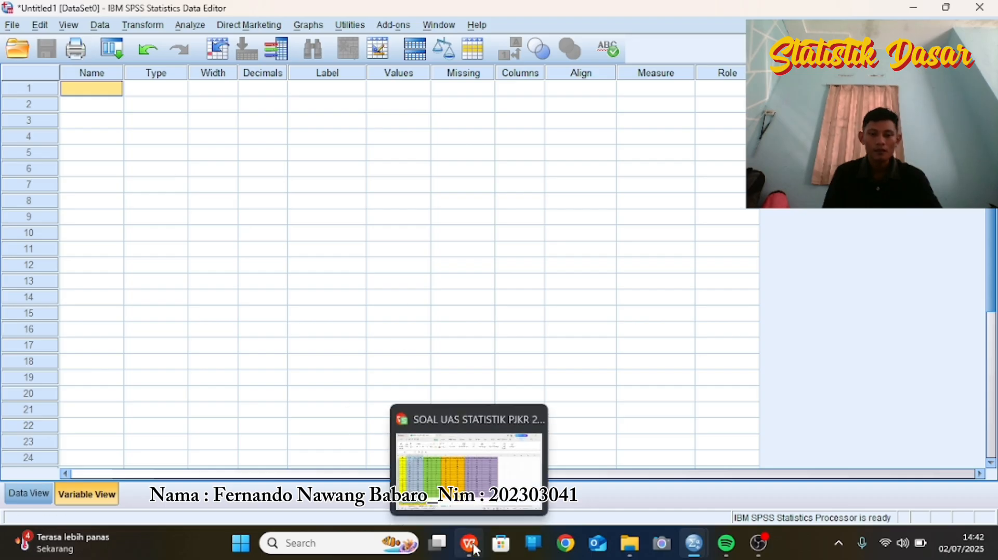
left_click(447, 477)
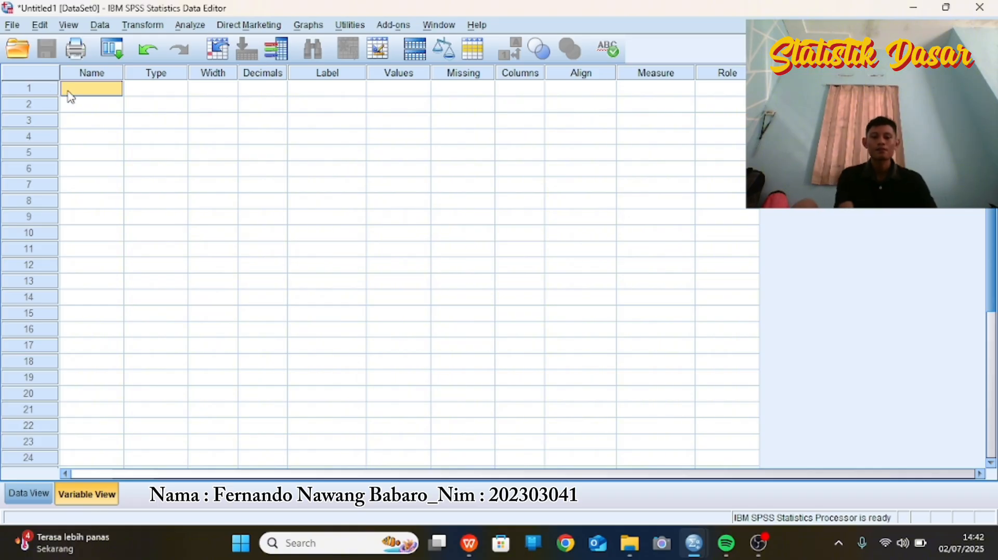
type("penjualan")
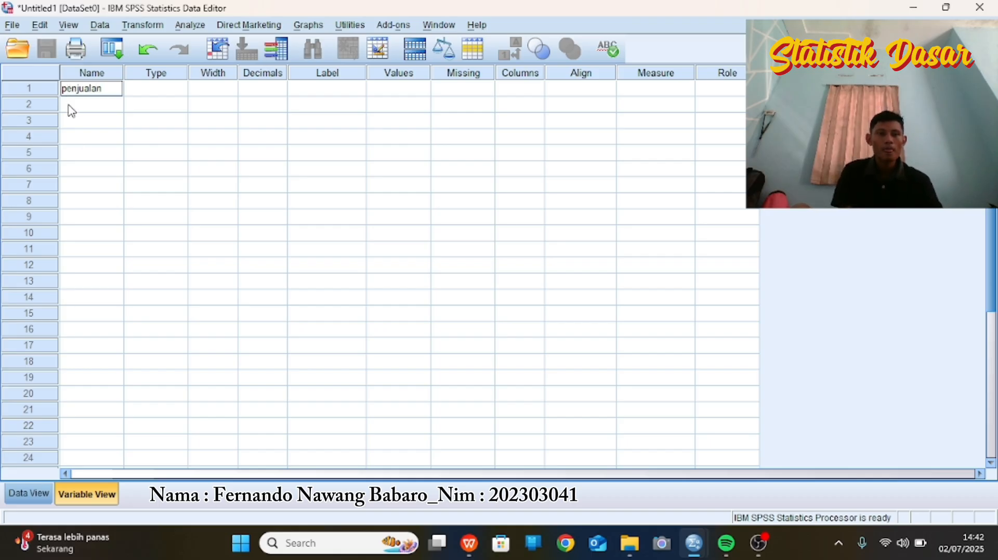
key("Return")
left_click(97, 104)
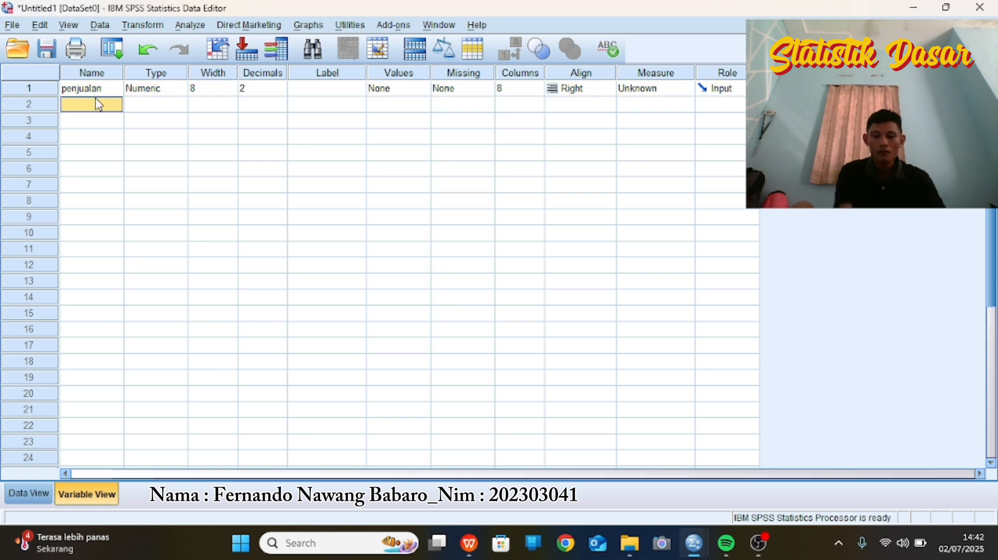
type("kelompok")
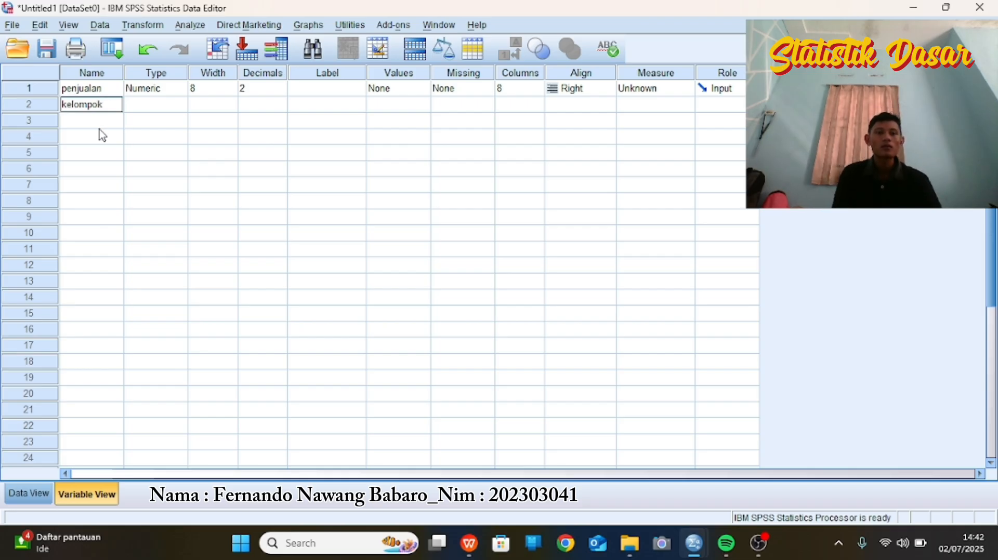
key("Return")
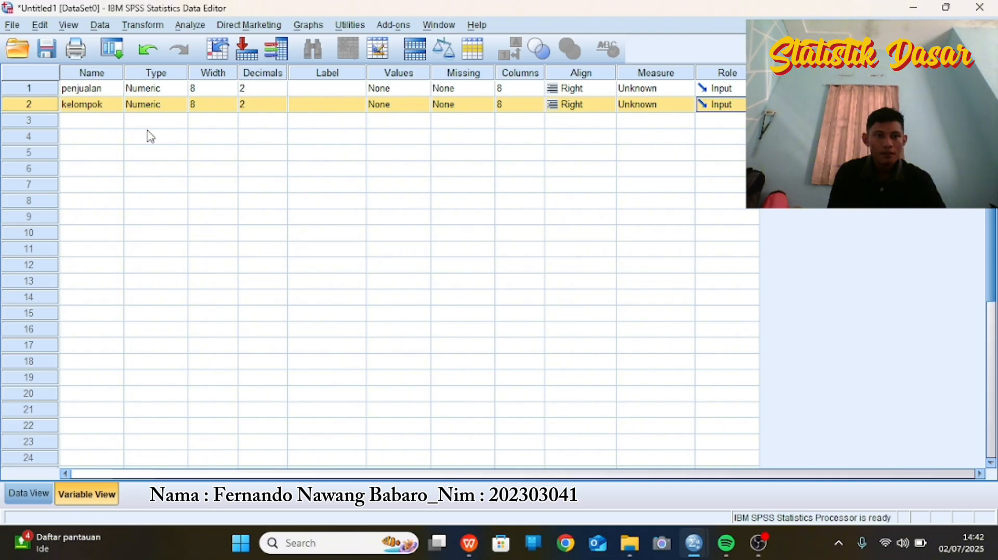
Step: Set the decimals of penjualan and kelompok to 0 and return to Data View
left_click(266, 88)
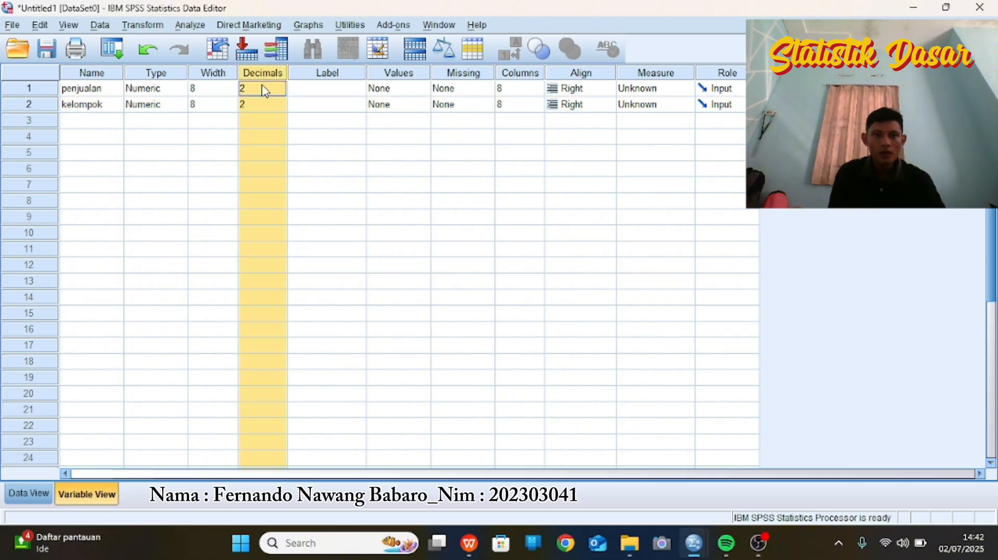
left_click(265, 89)
left_click(281, 92)
left_click(281, 92)
left_click(266, 104)
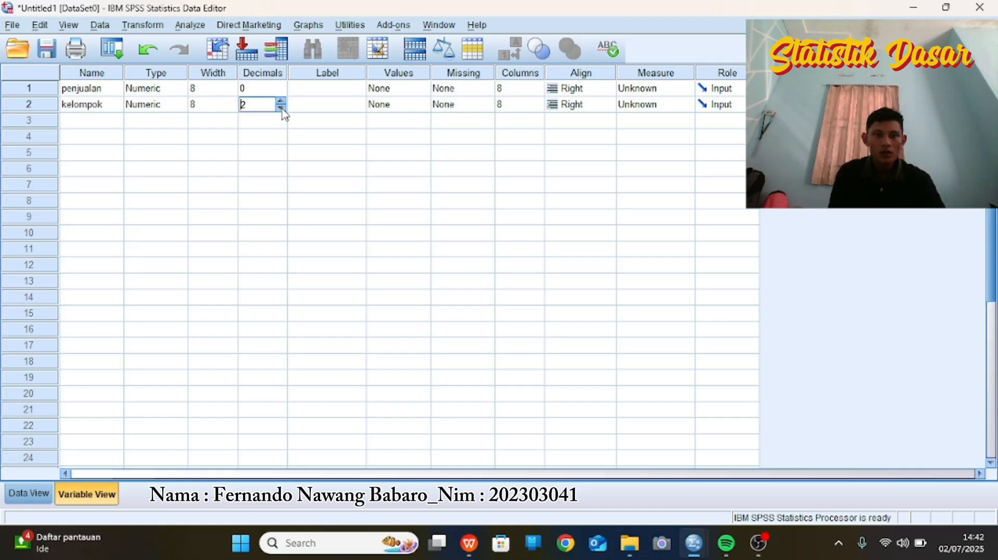
left_click(281, 108)
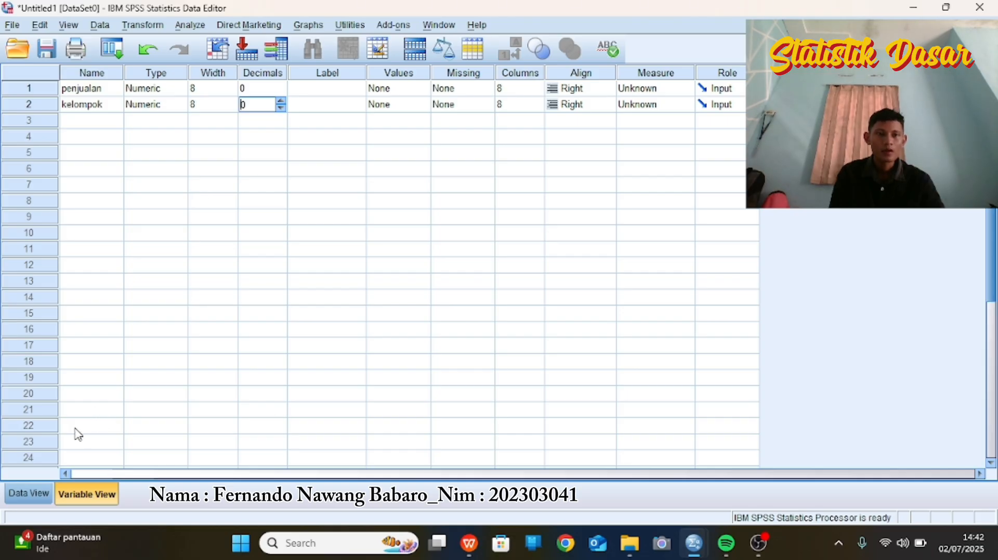
left_click(28, 493)
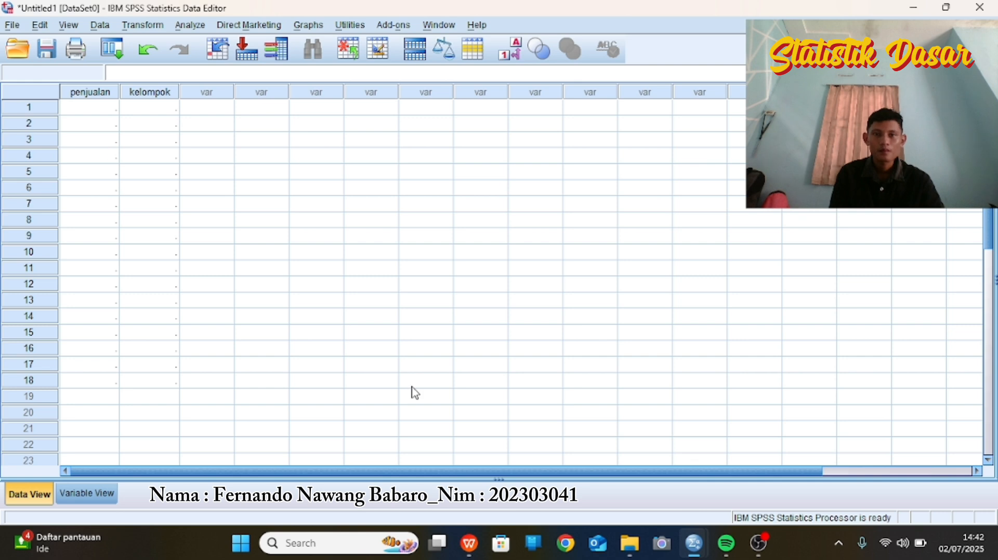
Step: Switch to the WPS Office spreadsheet and copy the Penjualan and Kelompok values in cells D2:E19
mouse_move(468, 543)
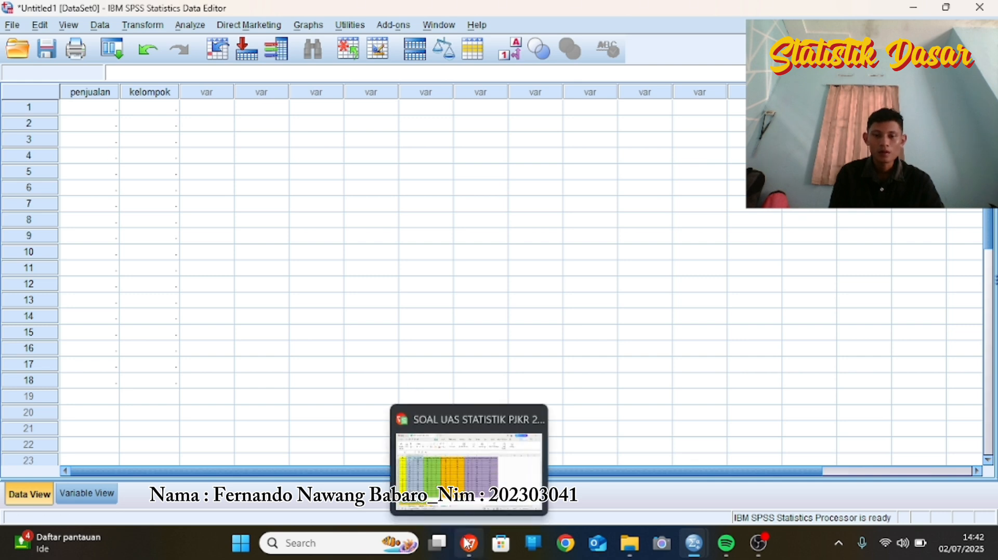
left_click(461, 502)
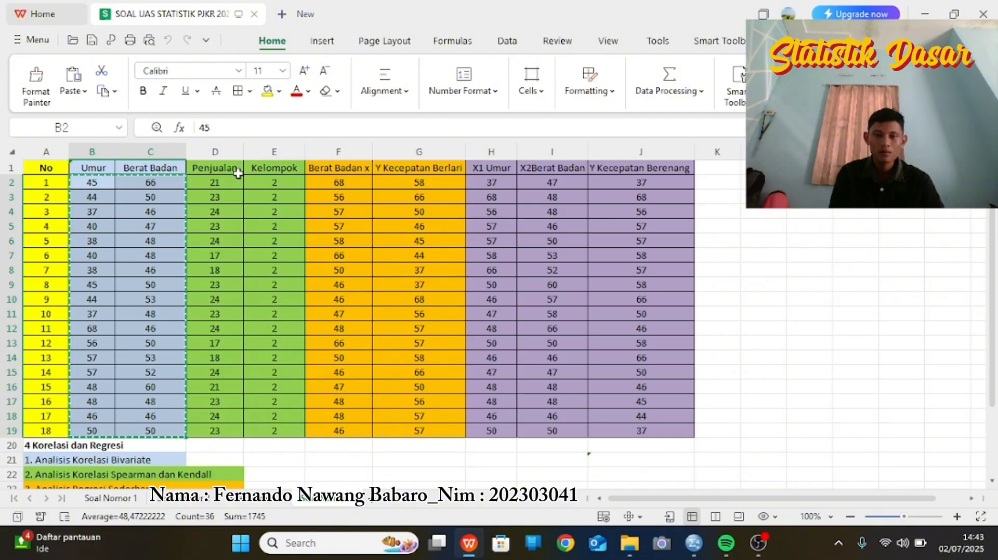
left_click(221, 180)
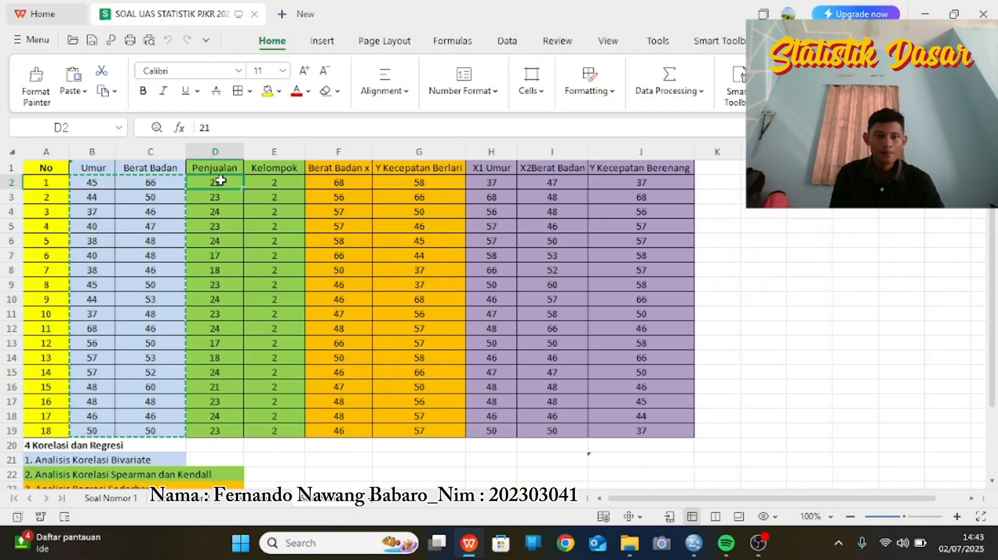
left_click_drag(221, 181, 281, 435)
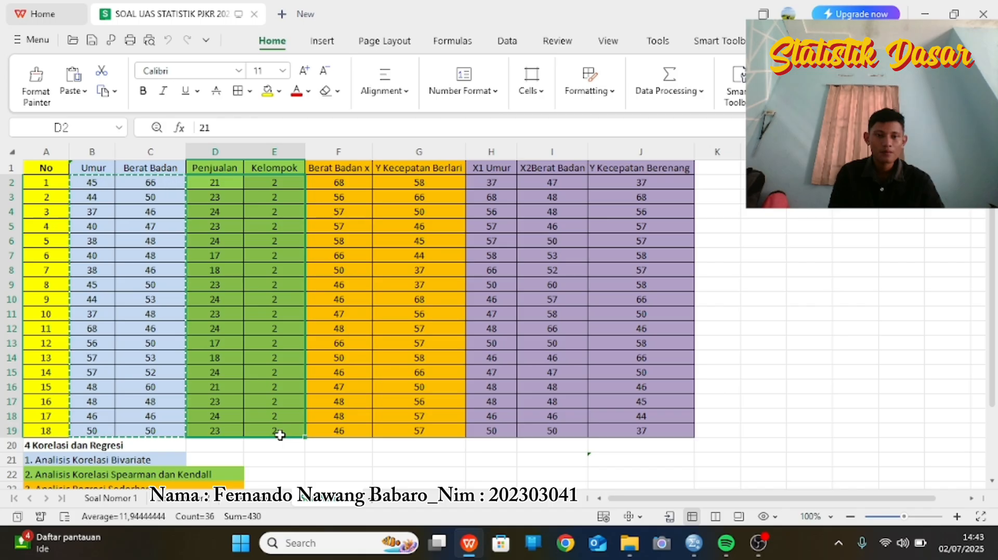
key("ctrl+c")
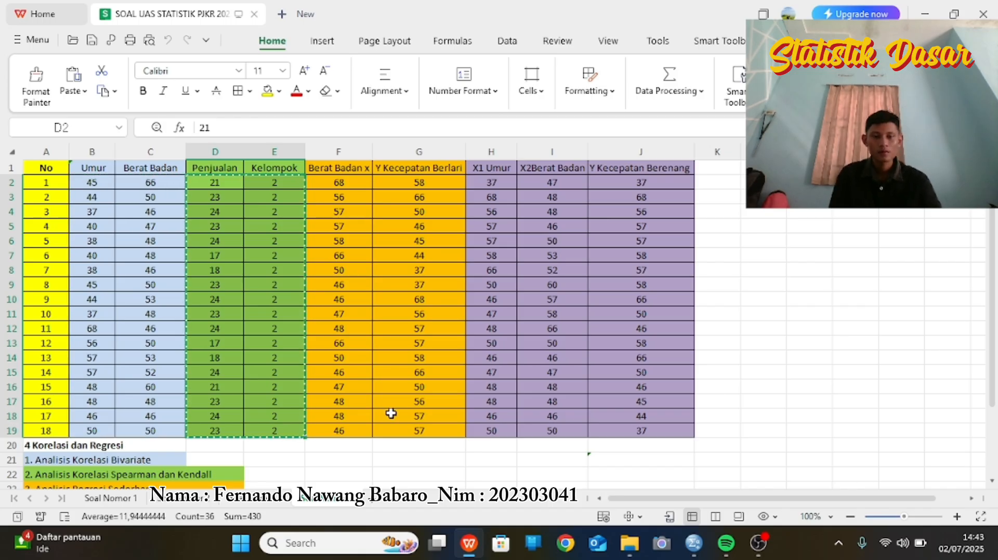
Step: Switch to the SPSS Data Editor and paste the copied values into the penjualan and kelompok columns, starting at row 1
mouse_move(467, 540)
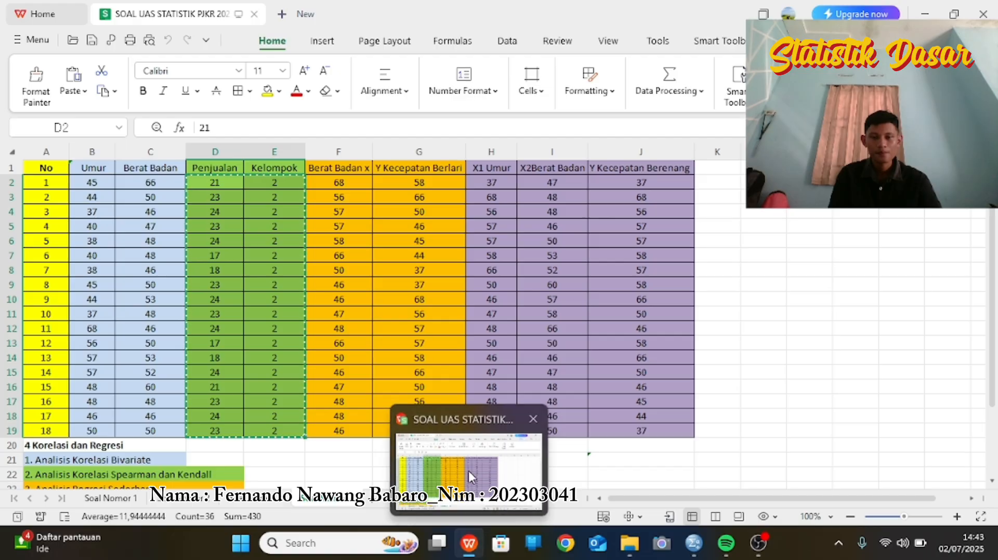
mouse_move(695, 538)
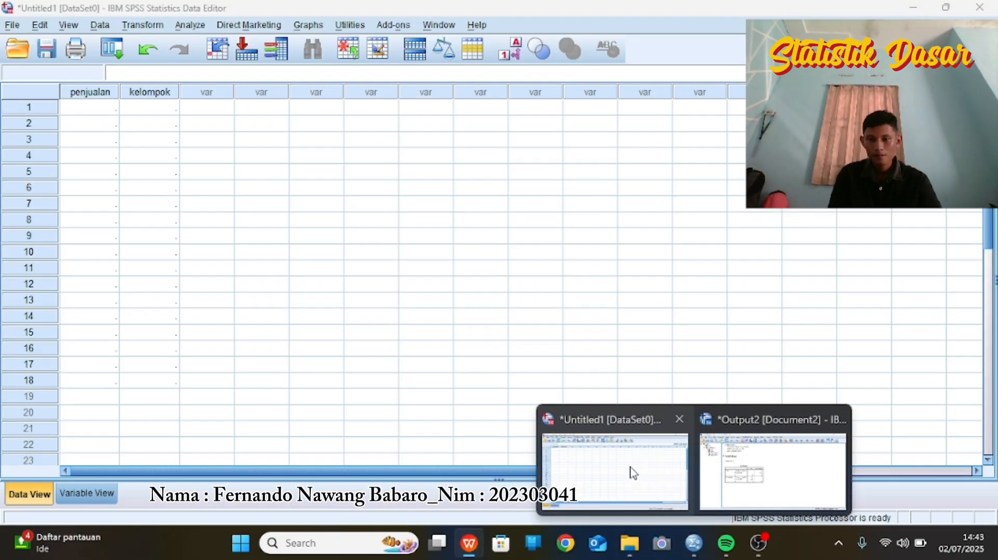
left_click(633, 472)
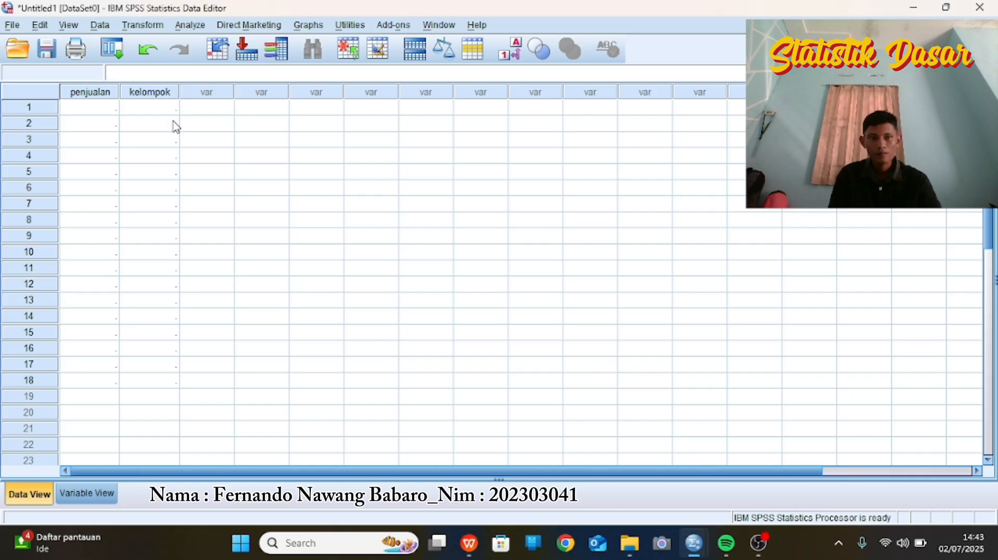
left_click(77, 114)
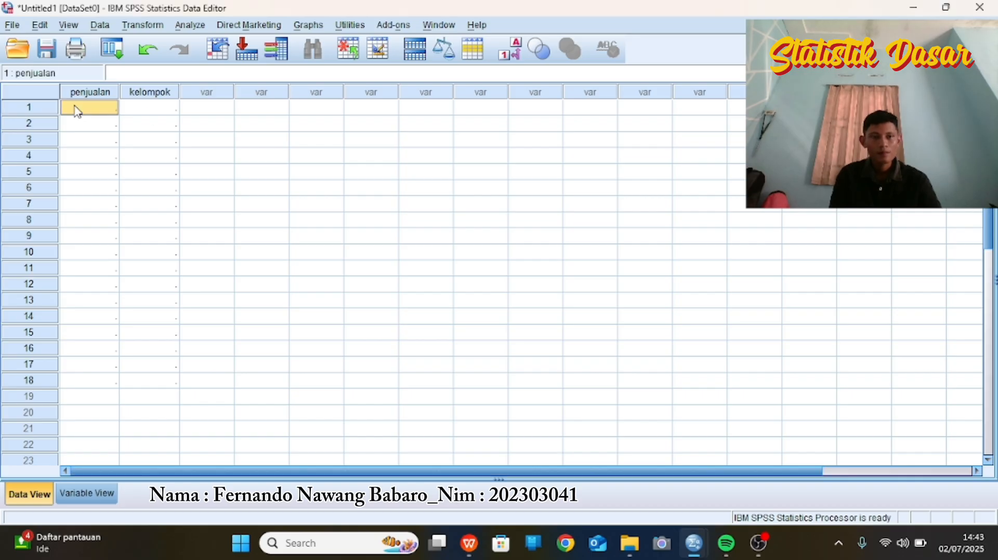
right_click(73, 110)
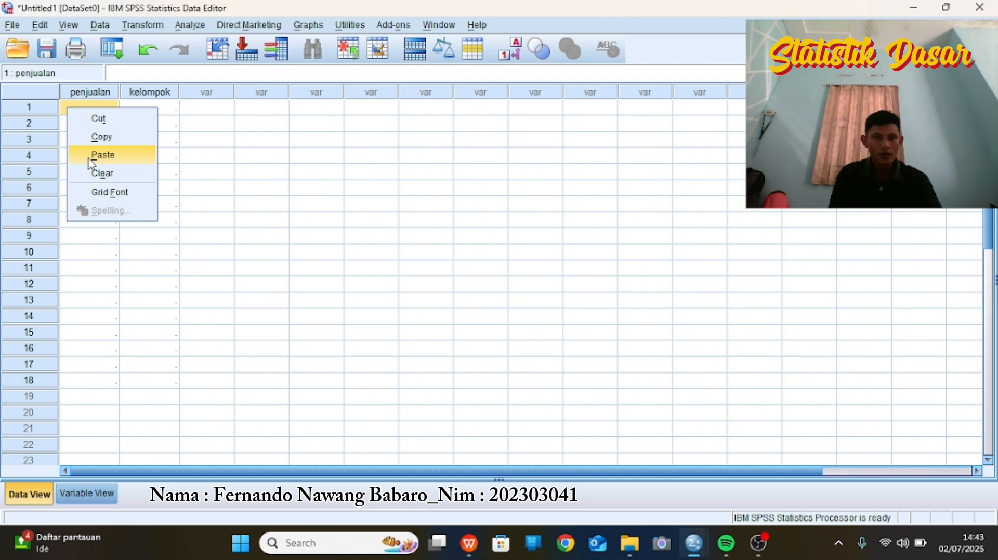
left_click(103, 157)
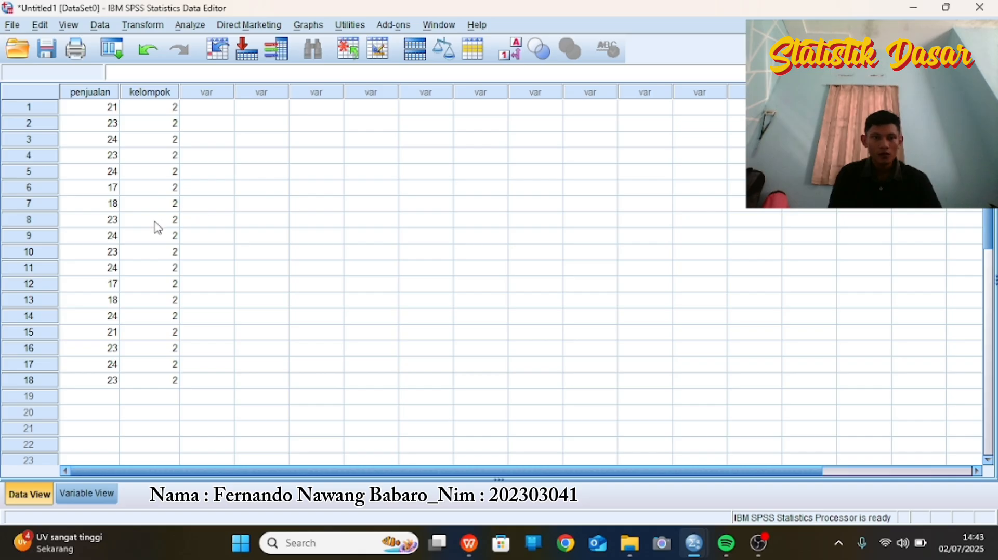
Step: Start a Bivariate Correlations analysis and add penjualan and kelompok as its variables
left_click(191, 25)
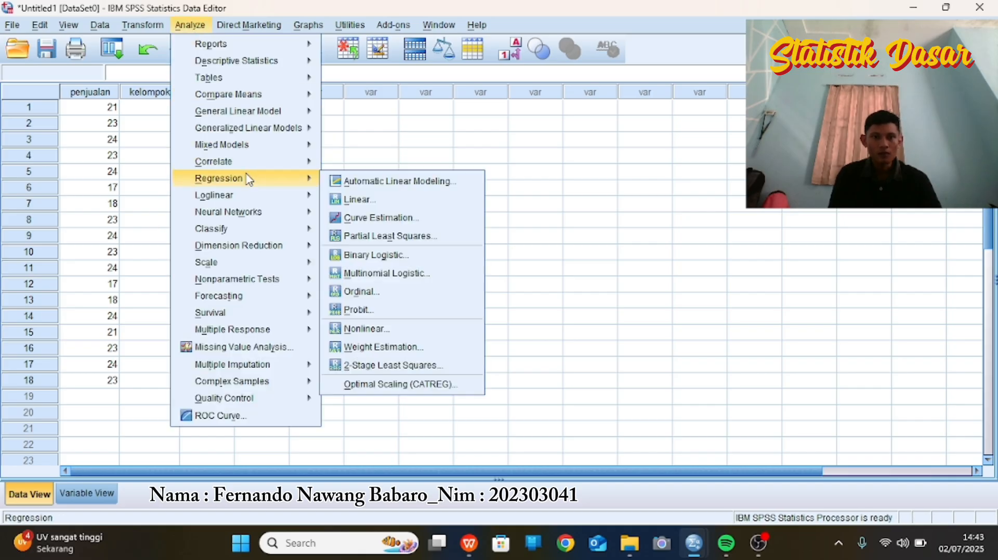
mouse_move(248, 160)
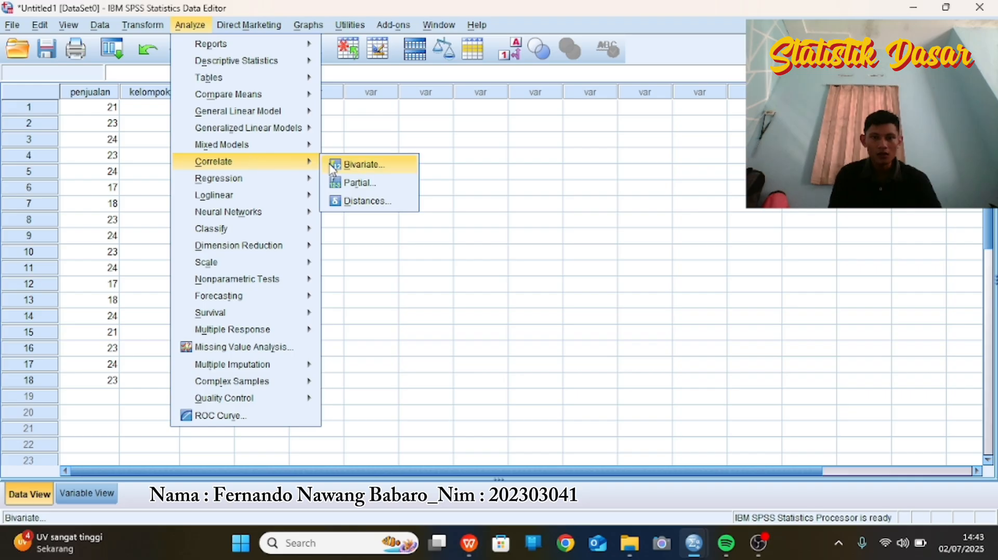
left_click(378, 165)
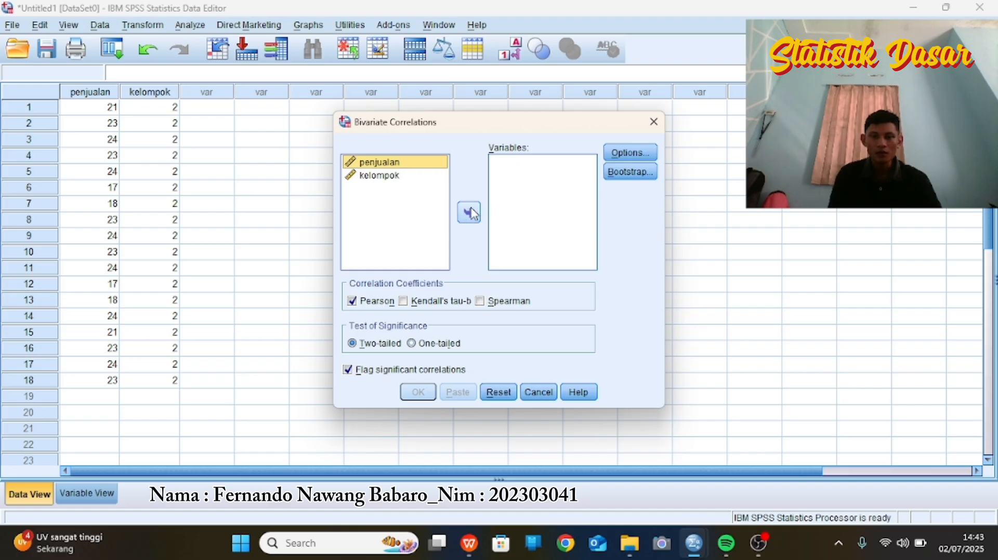
left_click(469, 212)
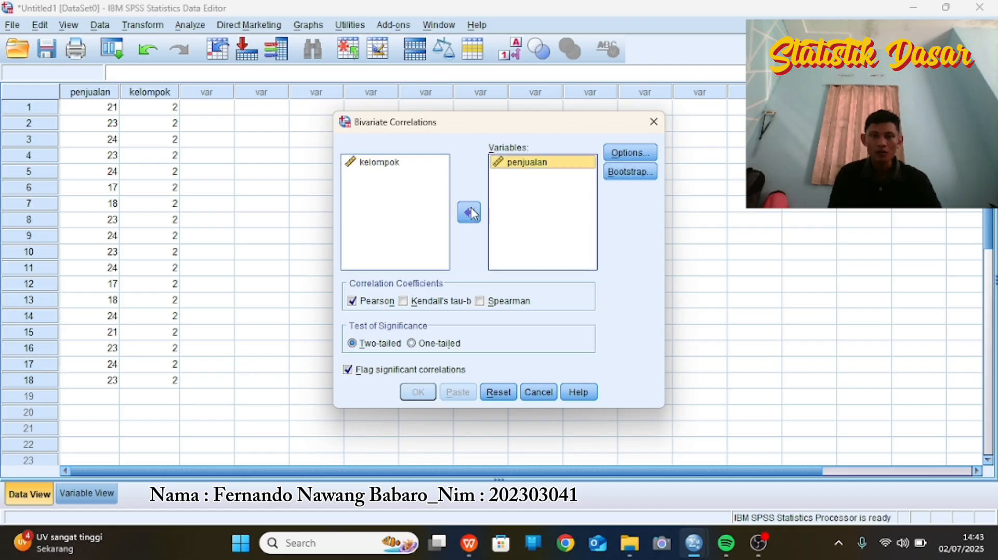
left_click(405, 163)
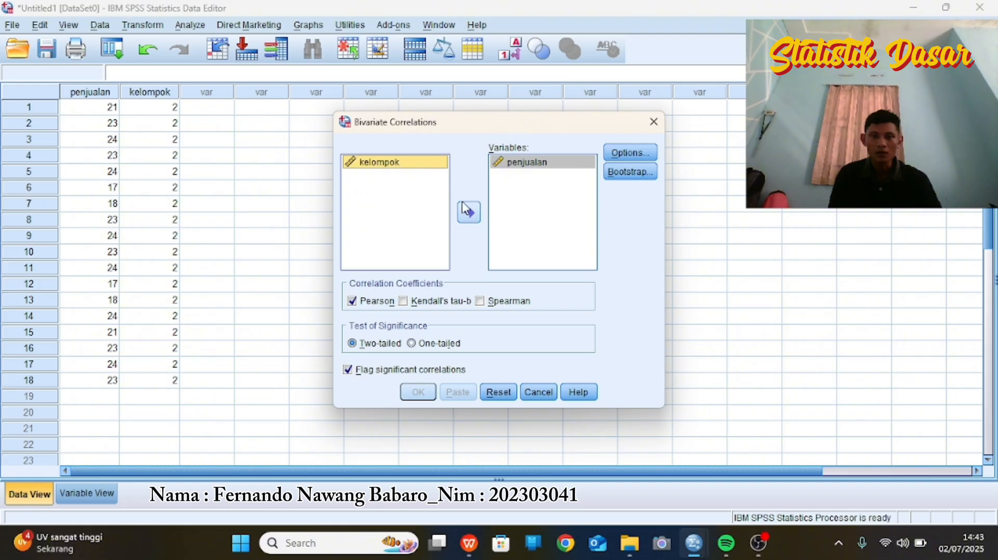
left_click(465, 210)
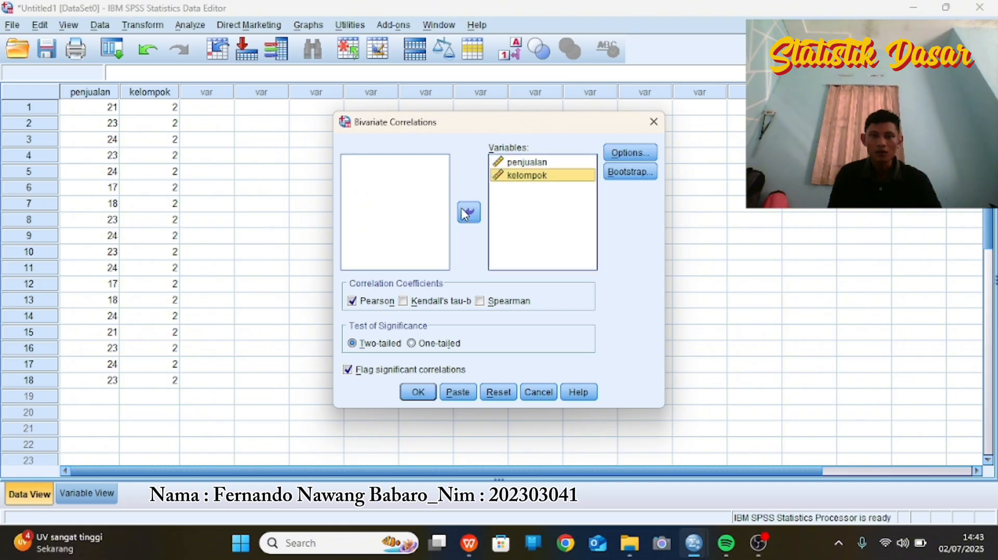
Step: Replace the Pearson coefficient with Kendall's tau-b and Spearman, run the correlation, and review the Nonparametric Correlations table
left_click(350, 304)
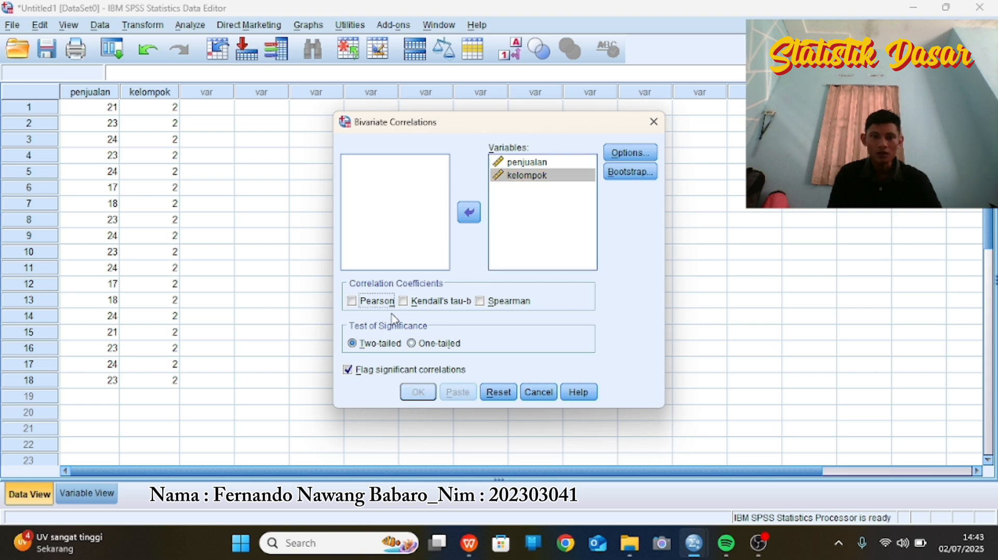
left_click(404, 303)
left_click(484, 304)
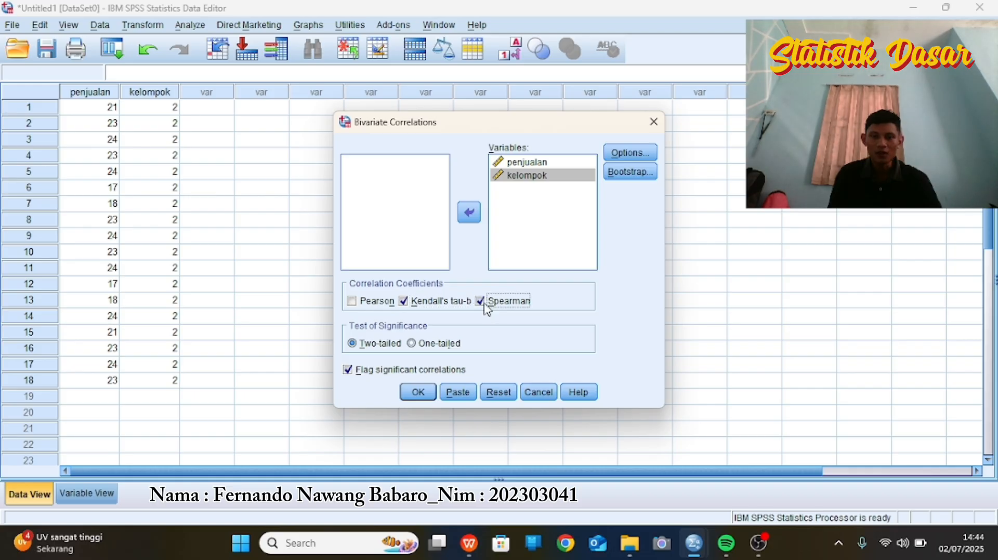
left_click(418, 395)
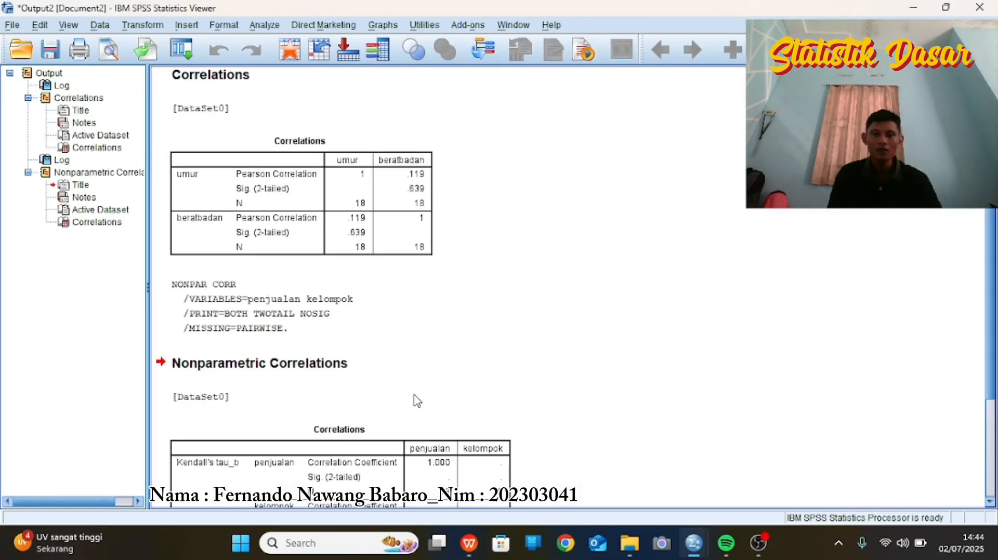
scroll(446, 309, "down", 2)
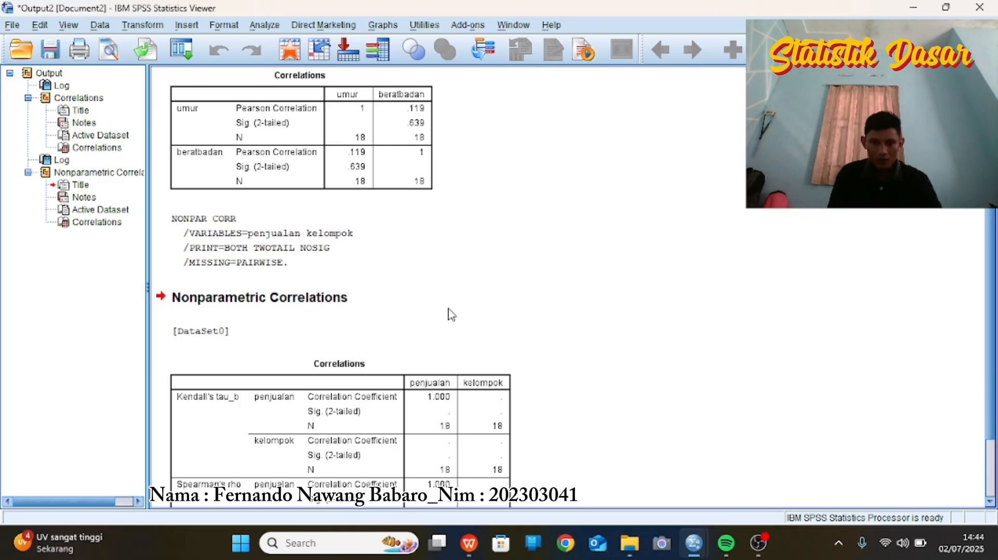
scroll(450, 314, "down", 2)
scroll(448, 311, "down", 1)
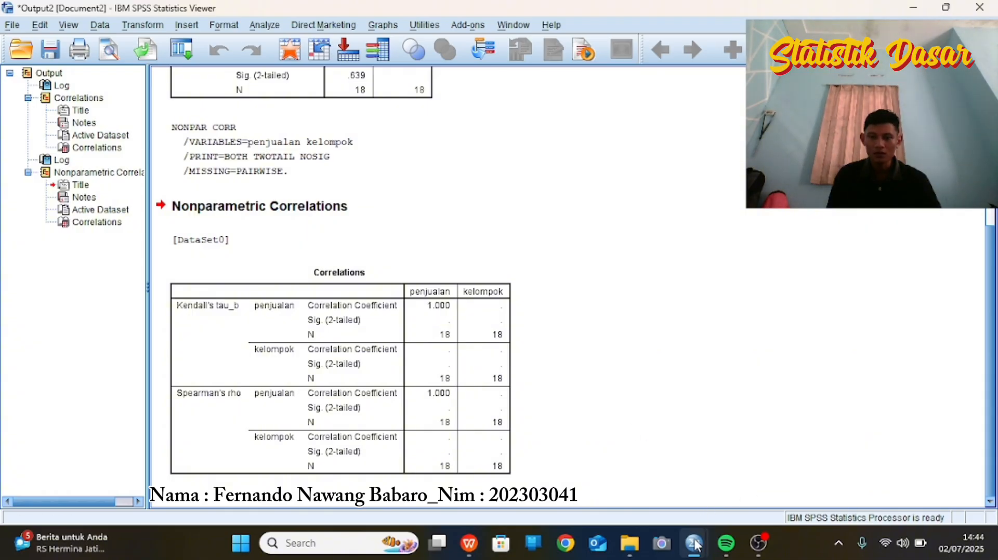
Step: Return to the Data Editor's Variable View and delete the variables penjualan and kelompok
mouse_move(694, 543)
left_click(615, 478)
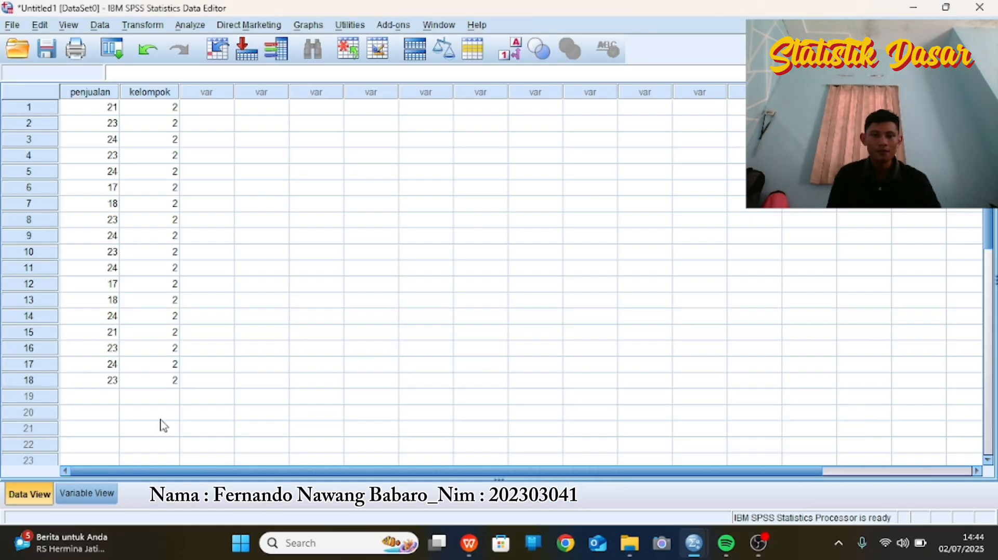
left_click(104, 497)
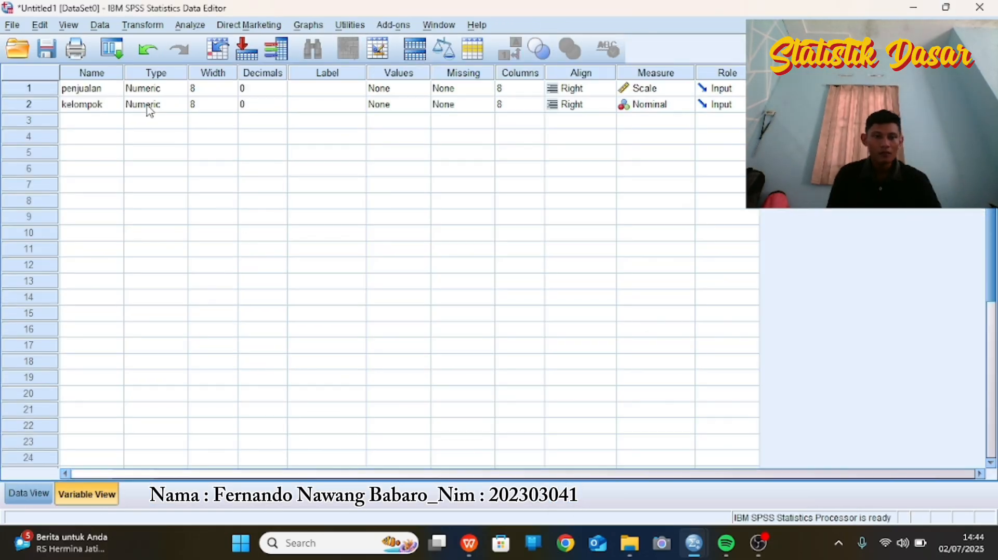
left_click(34, 89)
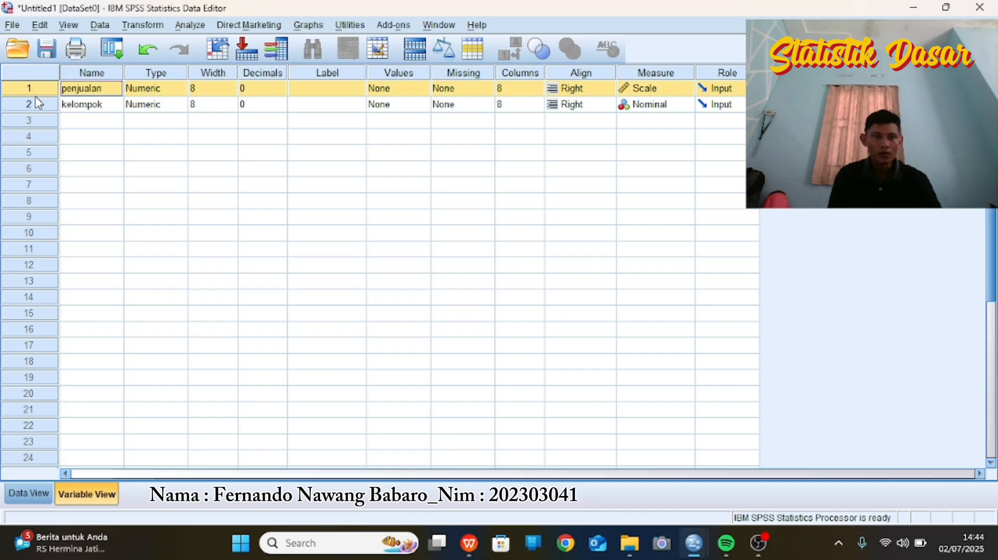
left_click(35, 104)
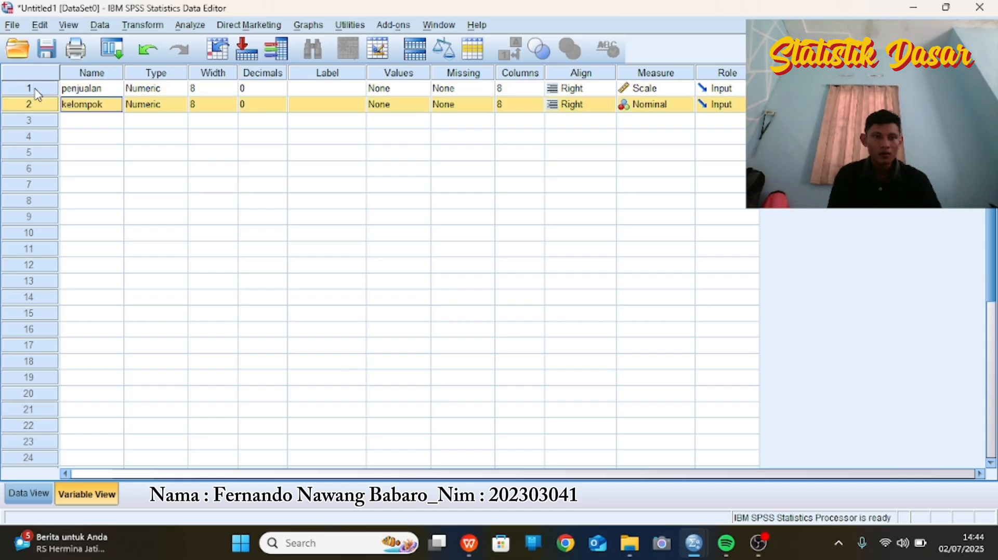
left_click_drag(34, 89, 37, 104)
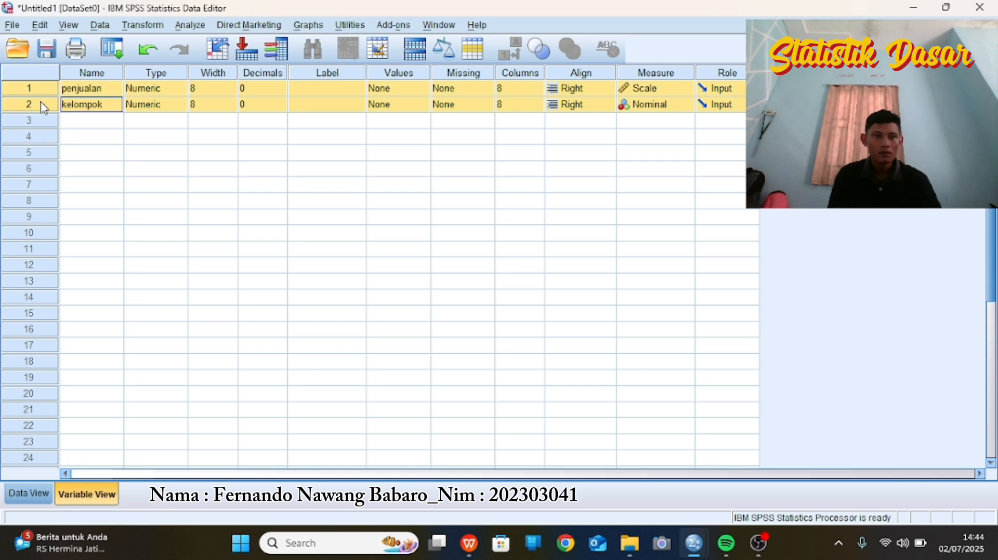
right_click(43, 107)
left_click(77, 148)
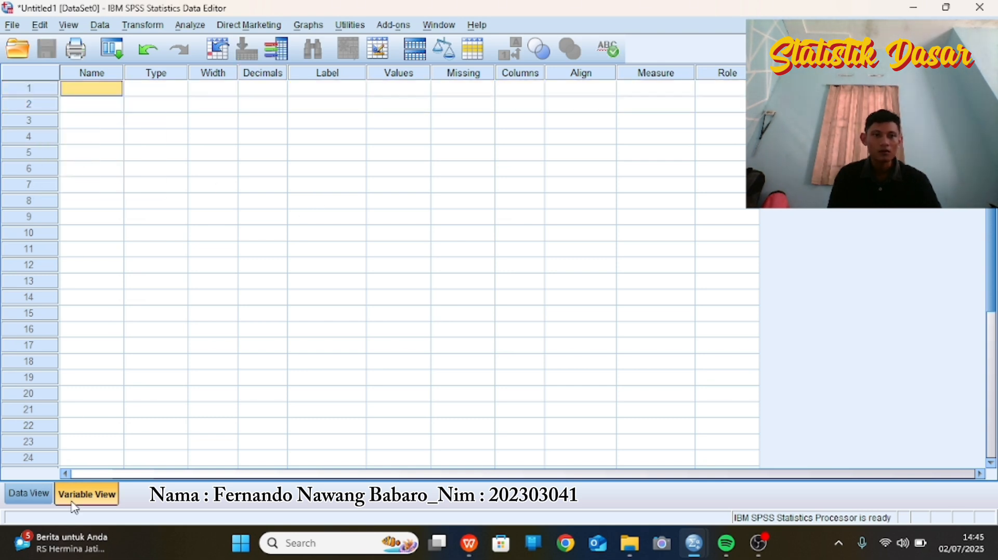
Step: Check the next column names in the WPS Office exam spreadsheet and define a variable named XBeratbadan in SPSS
left_click(29, 491)
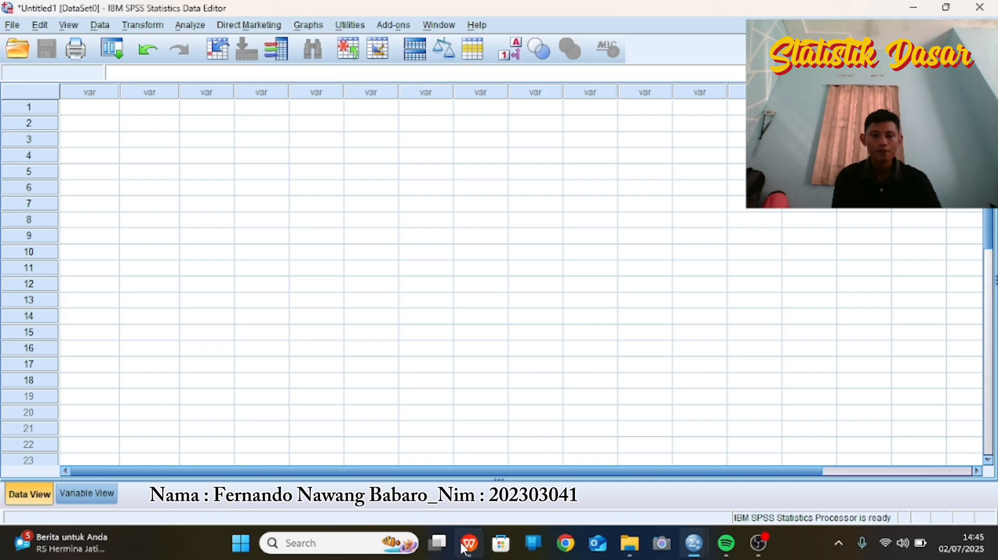
mouse_move(464, 549)
left_click(461, 494)
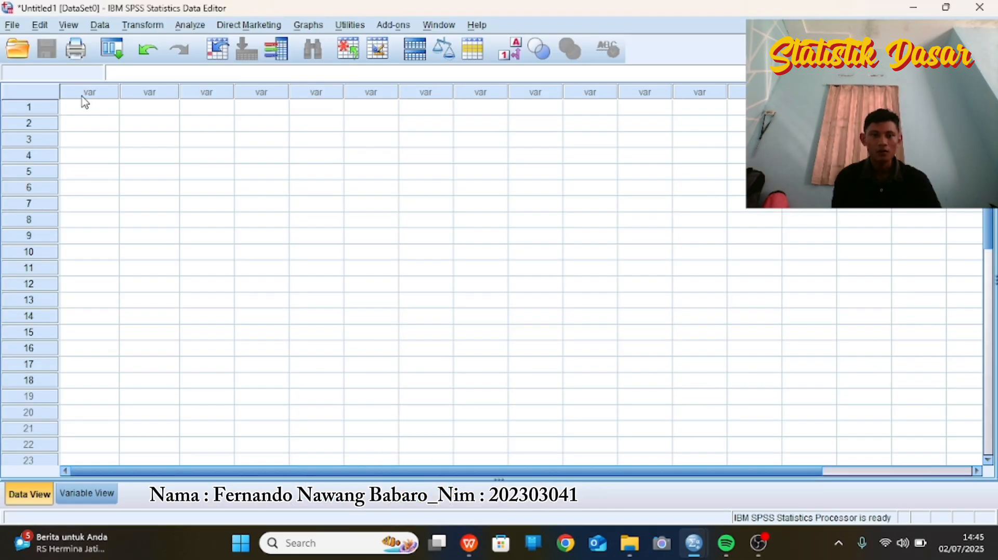
left_click(92, 491)
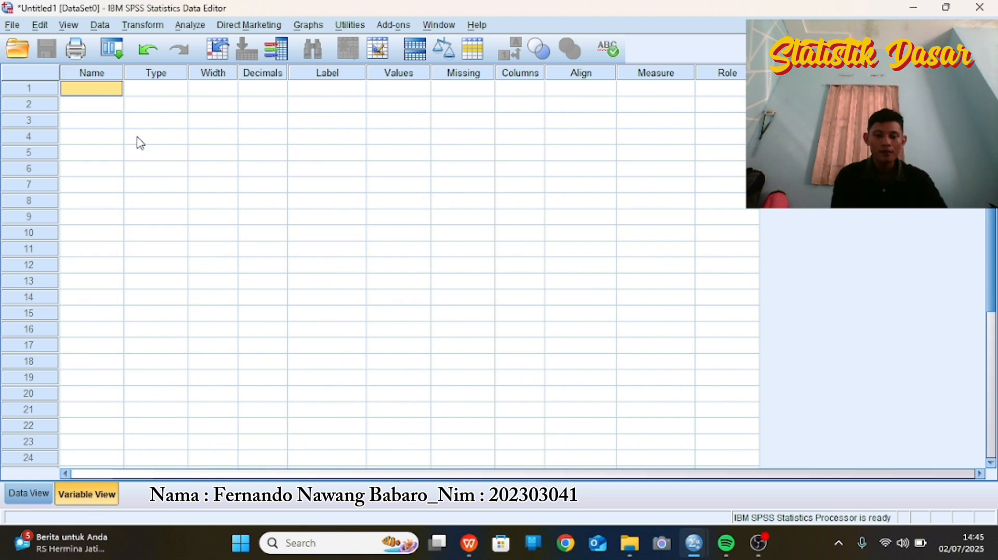
type("XBeratbada")
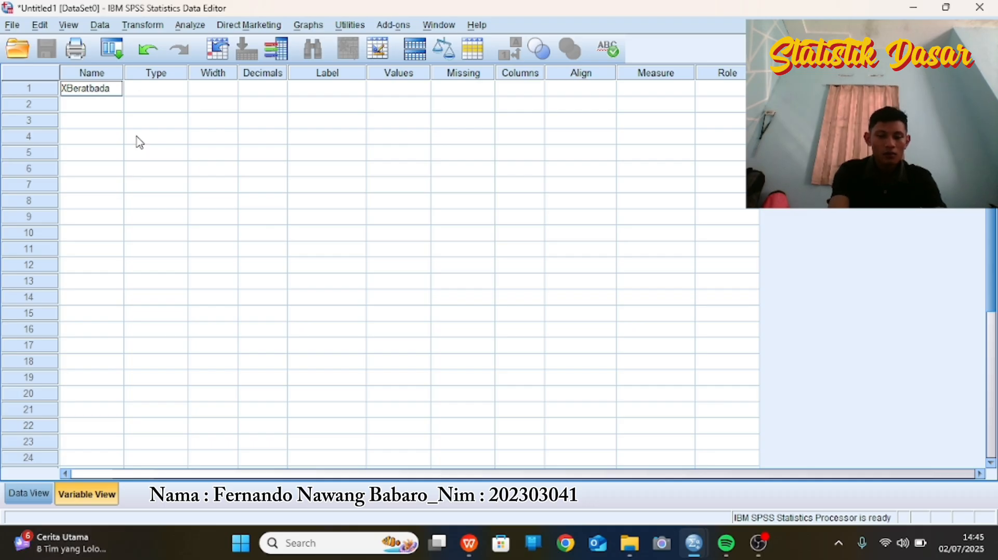
left_click(102, 104)
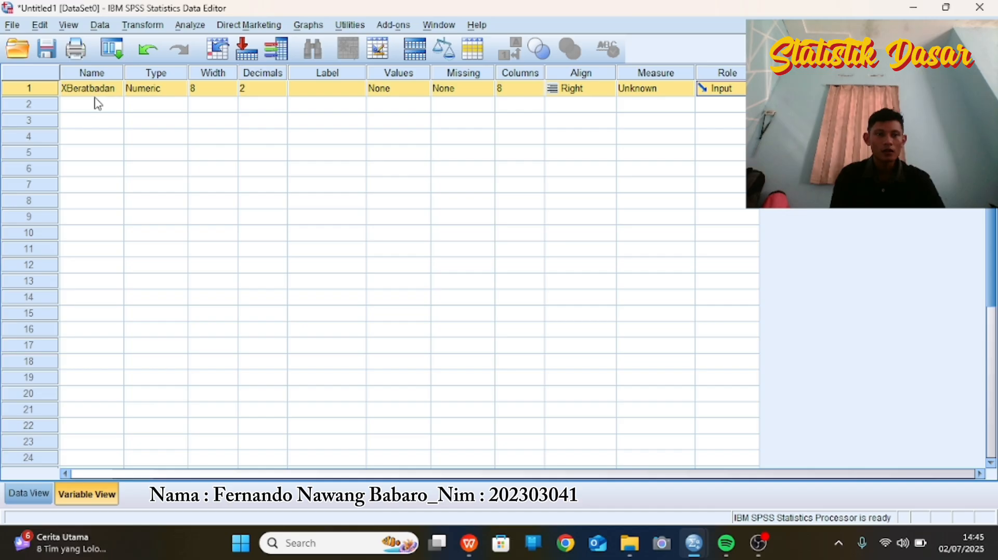
Step: Define a second variable named YKecepatanberlari in row 2 of Variable View
left_click(98, 104)
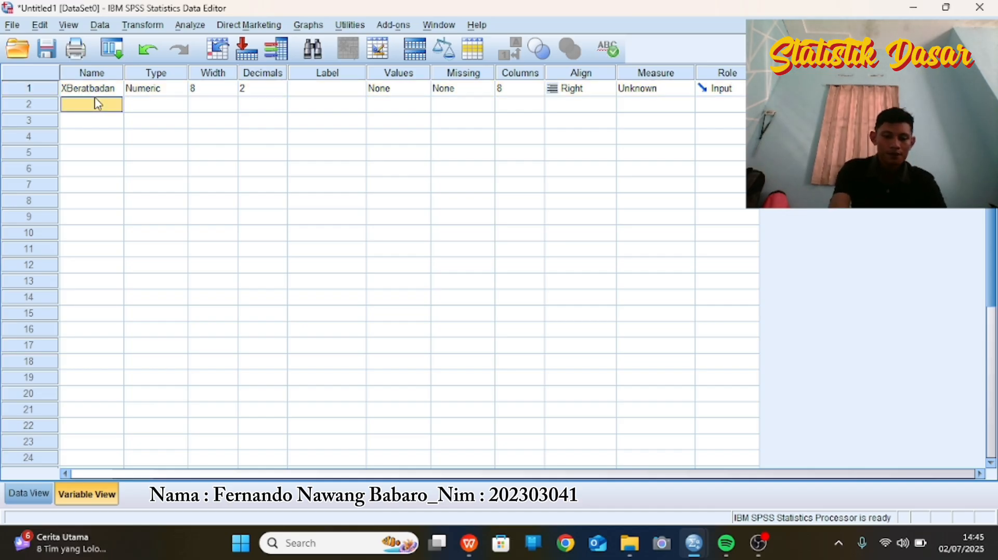
type("YK")
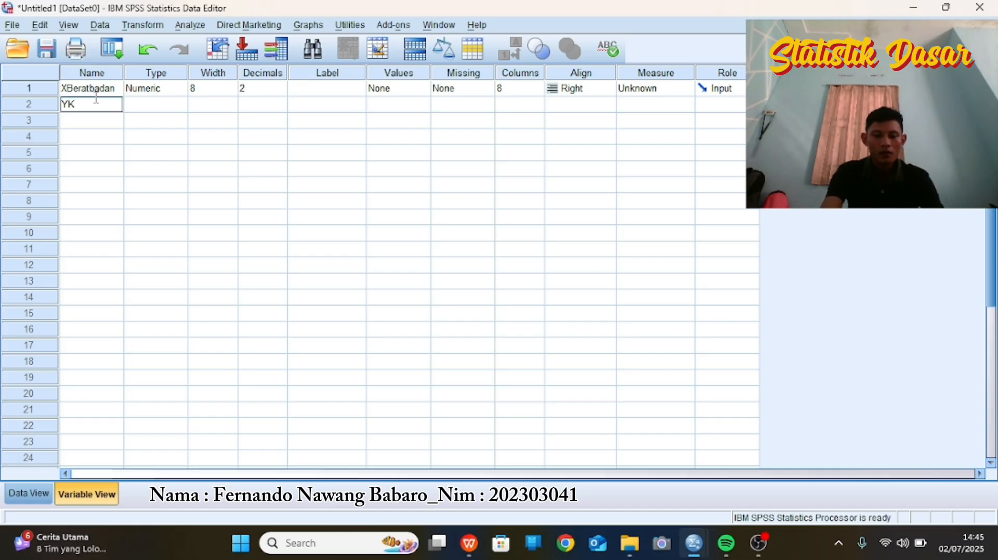
type("ecepatan")
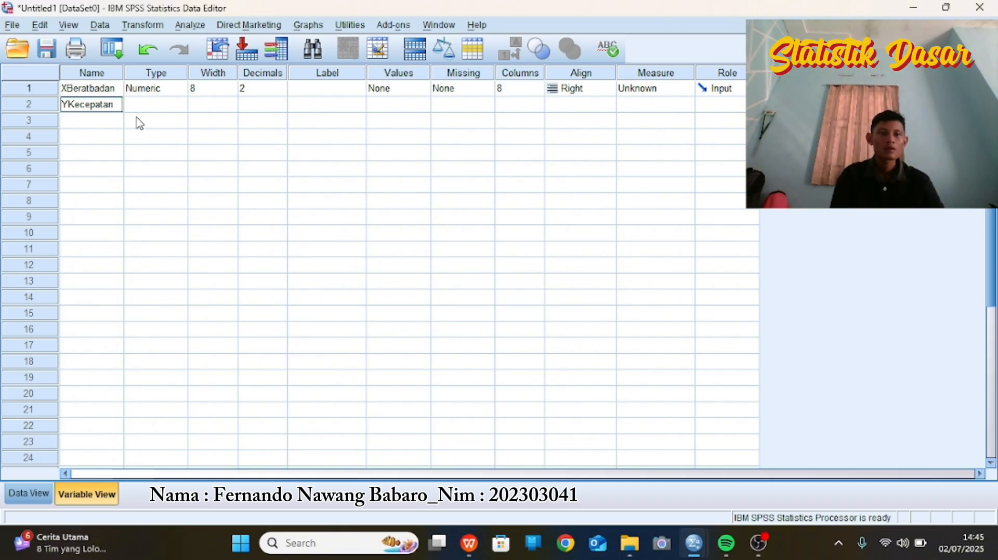
type("berlari")
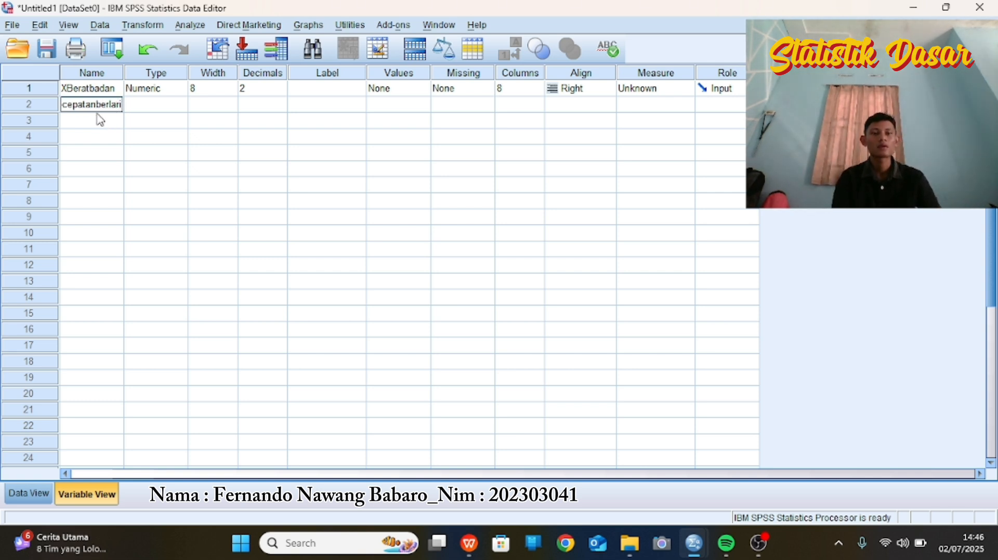
key("Return")
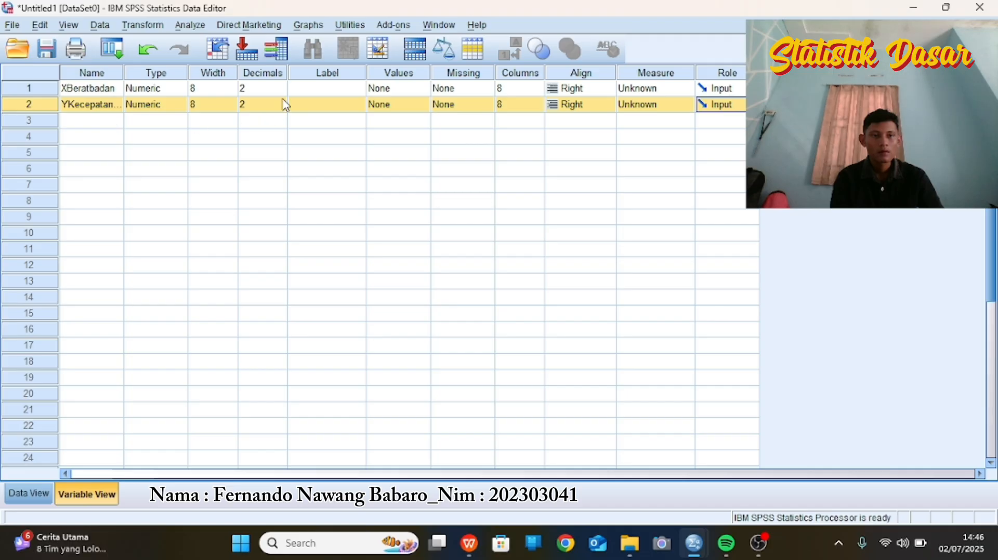
Step: Set the decimals of XBeratbadan and YKecepatanberlari to 0
left_click(265, 87)
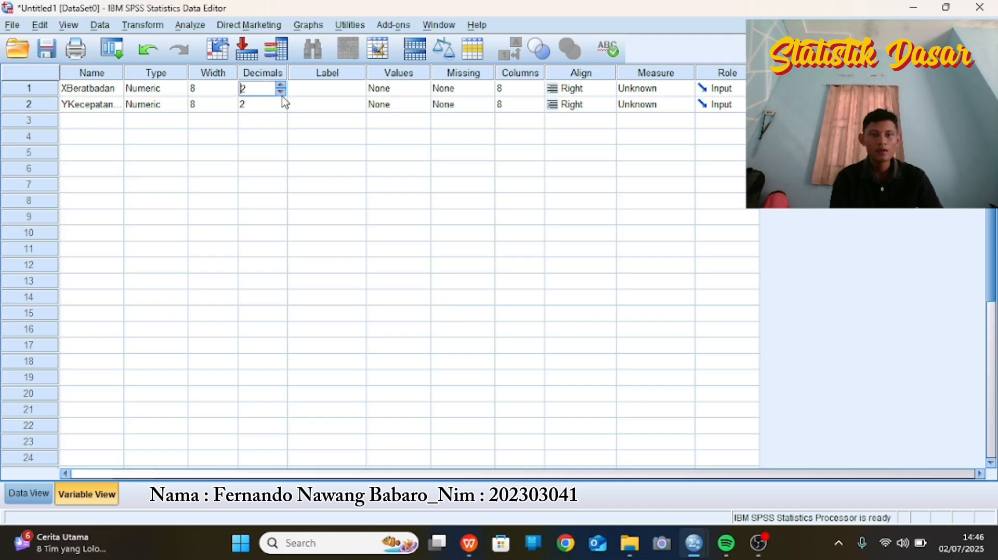
left_click(276, 104)
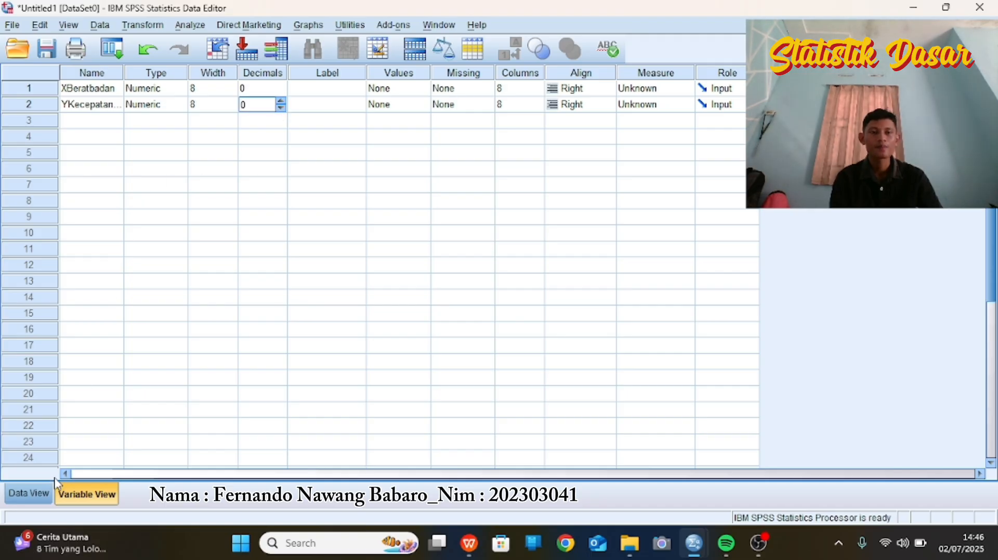
Step: Show the SPSS data grid, switch to the WPS Office exam spreadsheet and copy the Berat Badan x and Y Kecepatan Berlari values in F2:G19
left_click(43, 494)
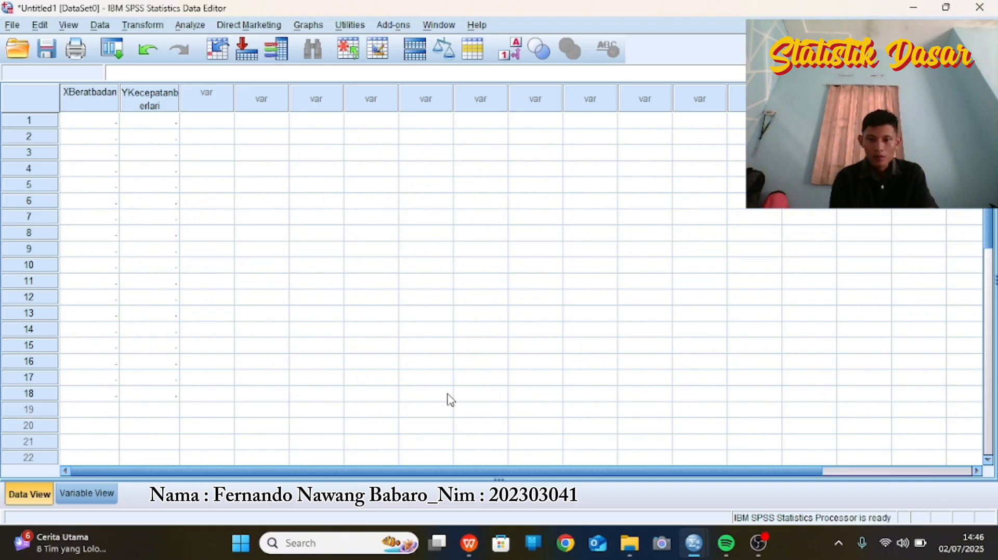
mouse_move(474, 544)
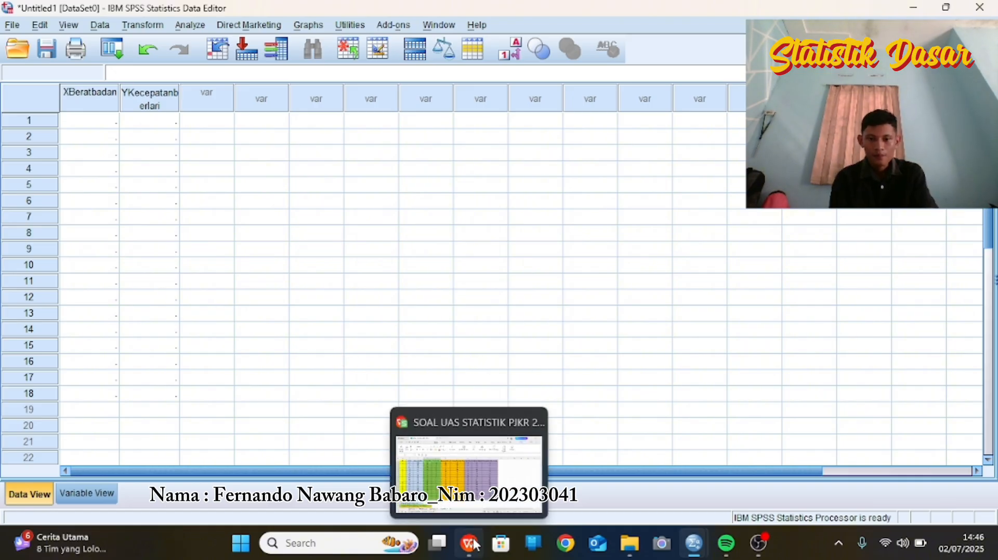
left_click(468, 468)
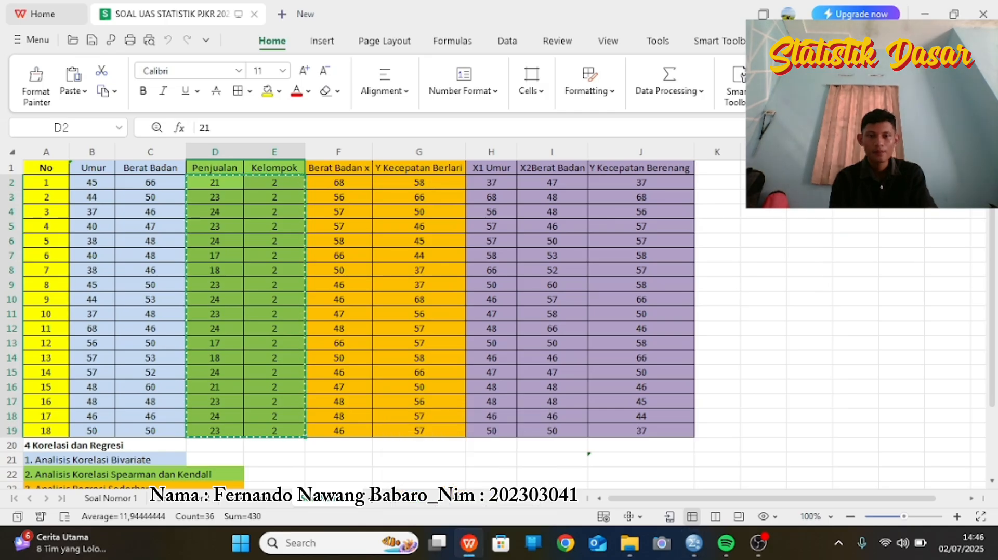
left_click(333, 180)
left_click_drag(333, 181, 418, 429)
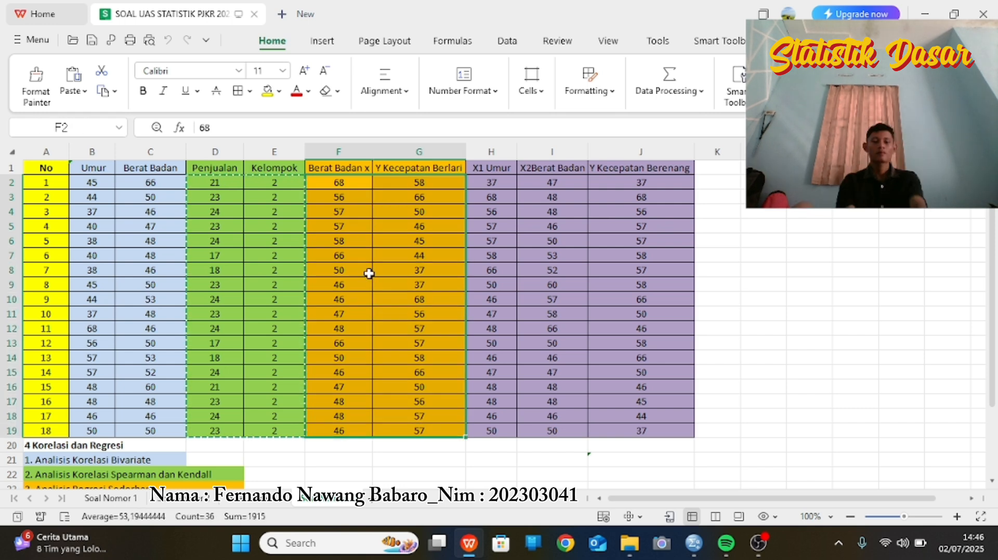
key("ctrl+c")
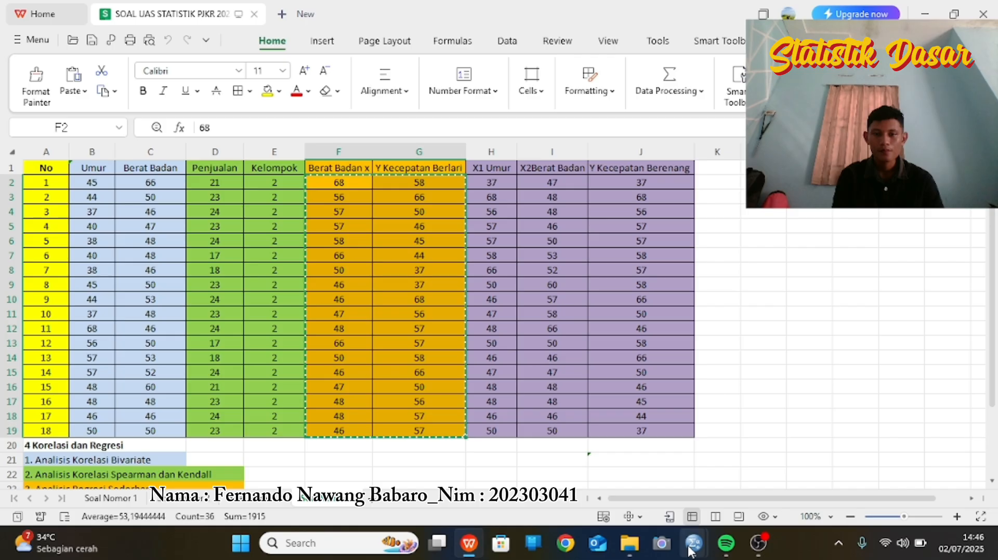
Step: Return to the SPSS Data Editor and paste the copied values starting at row 1 of XBeratbadan
mouse_move(691, 551)
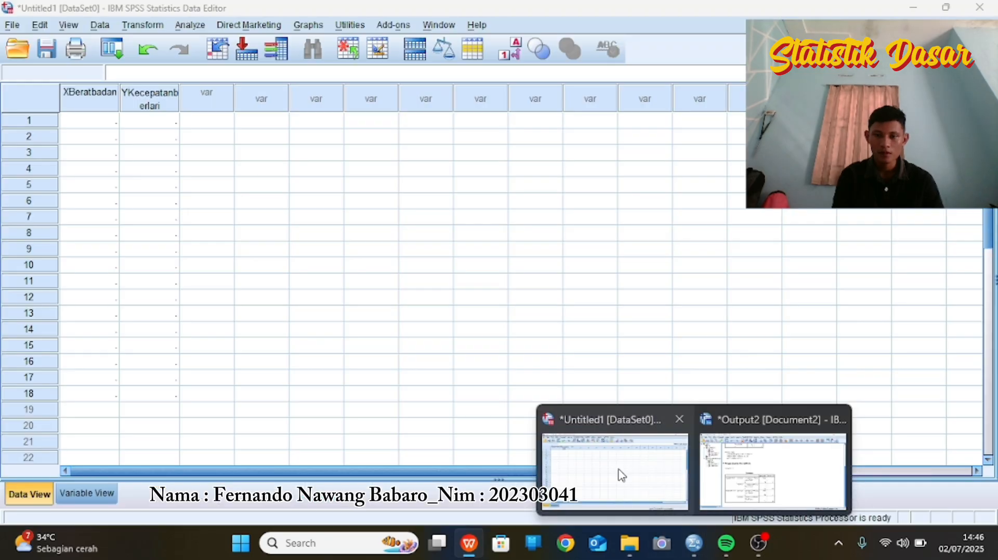
left_click(620, 474)
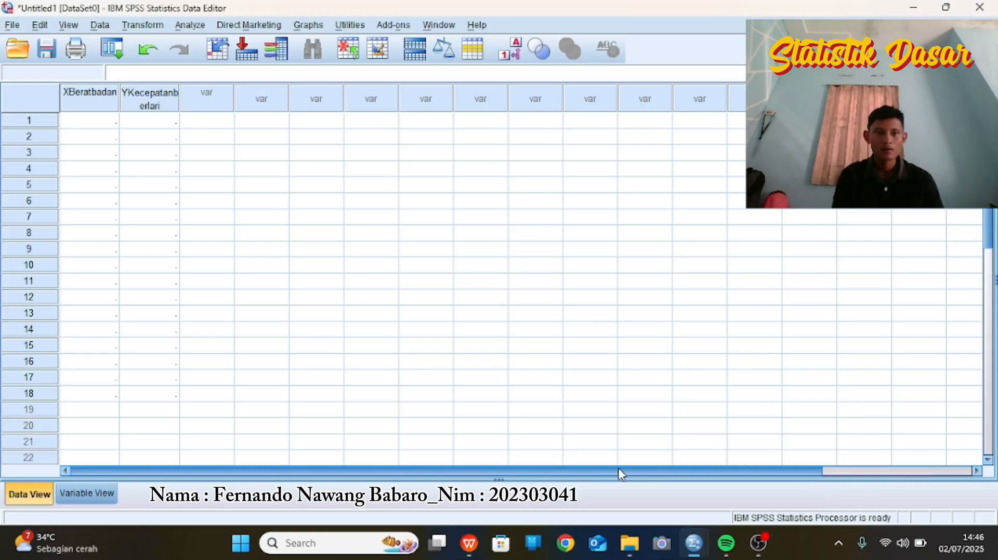
left_click(78, 119)
right_click(79, 121)
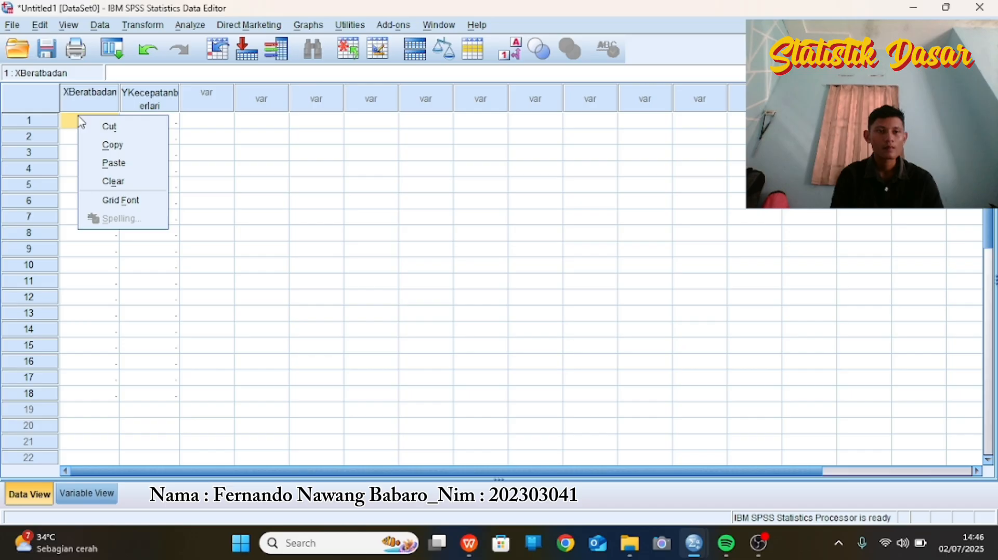
left_click(112, 163)
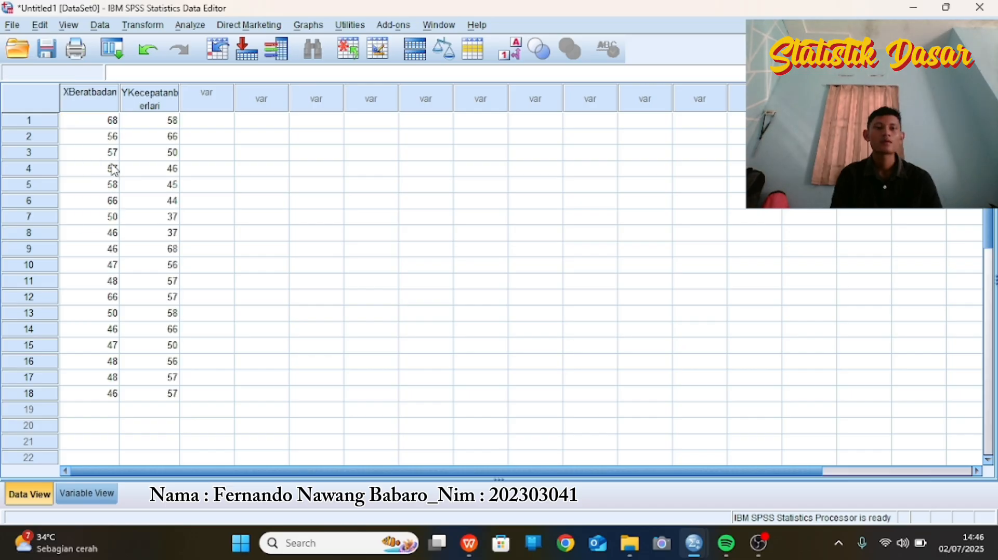
Step: Set up a Linear Regression with XBeratbadan as the independent and YKecepatanberlari as the dependent variable
left_click(190, 26)
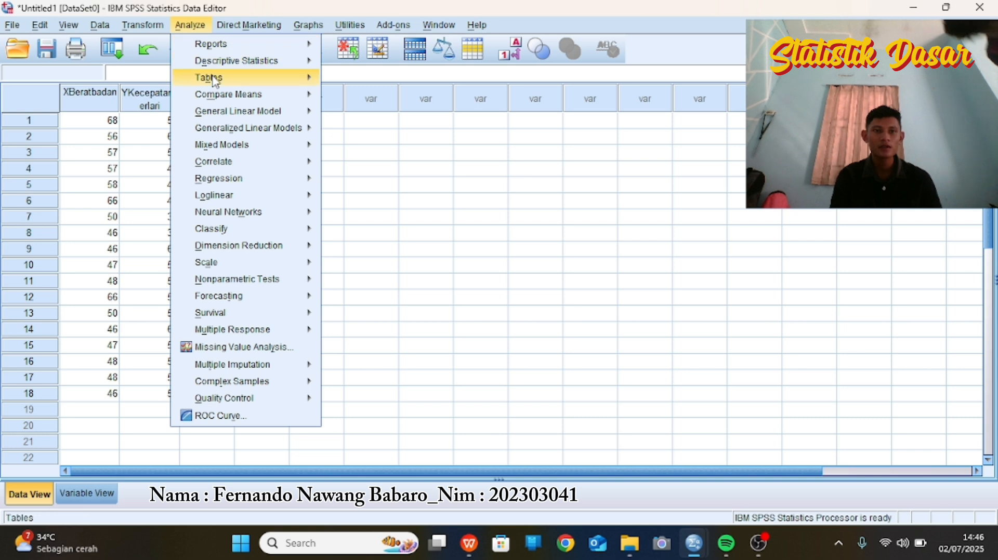
mouse_move(229, 179)
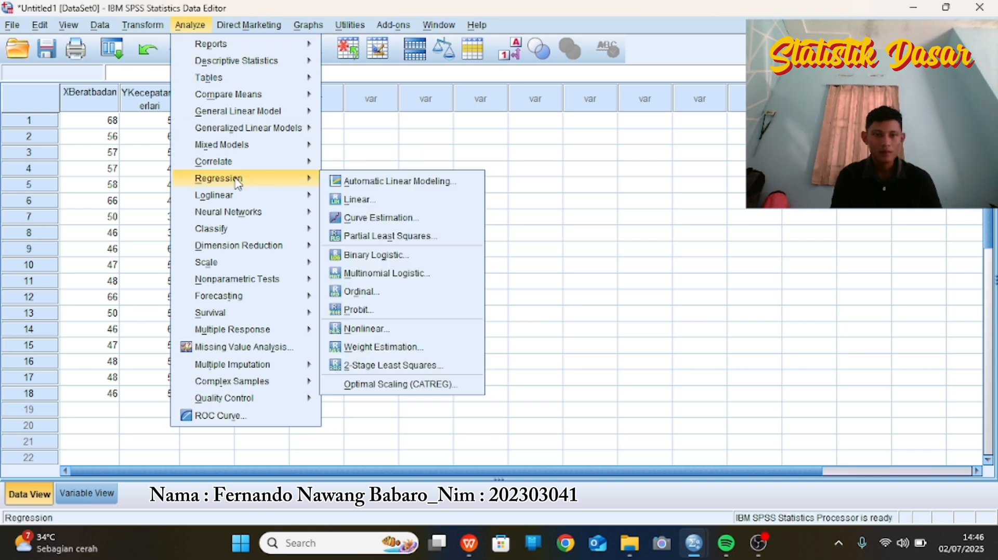
left_click(339, 201)
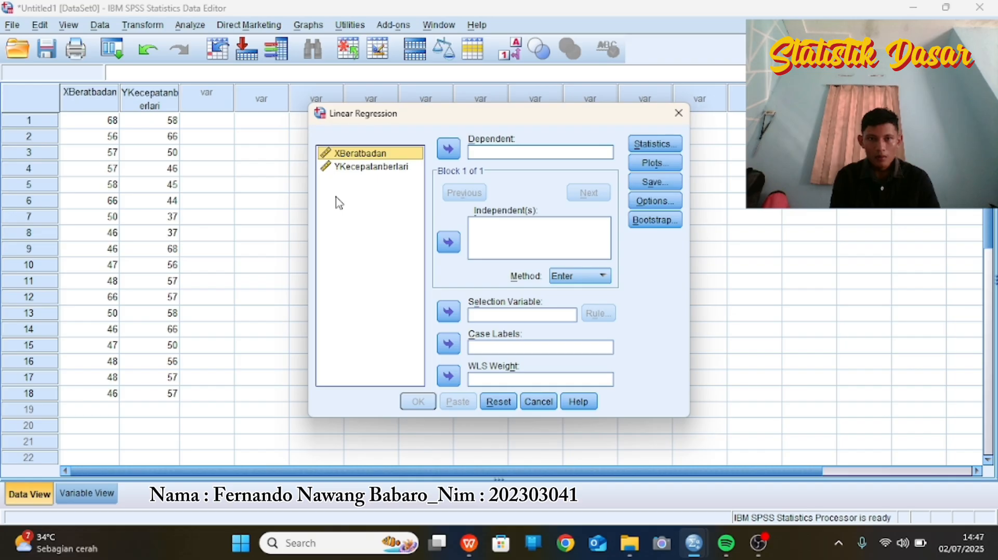
left_click(448, 243)
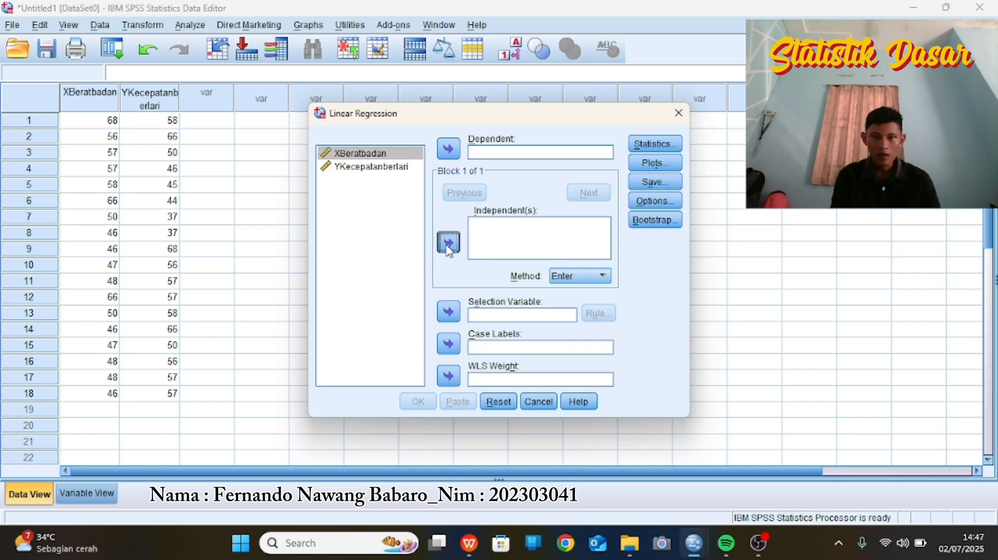
left_click(367, 176)
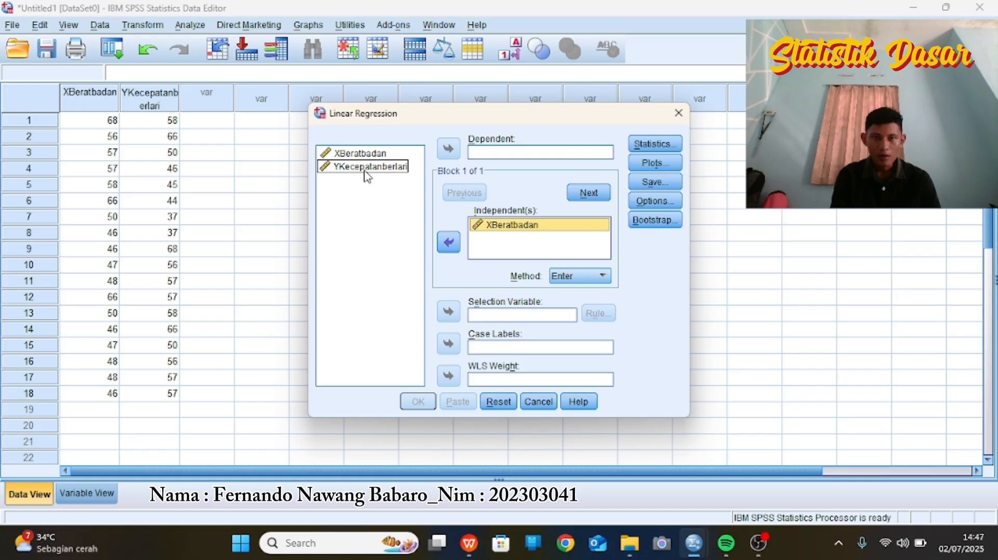
left_click(366, 175)
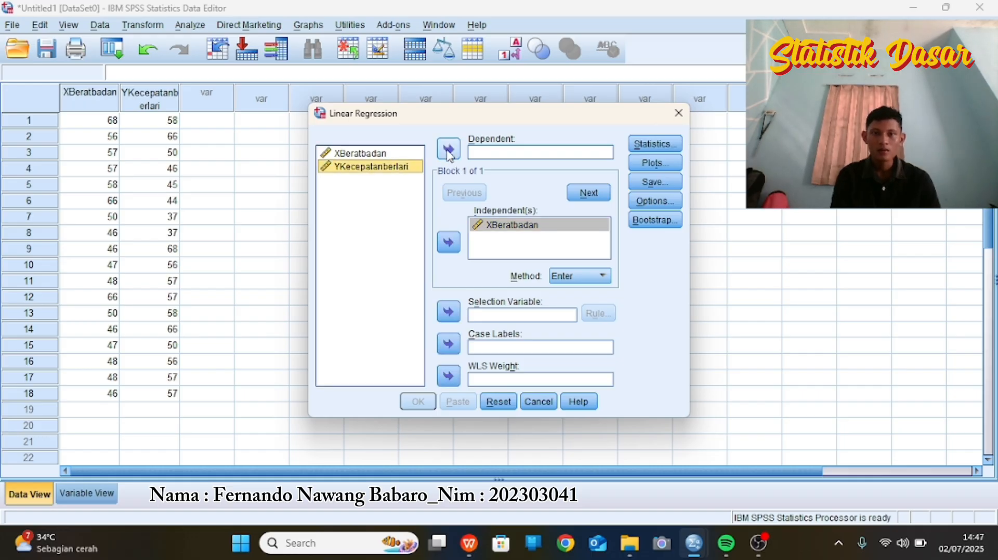
left_click(448, 150)
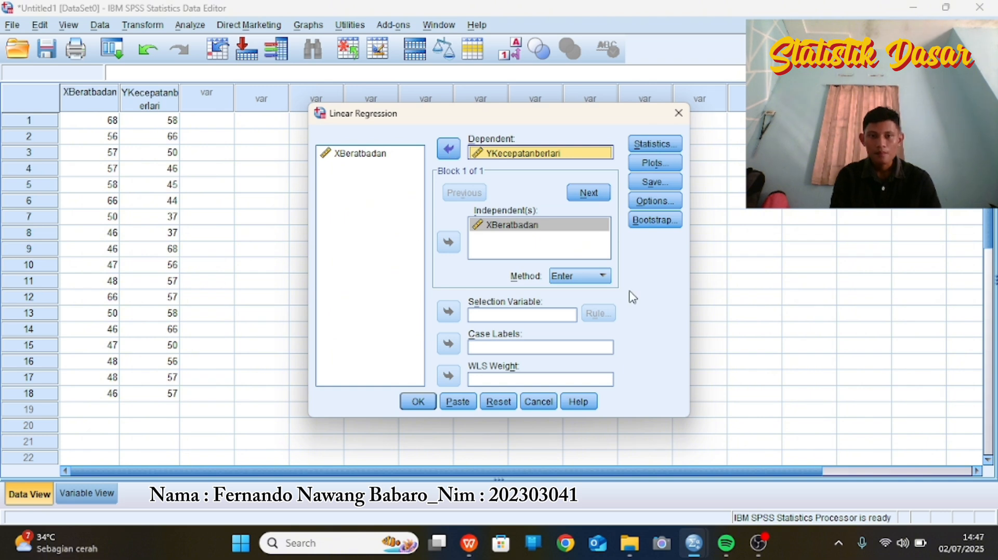
Step: Run the regression with Estimates, Model fit, R squared change, a *SRESID by *ZPRED scatterplot, histogram and normal probability plot, saving no predicted values or residuals
left_click(650, 146)
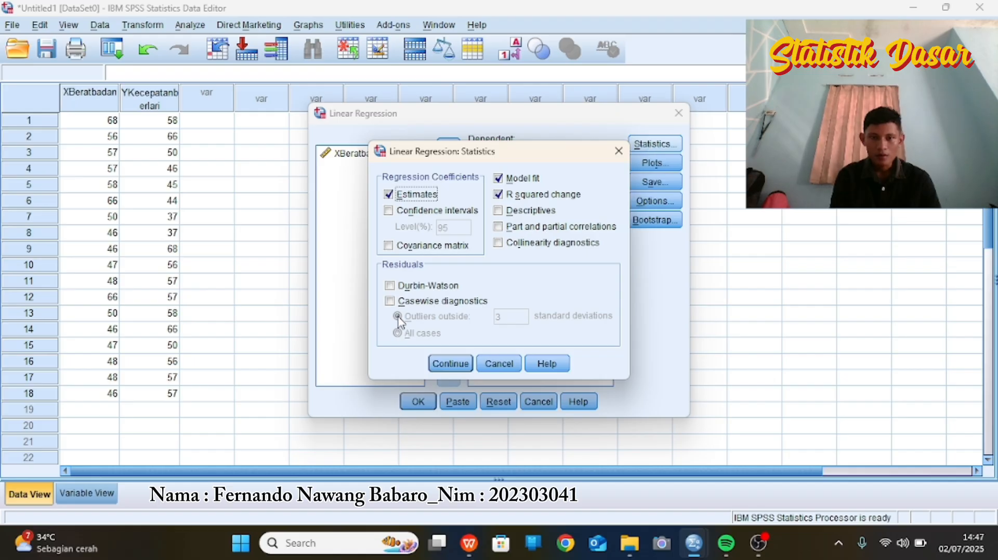
left_click(450, 363)
left_click(655, 166)
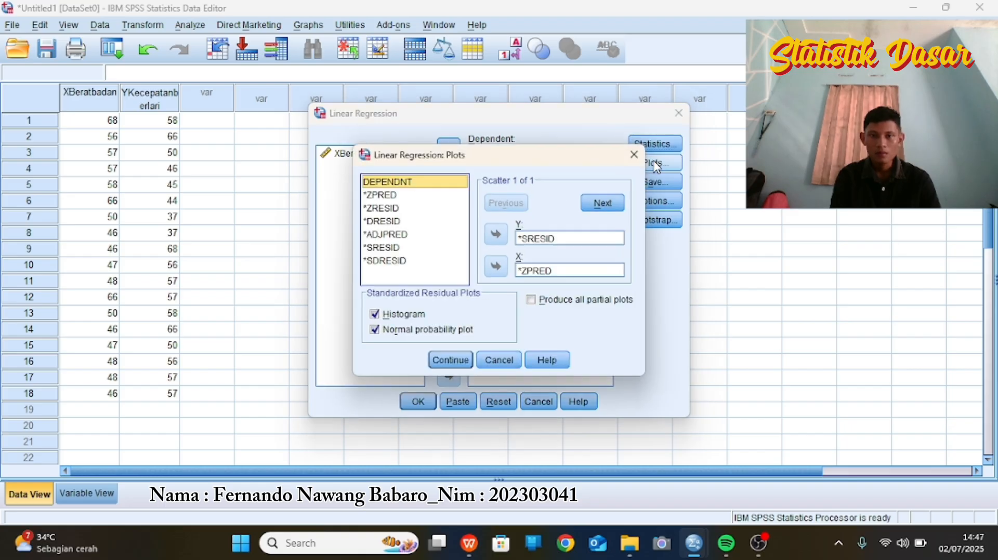
left_click(449, 239)
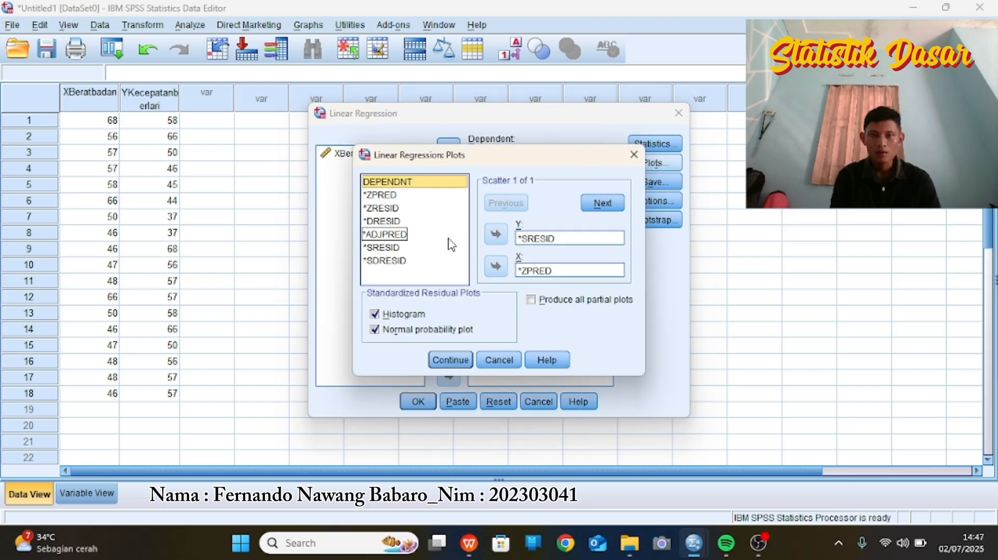
left_click(448, 245)
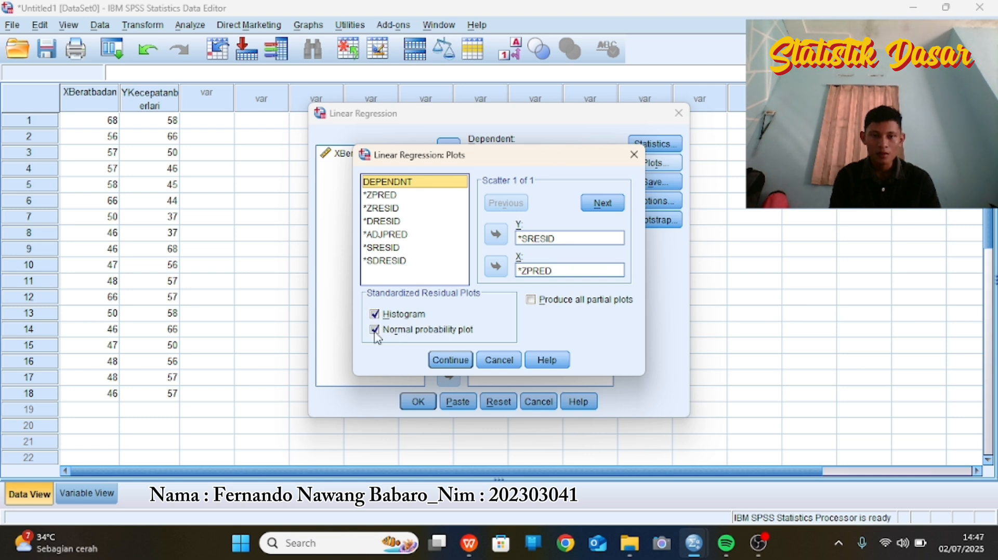
left_click(452, 364)
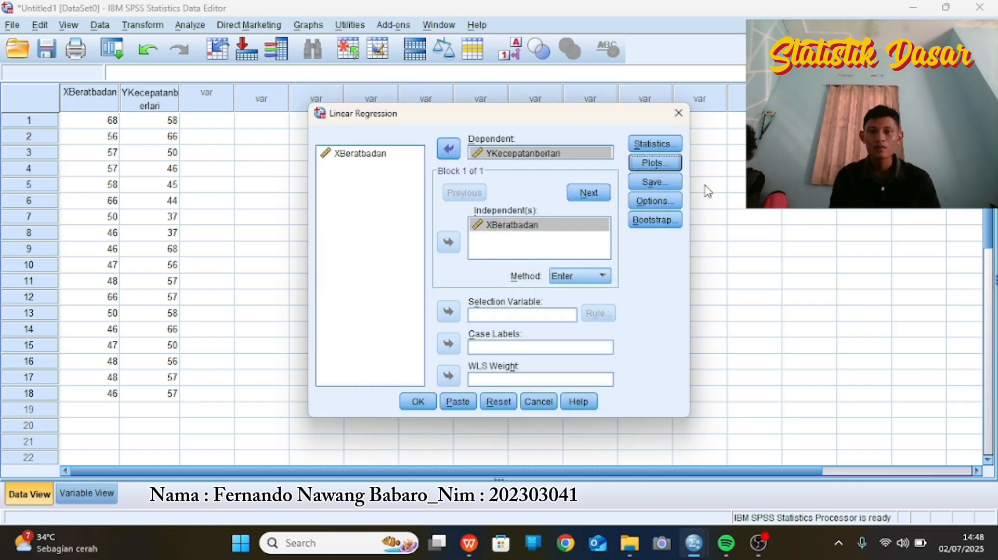
left_click(653, 185)
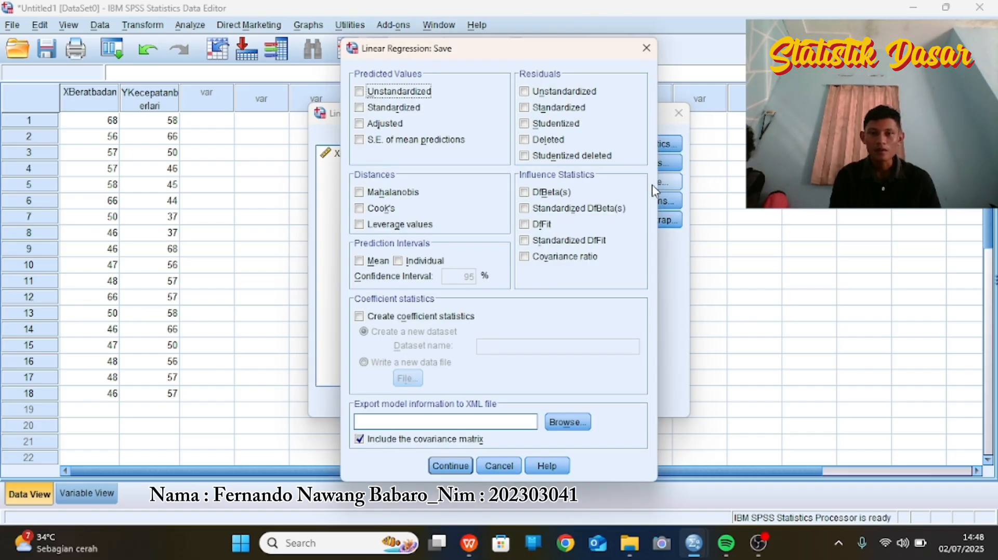
left_click(450, 466)
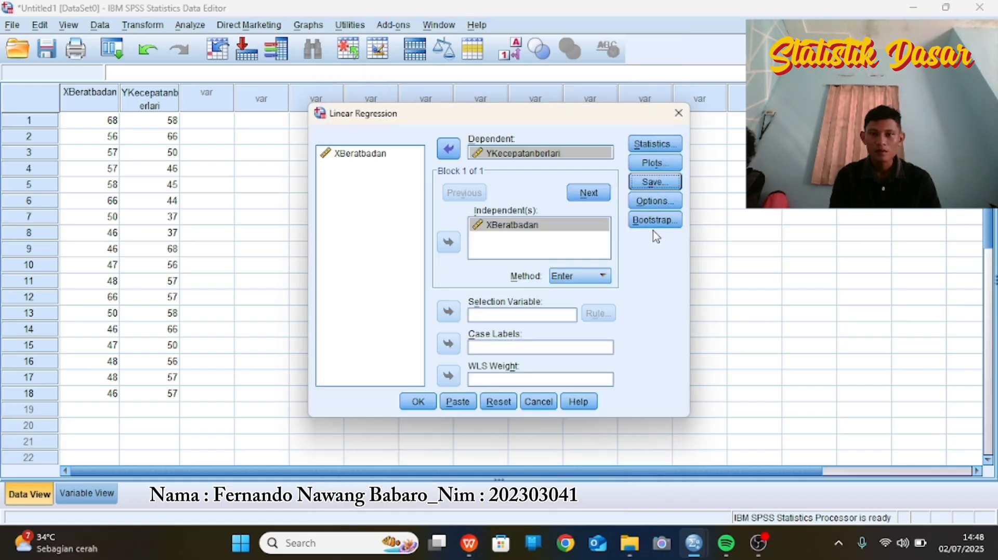
left_click(418, 402)
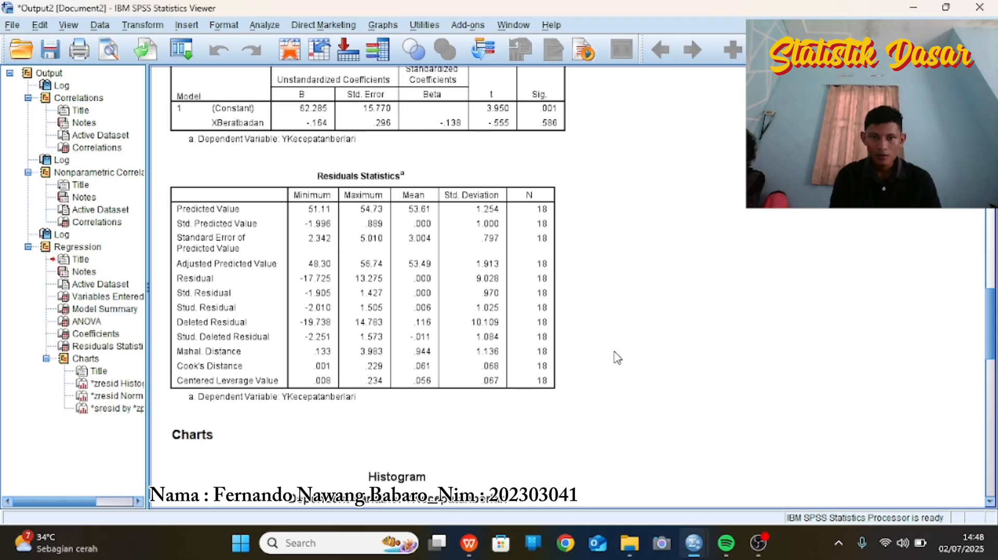
Step: Examine the regression output tables, from Variables Entered/Removed and Model Summary through ANOVA, Coefficients and Residuals Statistics
scroll(616, 358, "up", 5)
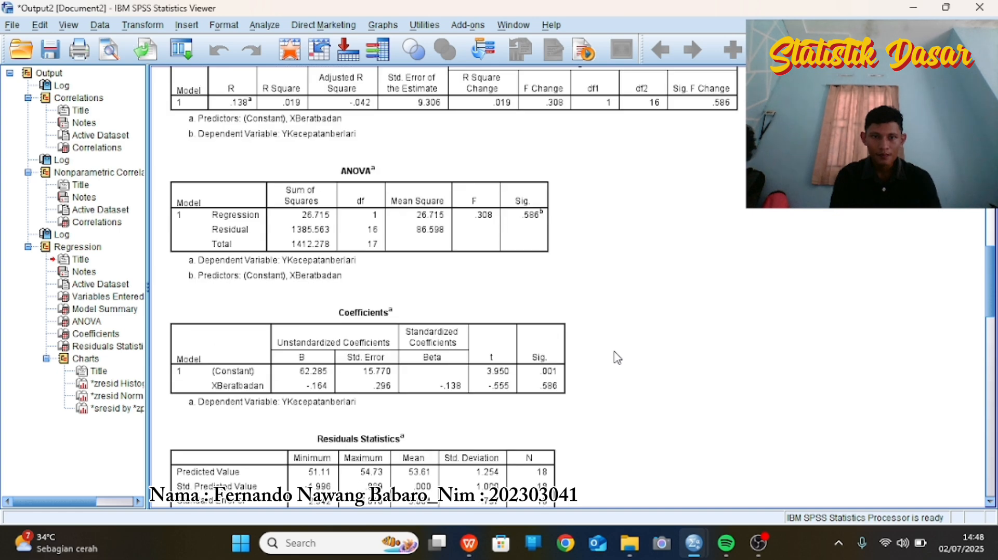
scroll(617, 357, "up", 5)
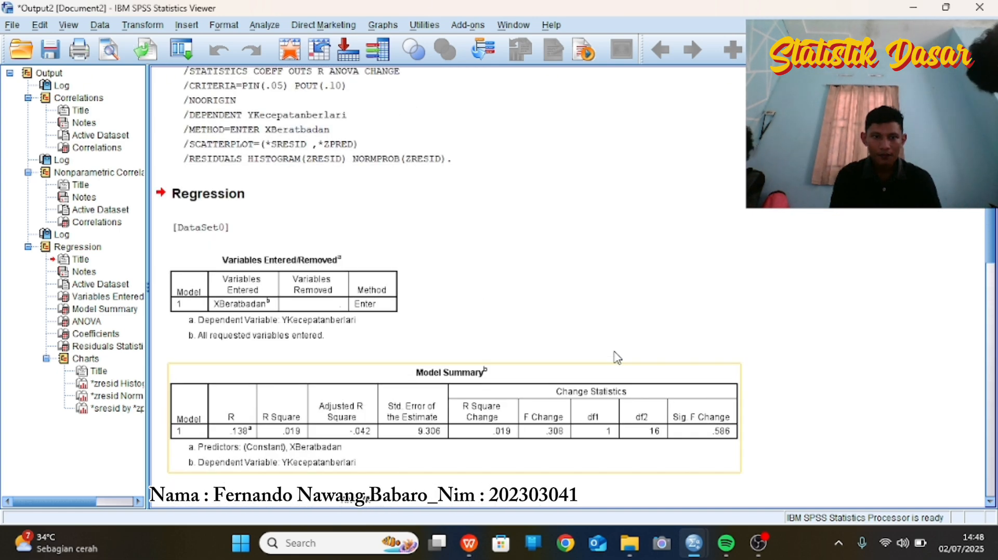
scroll(615, 356, "down", 3)
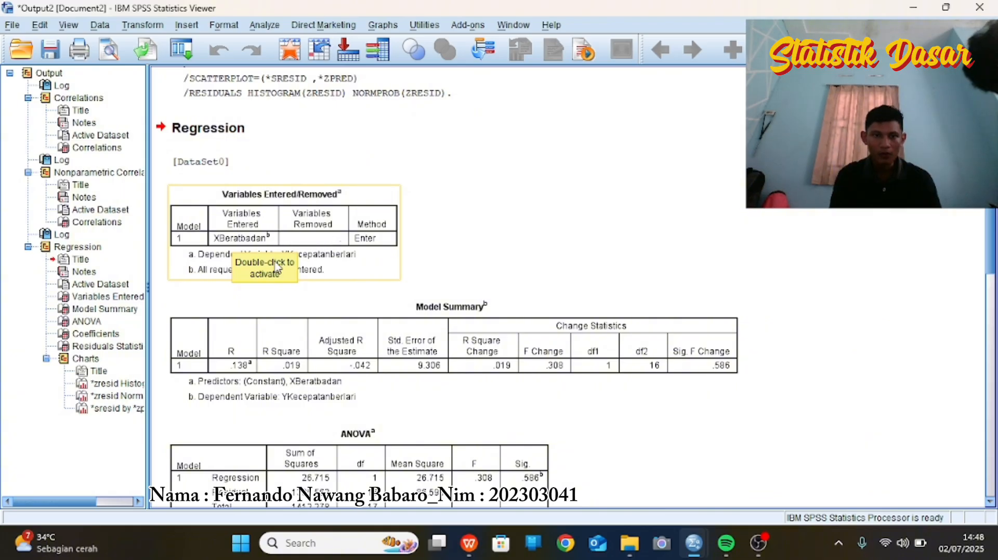
scroll(405, 248, "down", 2)
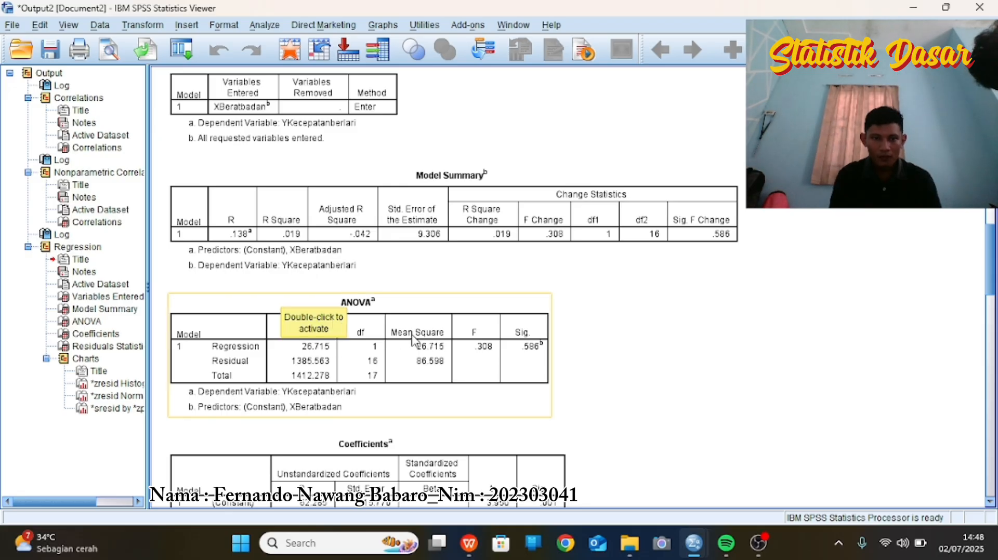
scroll(414, 338, "down", 1)
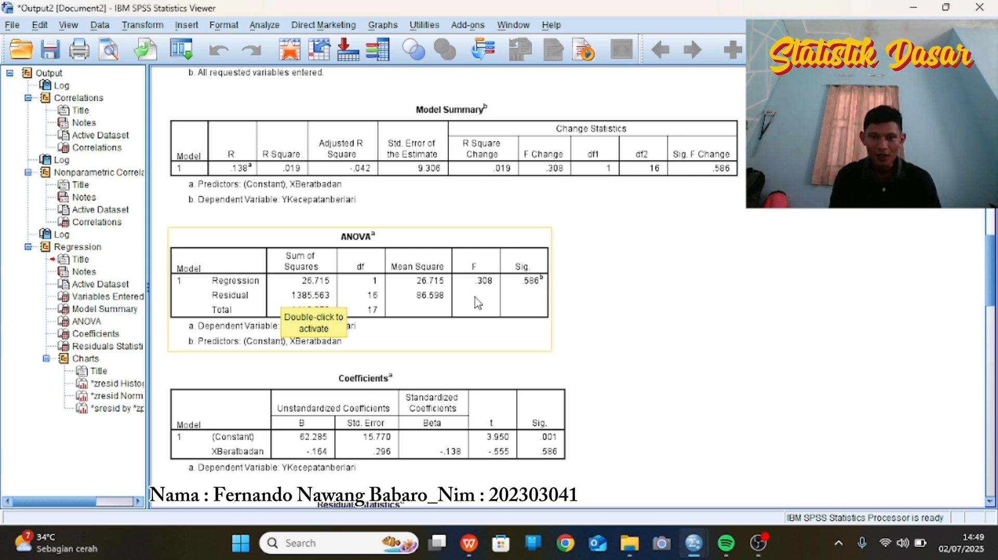
scroll(477, 303, "down", 3)
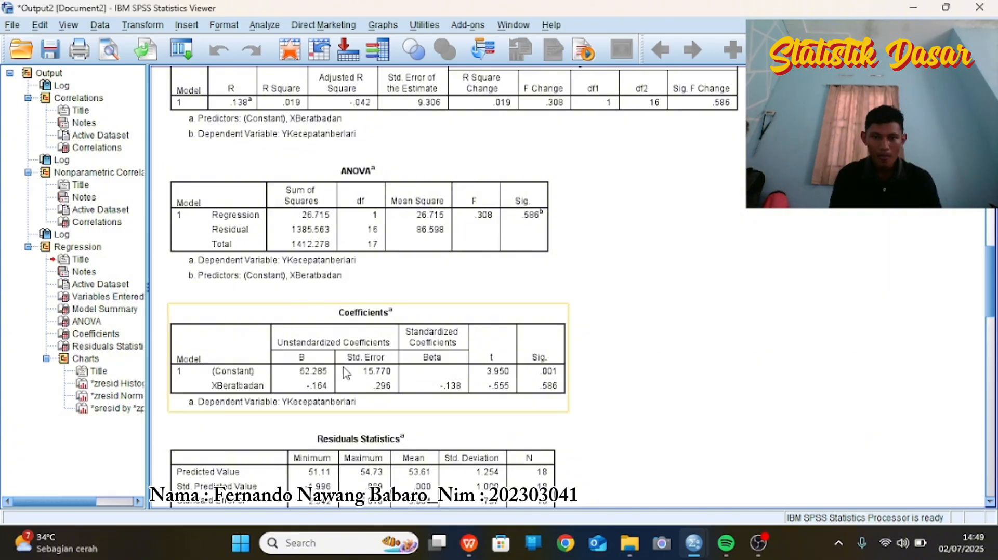
scroll(351, 366, "down", 12)
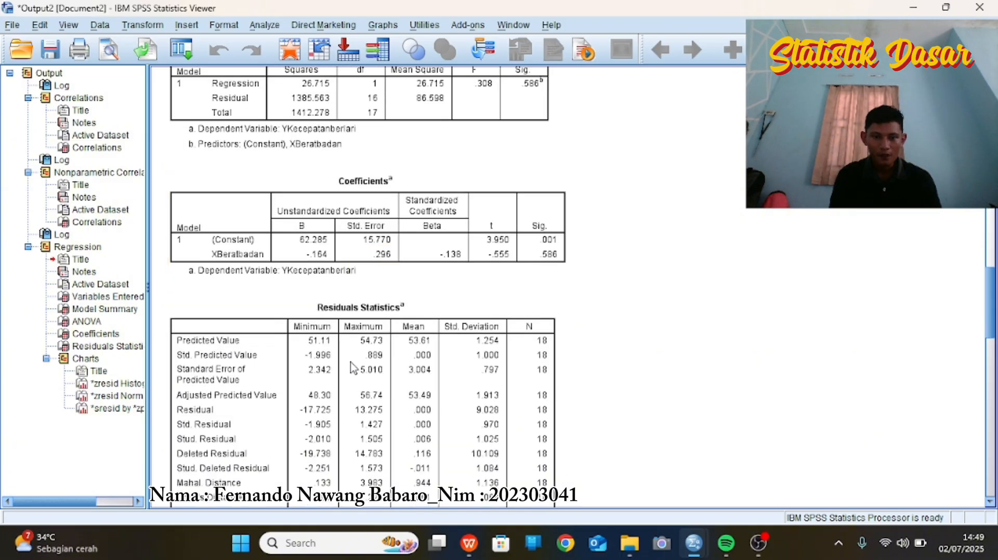
Step: Examine the residual histogram, normal P-P plot and scatterplot for YKecepatanberlari, and go back to the Residuals Statistics table
scroll(351, 366, "down", 12)
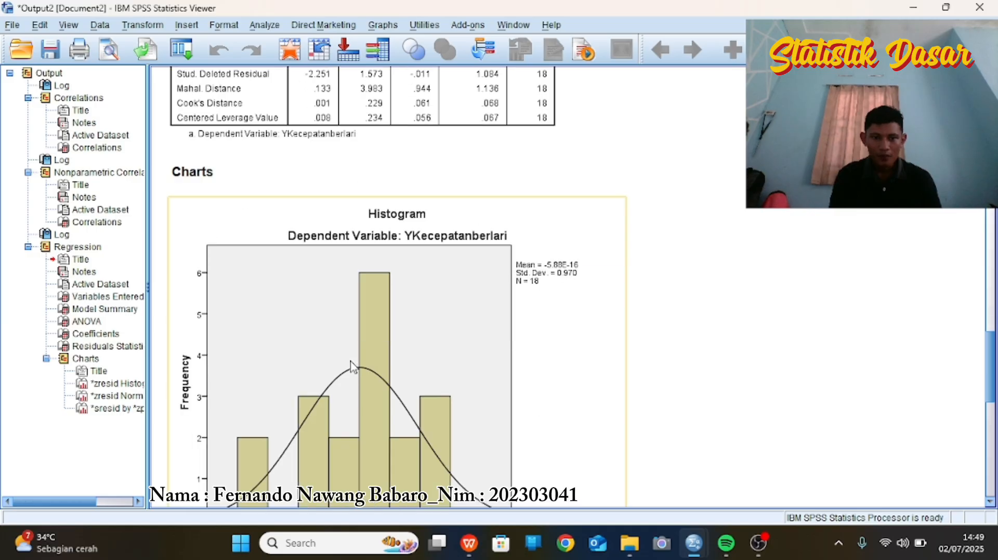
scroll(350, 362, "down", 3)
scroll(332, 368, "up", 3)
scroll(434, 338, "down", 6)
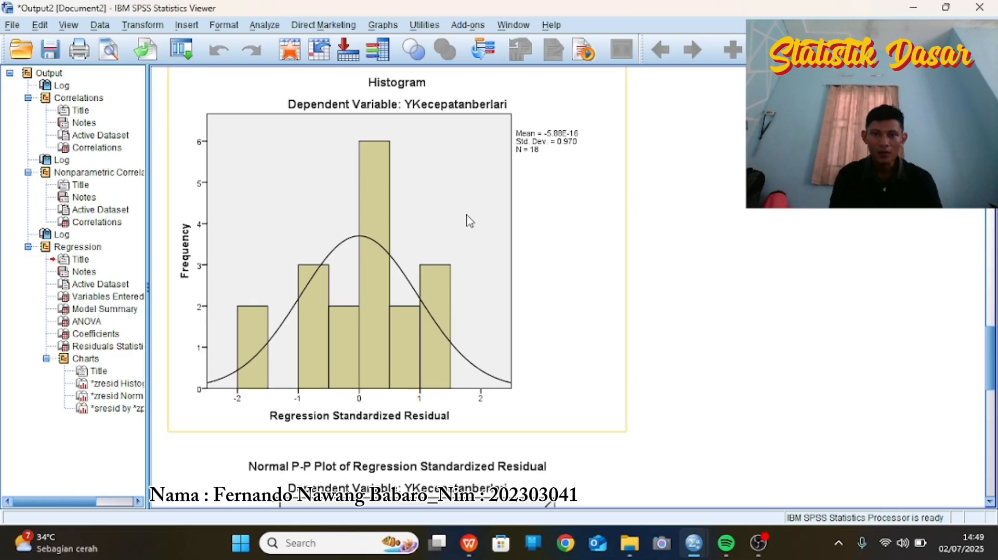
scroll(470, 217, "down", 3)
scroll(470, 218, "down", 20)
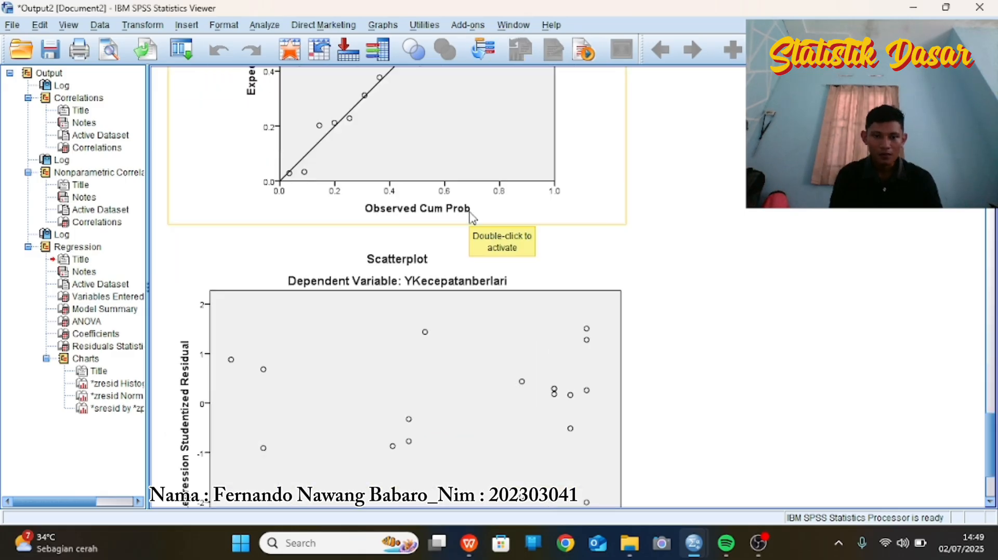
scroll(472, 217, "up", 20)
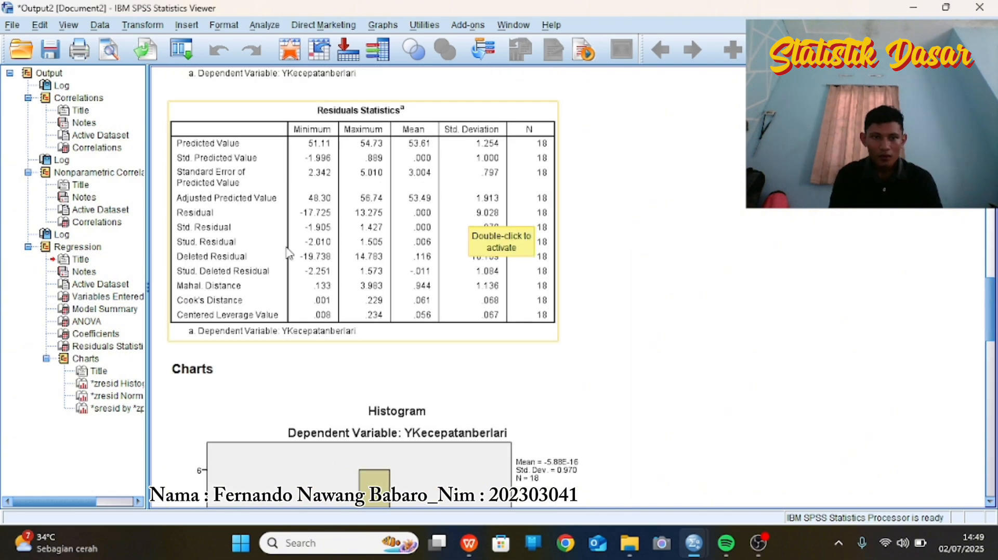
Step: Review the Coefficients, ANOVA, Model Summary and Variables Entered/Removed tables of the regression output once more
scroll(287, 252, "up", 10)
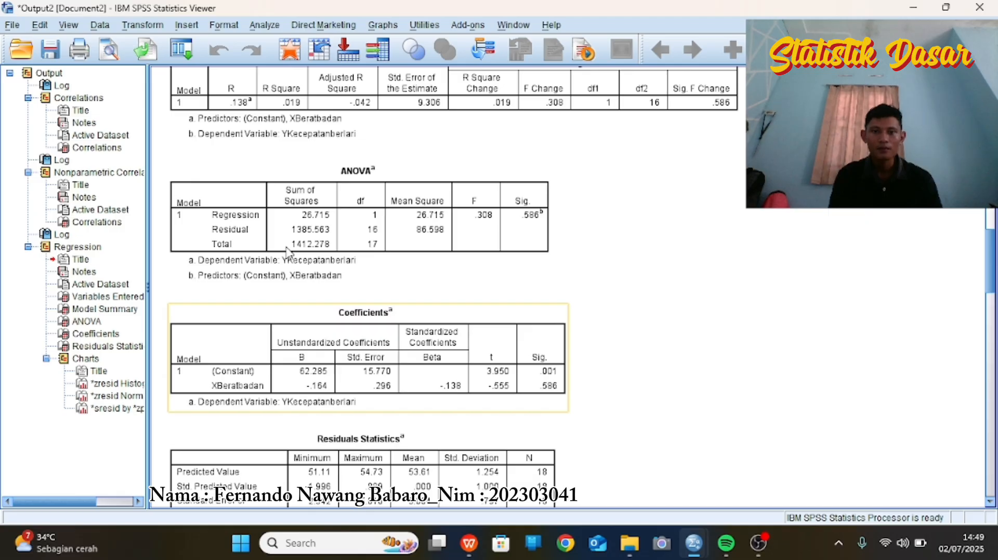
scroll(287, 252, "up", 5)
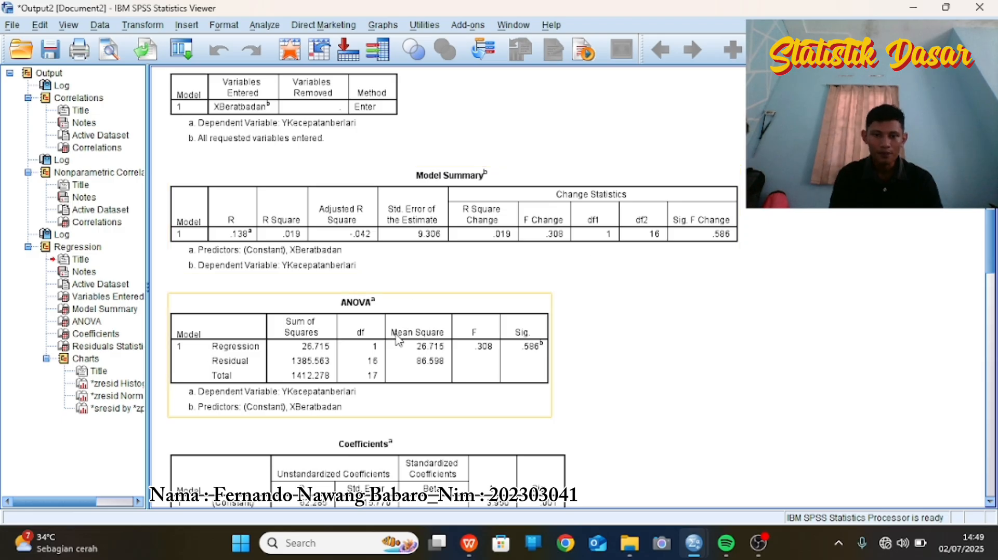
scroll(436, 359, "down", 3)
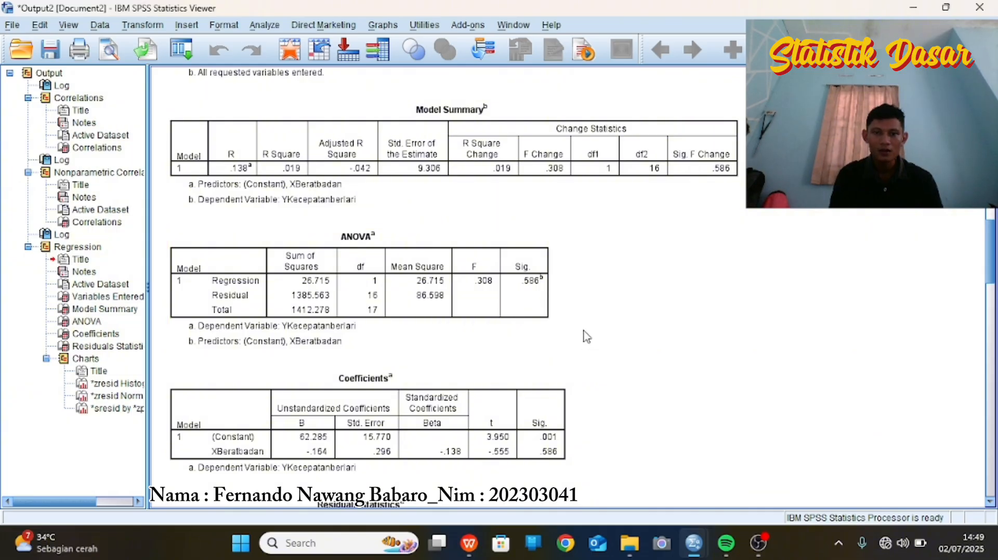
scroll(594, 323, "up", 3)
scroll(594, 324, "up", 6)
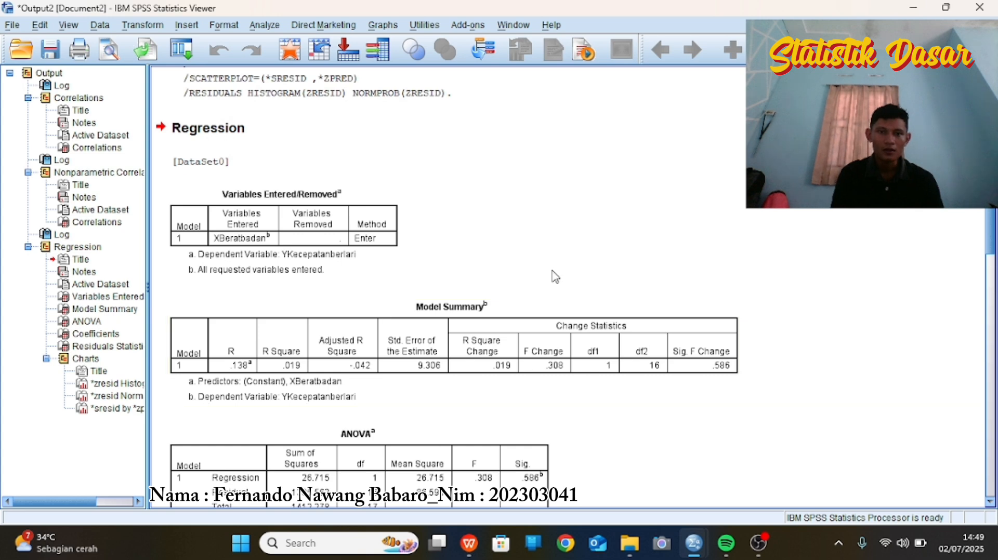
scroll(556, 277, "up", 3)
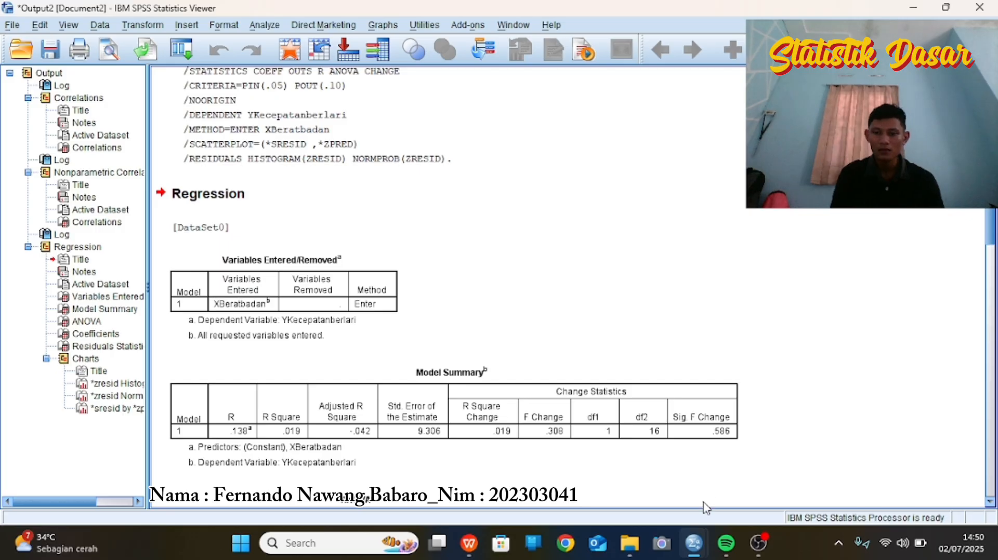
Step: Clear the variables XBeratbadan and YKecepatanberlari from the SPSS Data Editor, and check that the data sheet is empty
mouse_move(694, 544)
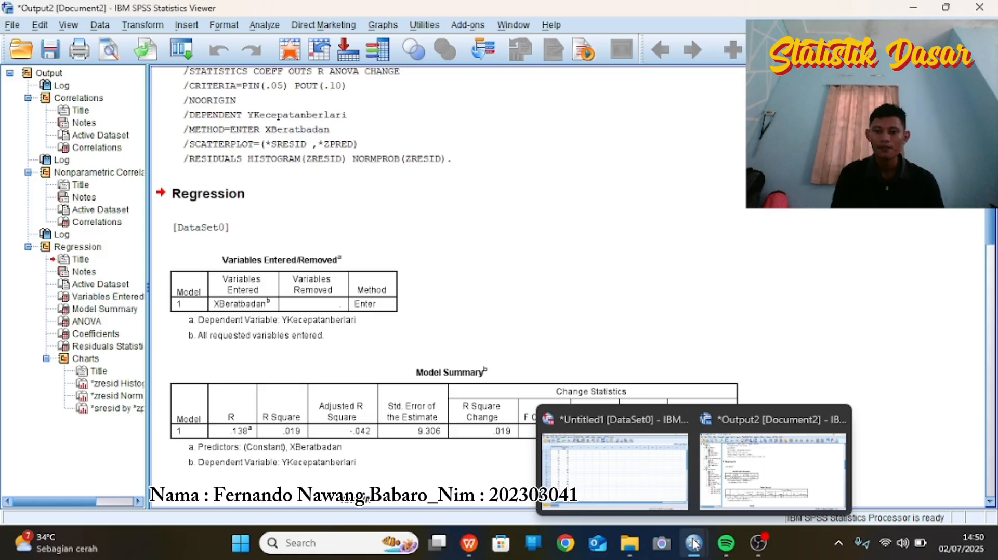
left_click(614, 470)
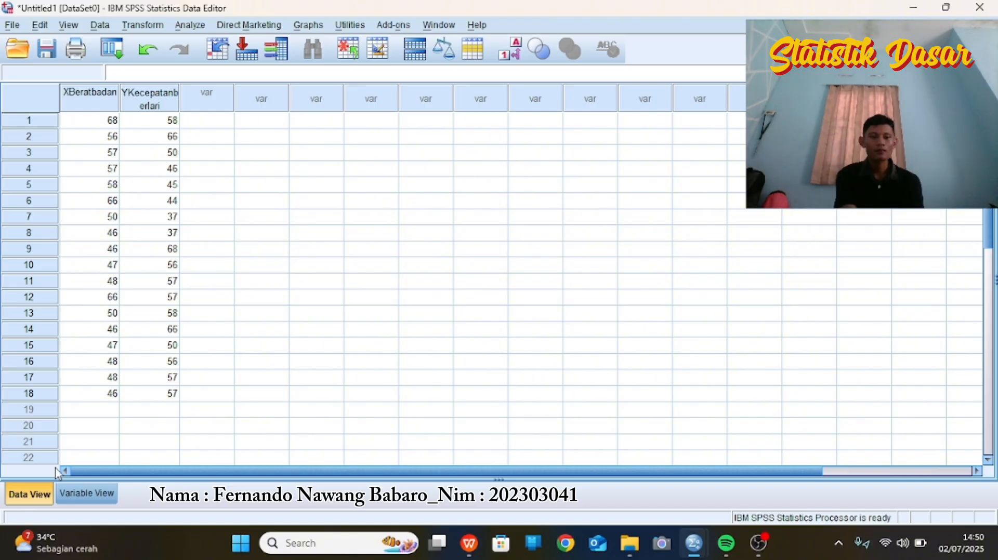
left_click(87, 493)
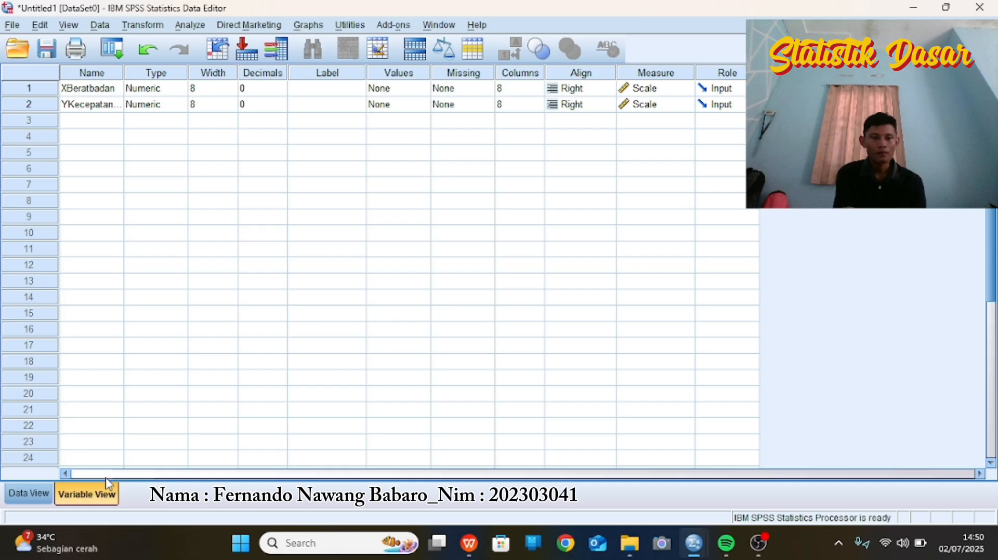
left_click_drag(27, 90, 26, 99)
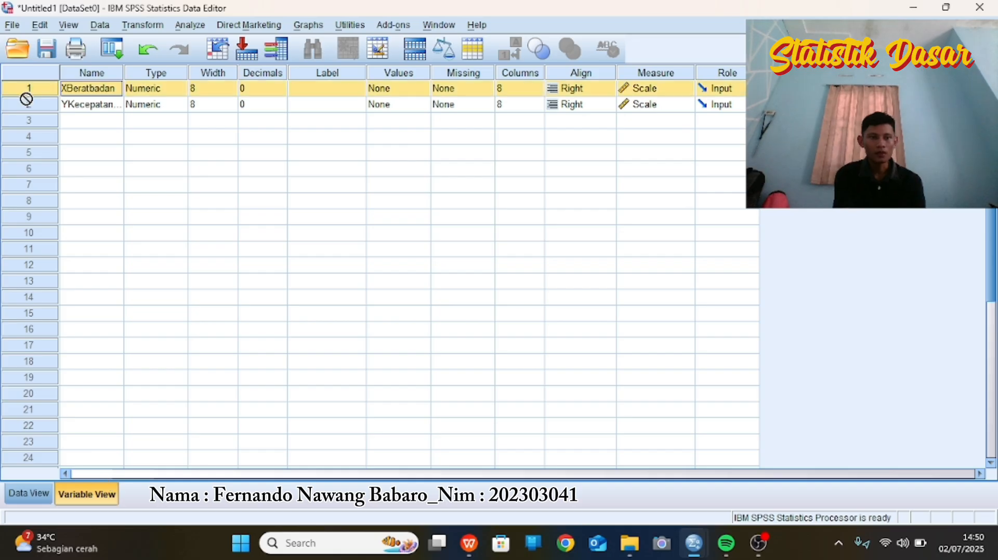
left_click(30, 105)
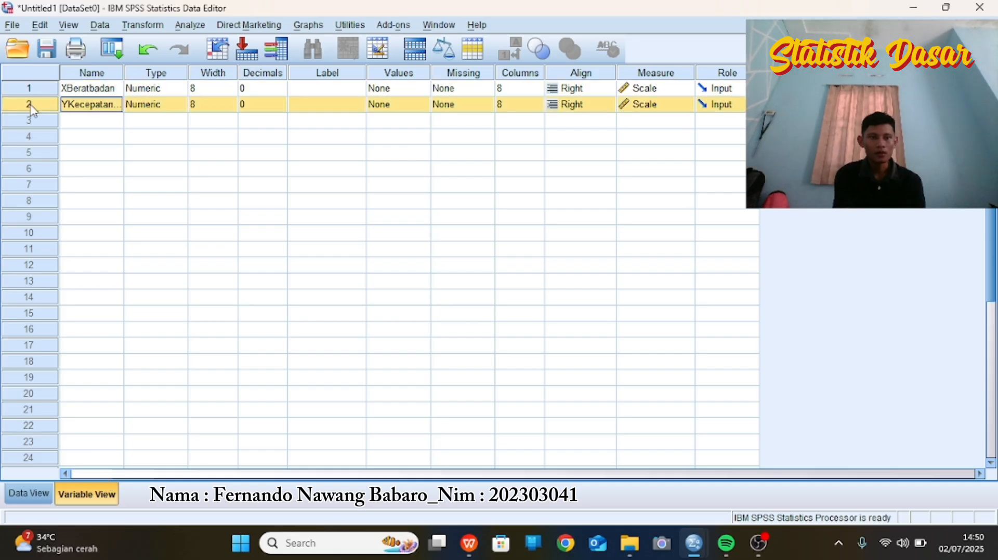
left_click_drag(31, 109, 31, 93)
right_click(32, 89)
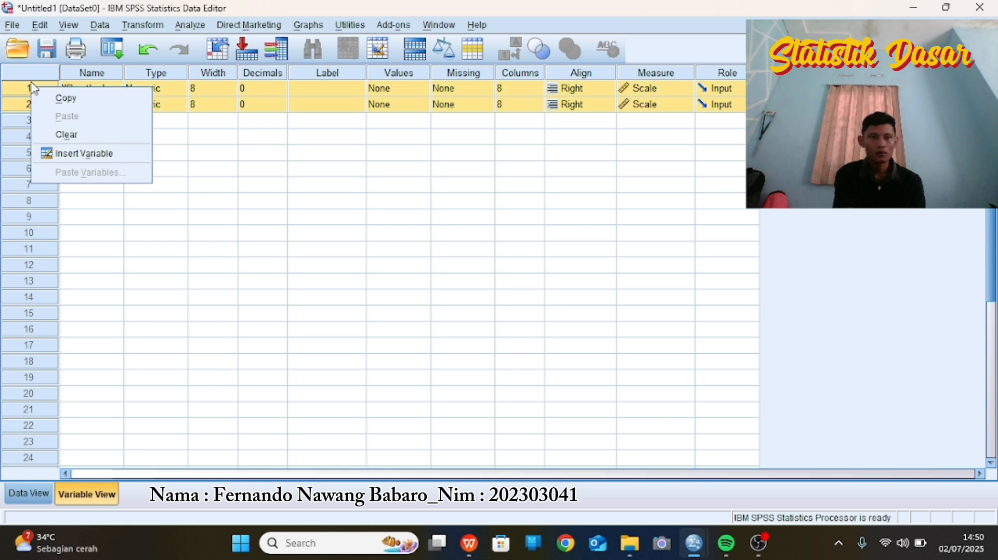
left_click(67, 135)
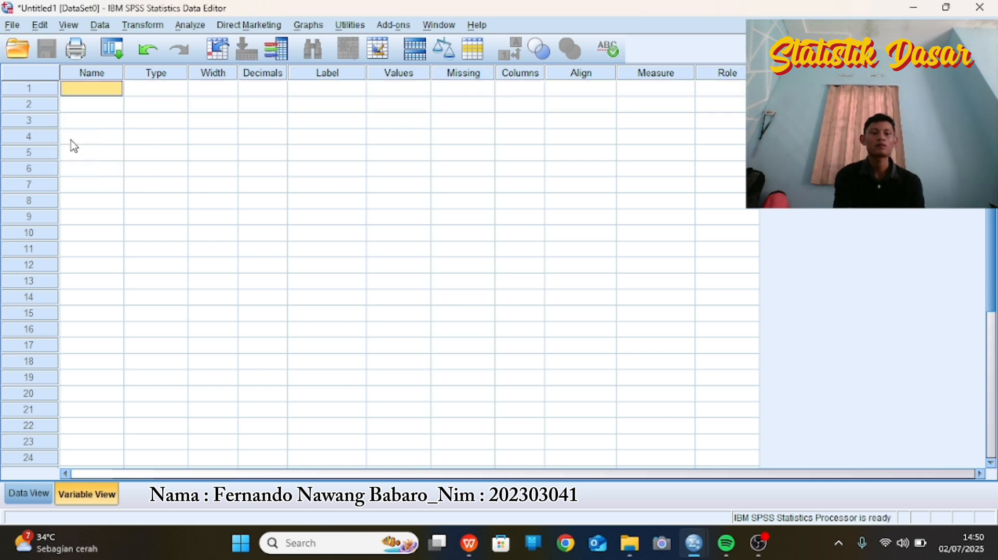
left_click(26, 494)
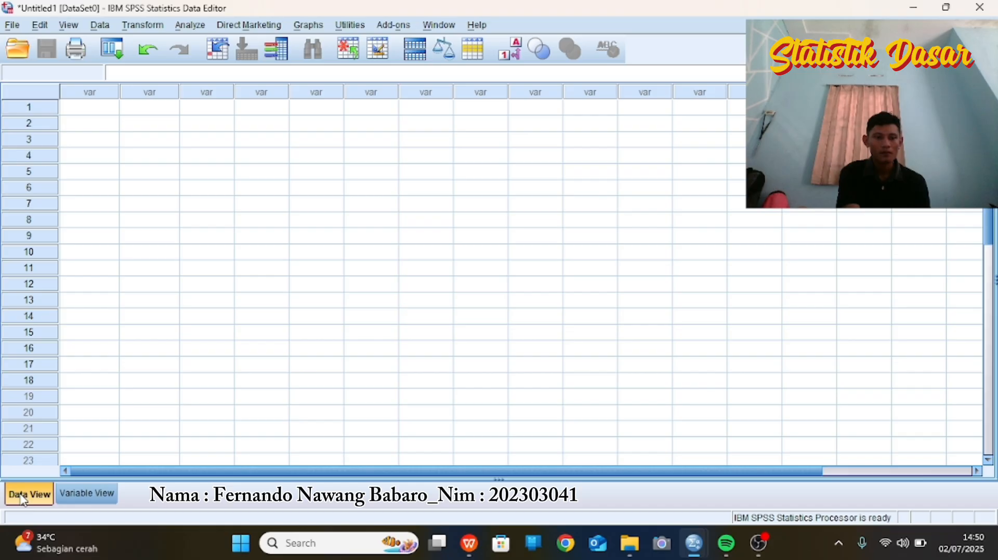
left_click(73, 500)
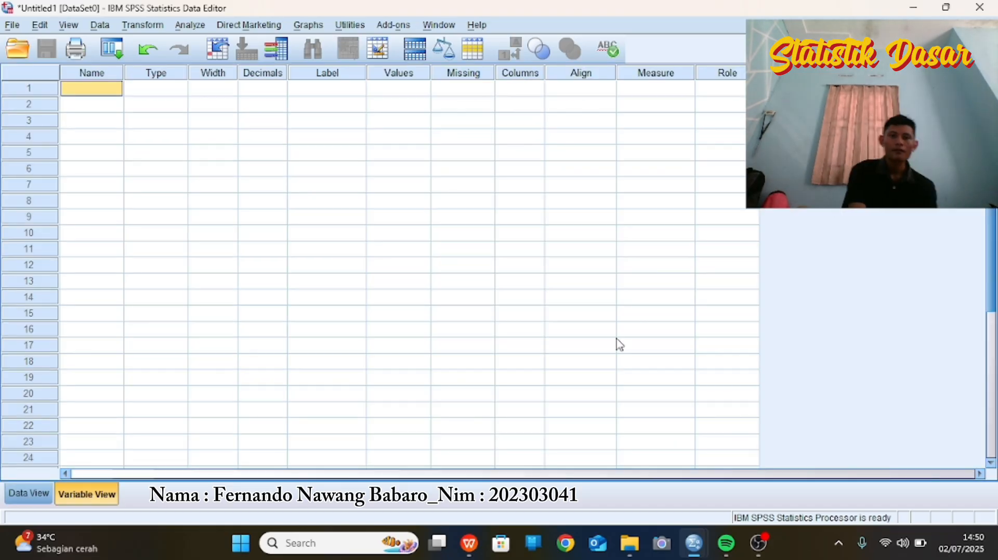
Step: Switch to the SOAL UAS STATISTIK PJKR workbook and examine the purple data columns for Analisis Regresi Berganda
mouse_move(469, 550)
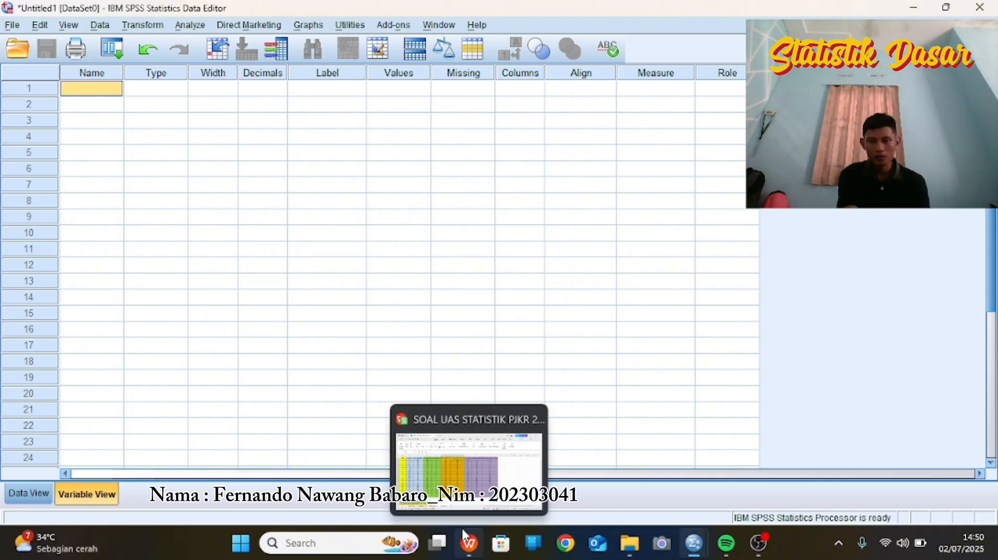
left_click(446, 481)
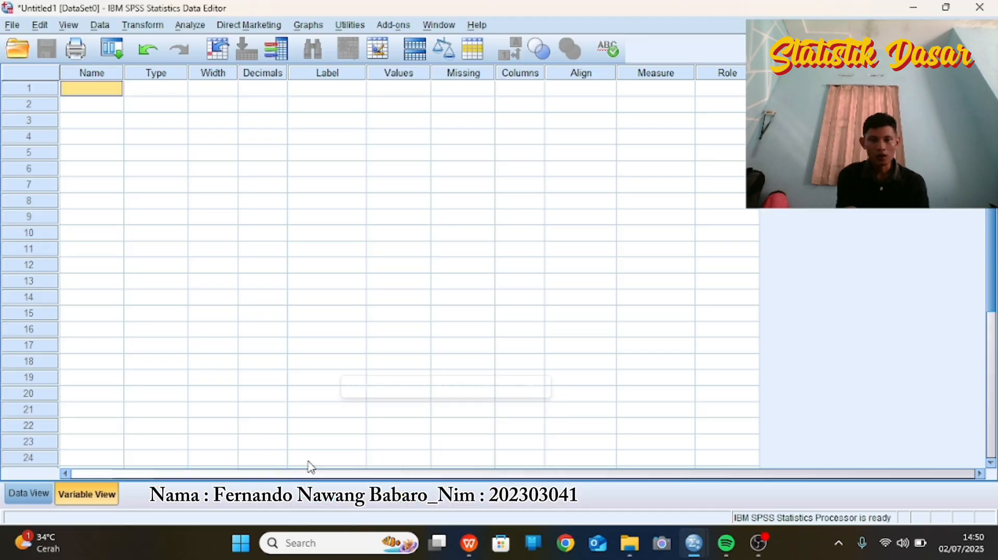
mouse_move(469, 544)
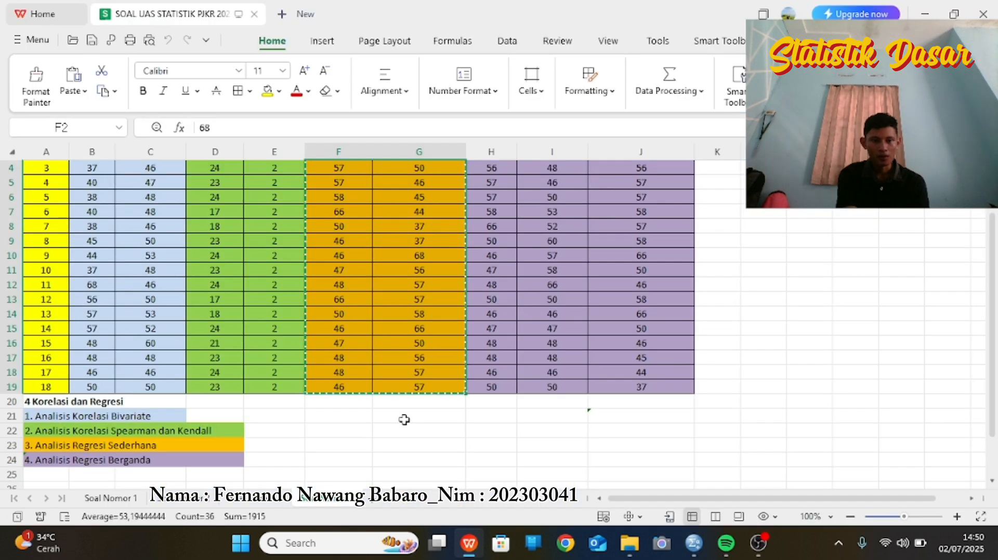
scroll(404, 419, "up", 1)
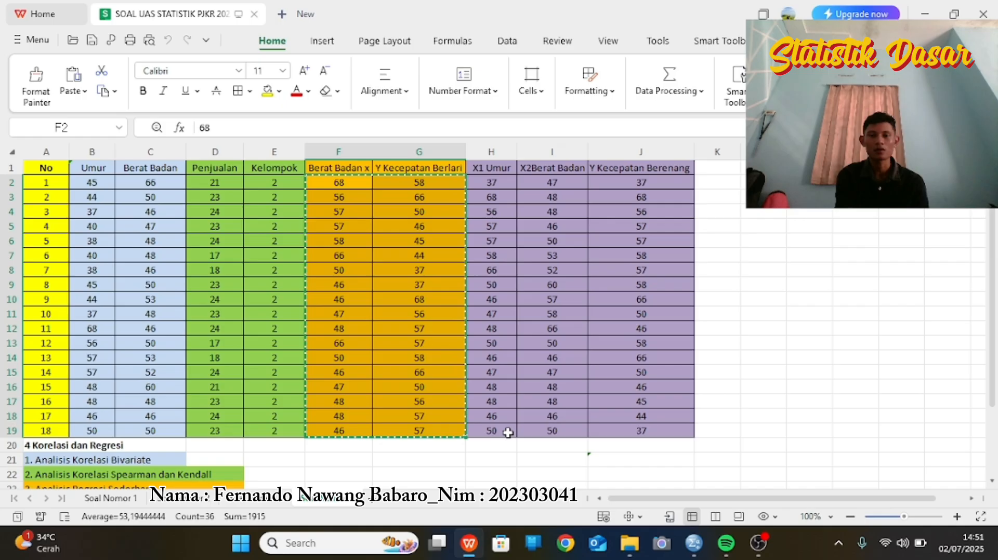
Step: Return to the SPSS Data Editor and define the first variable with the name X1Umur
left_click(694, 546)
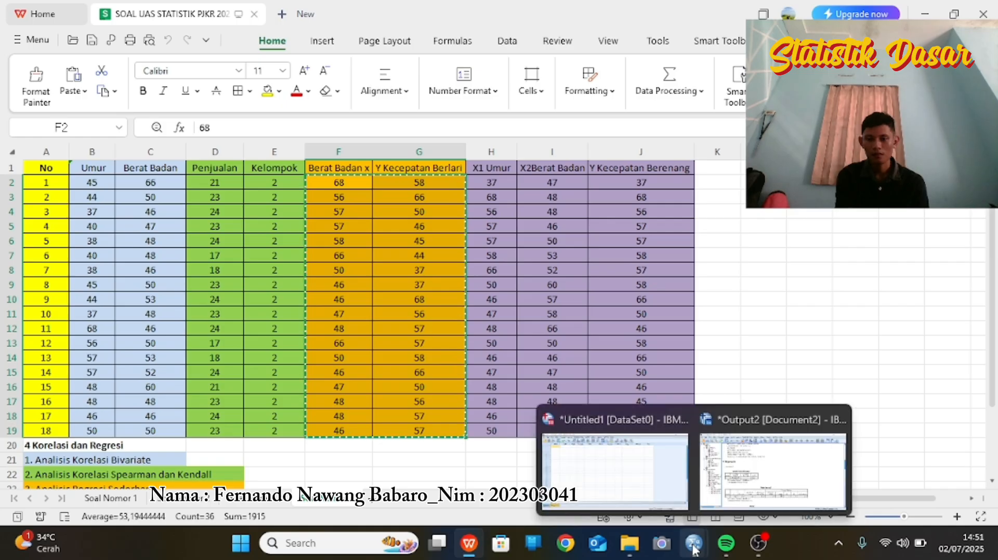
mouse_move(621, 496)
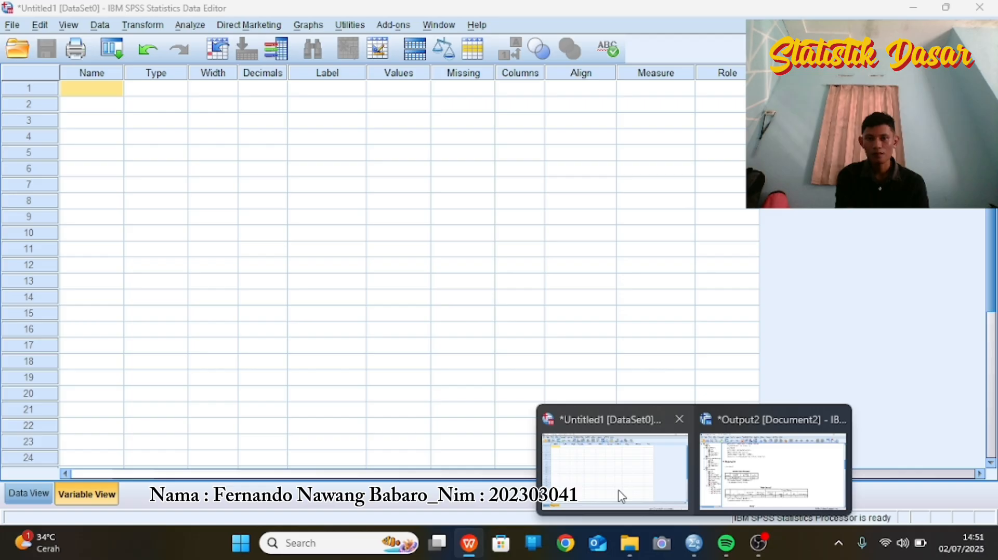
left_click(621, 496)
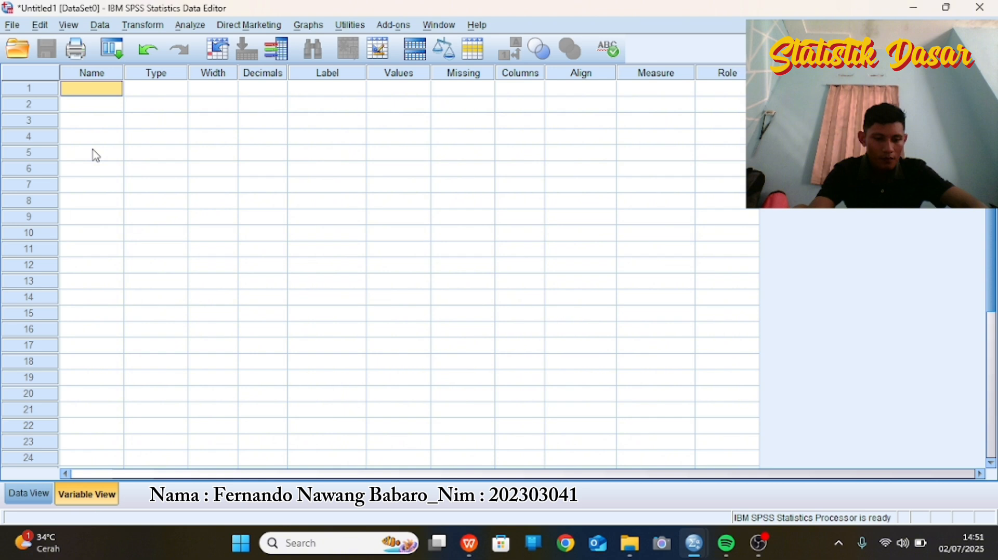
type("X")
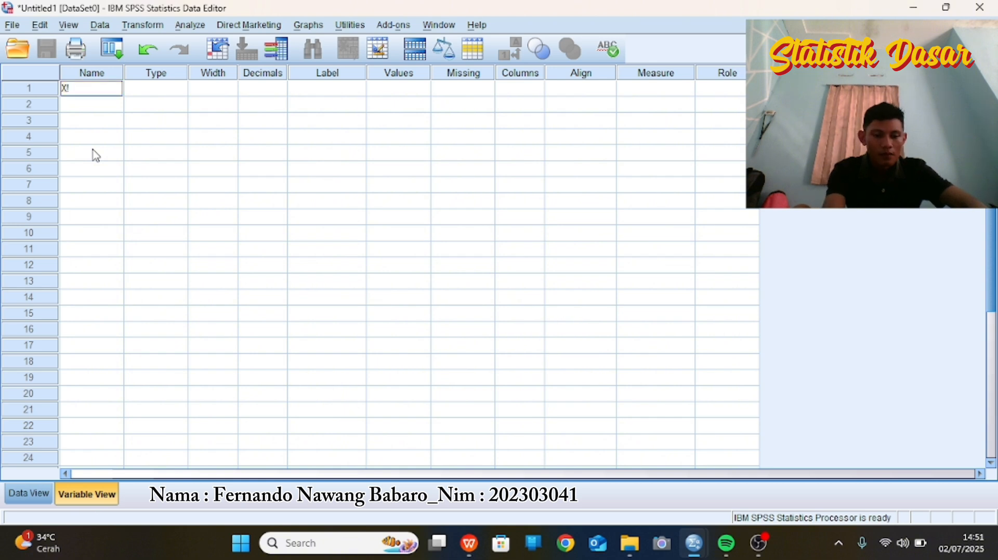
type("1")
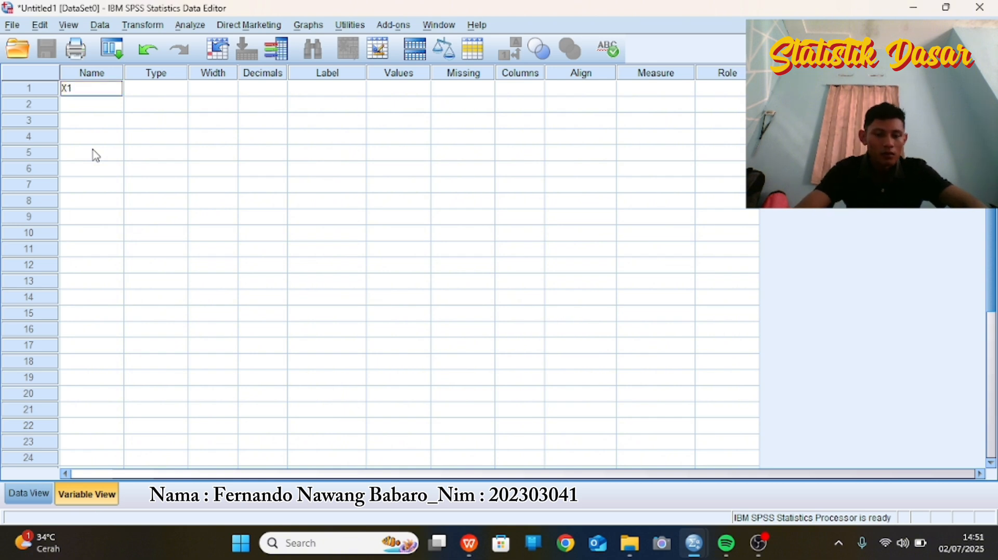
type("Umu")
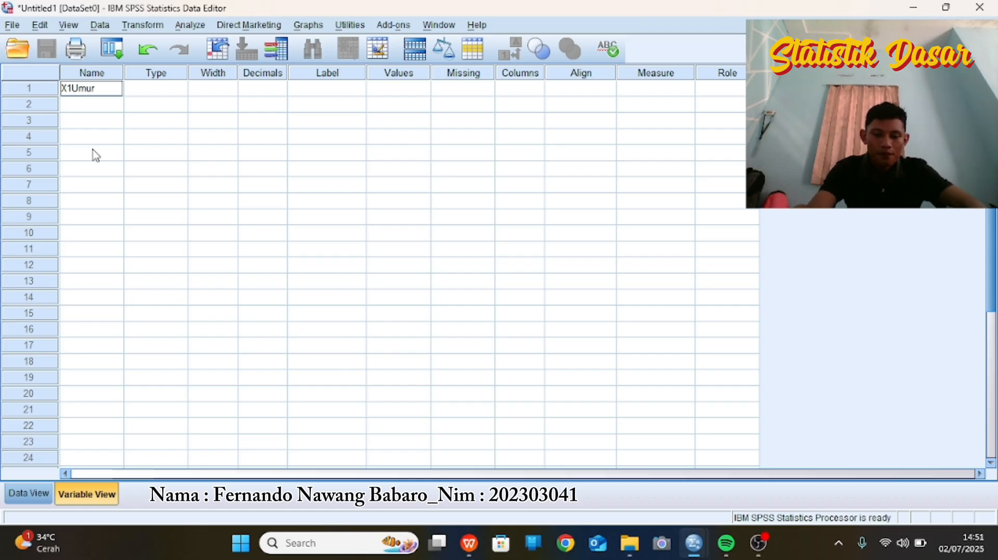
type("r")
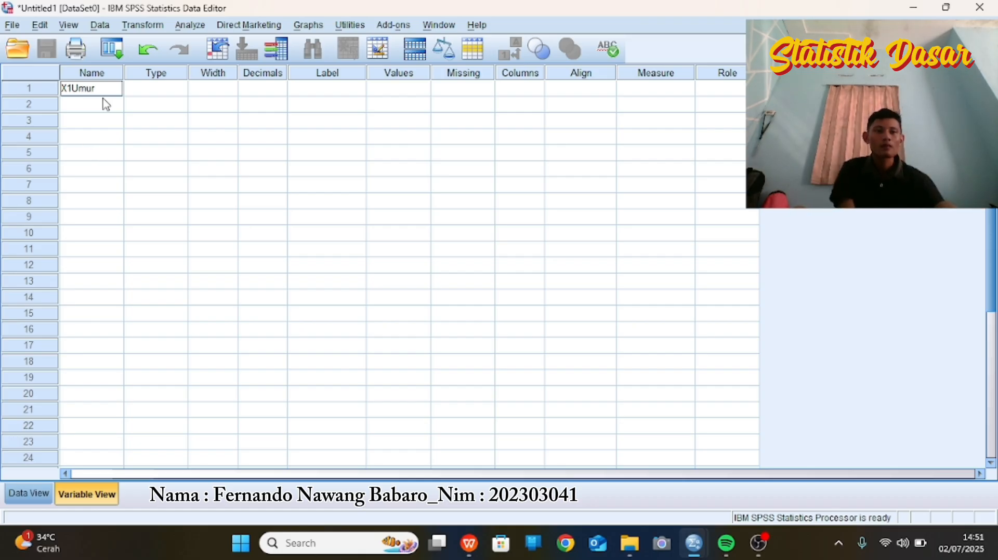
left_click(89, 107)
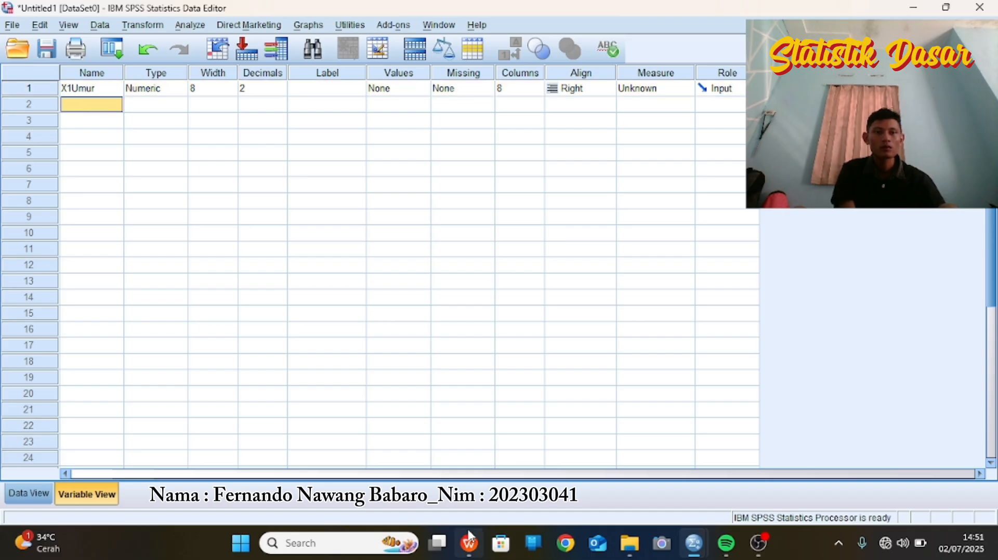
Step: Check the second predictor's heading in the exam workbook, and define the second SPSS variable with the name X2Beratbadan
mouse_move(469, 543)
left_click(459, 516)
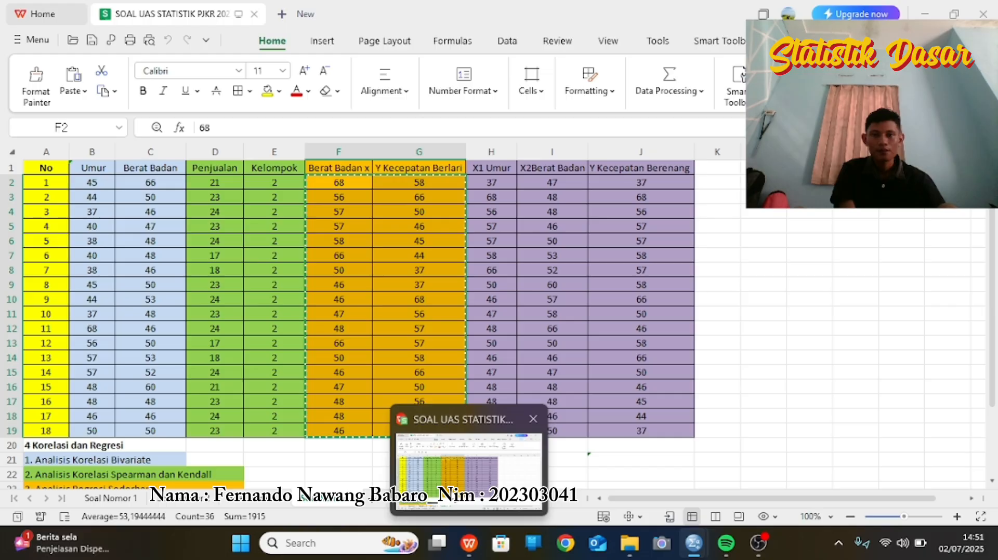
key("alt+Tab")
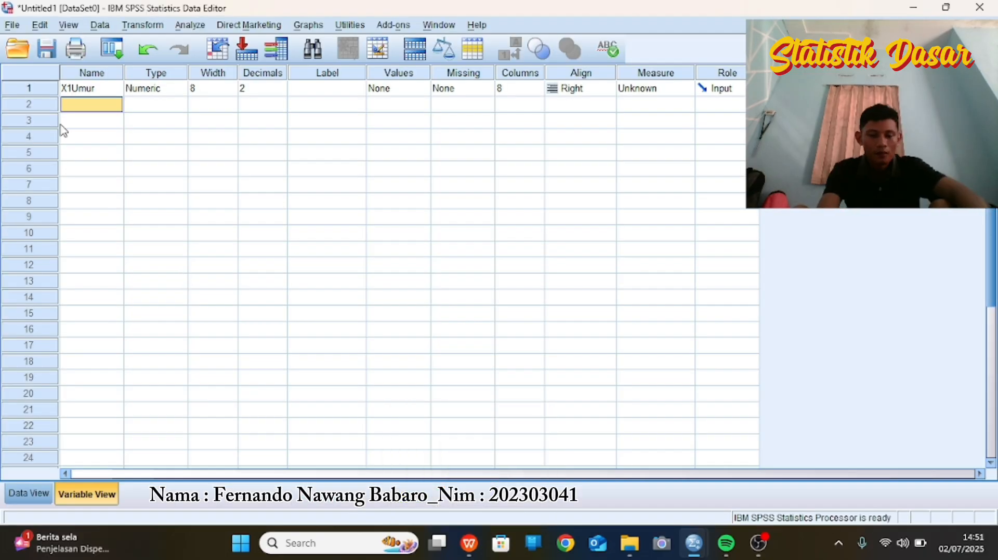
type("X")
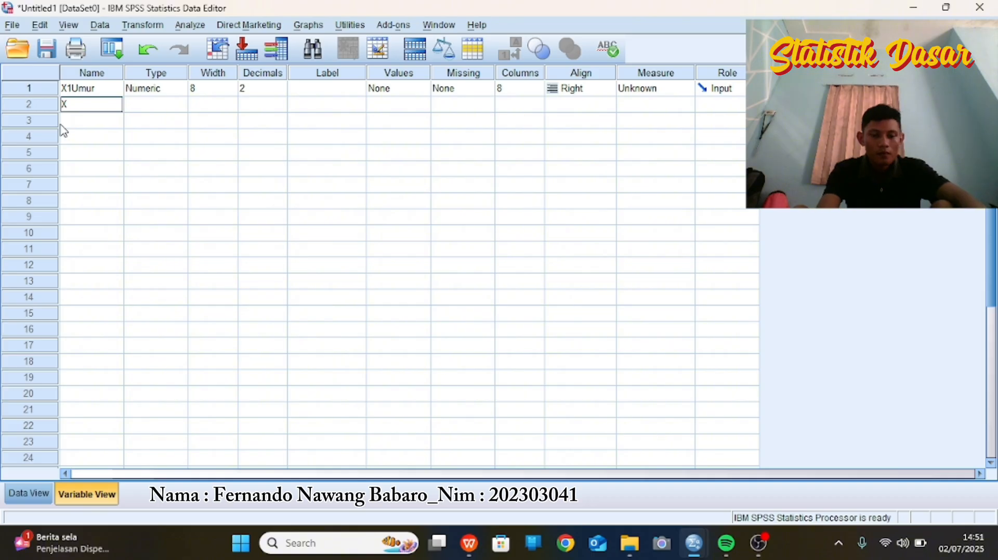
type("2")
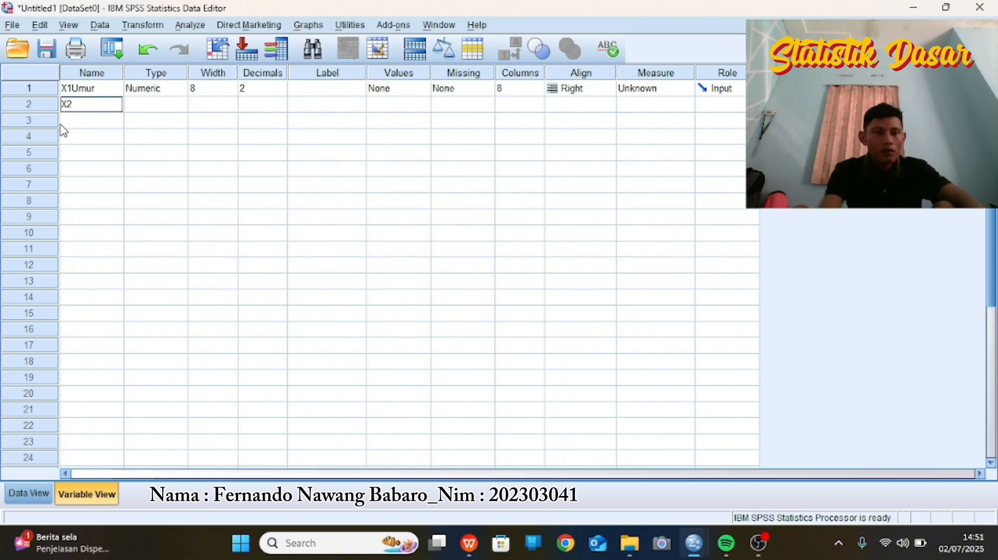
type("B")
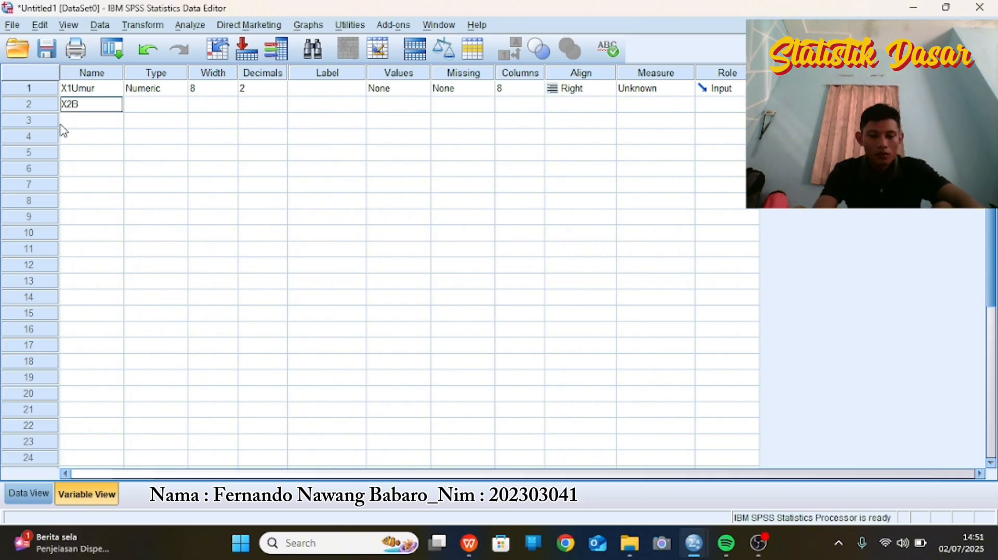
type("era")
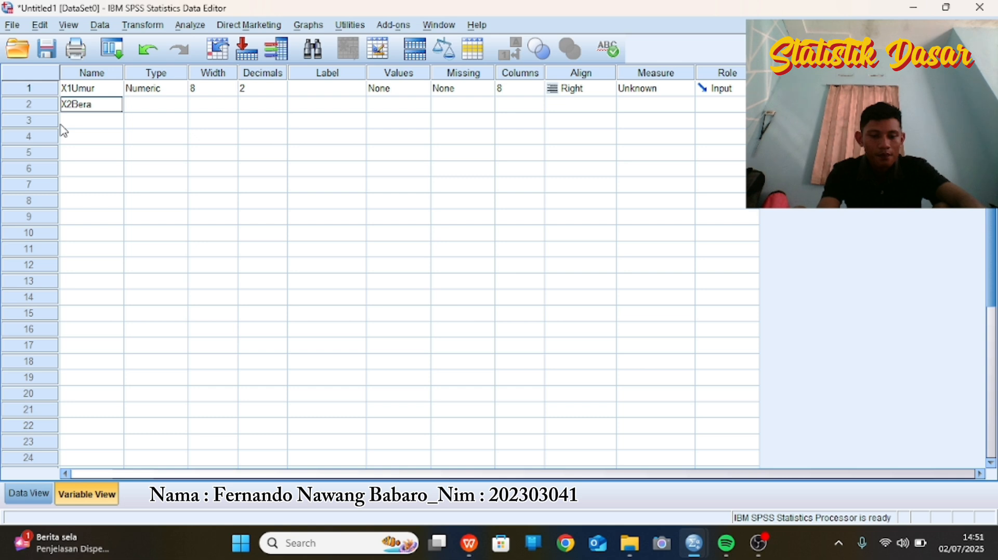
type("tba")
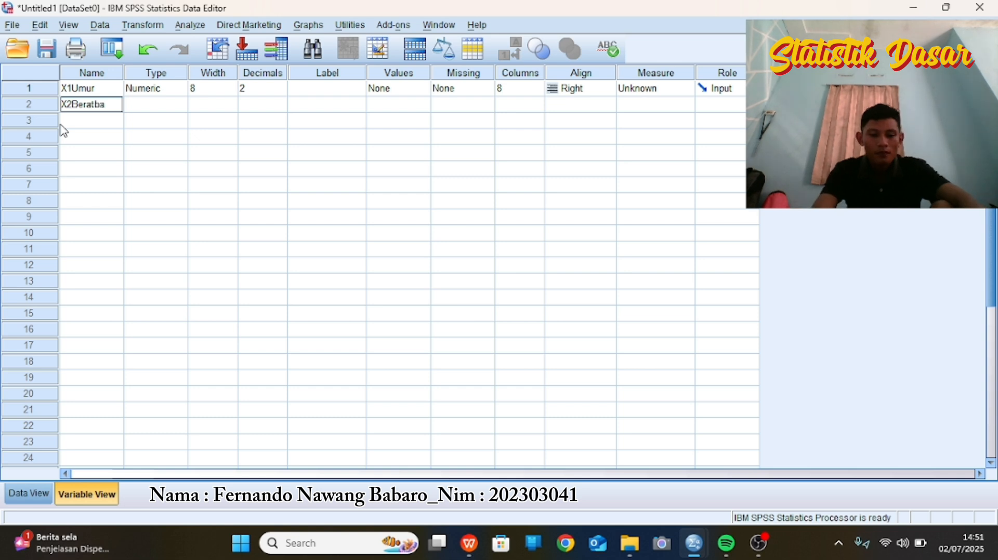
type("dan")
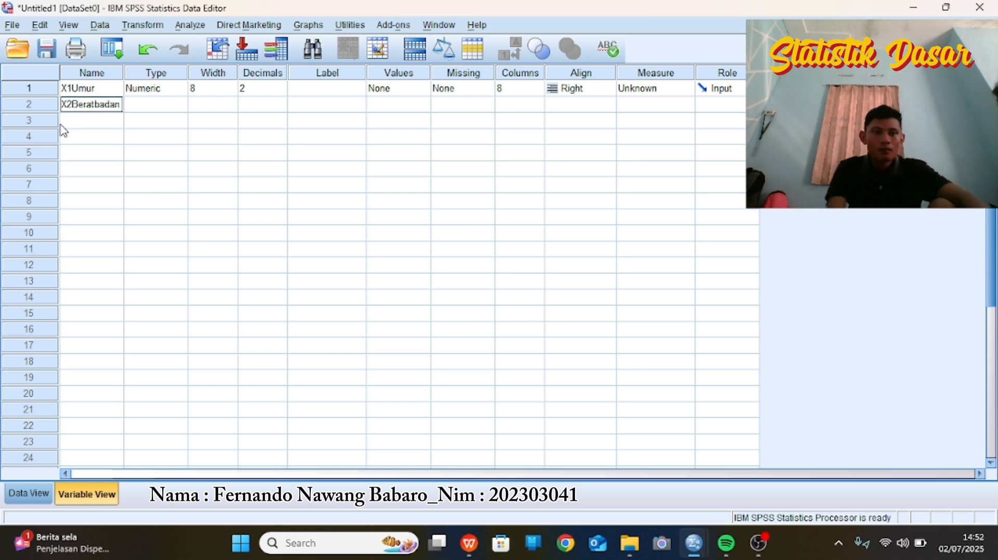
key("Return")
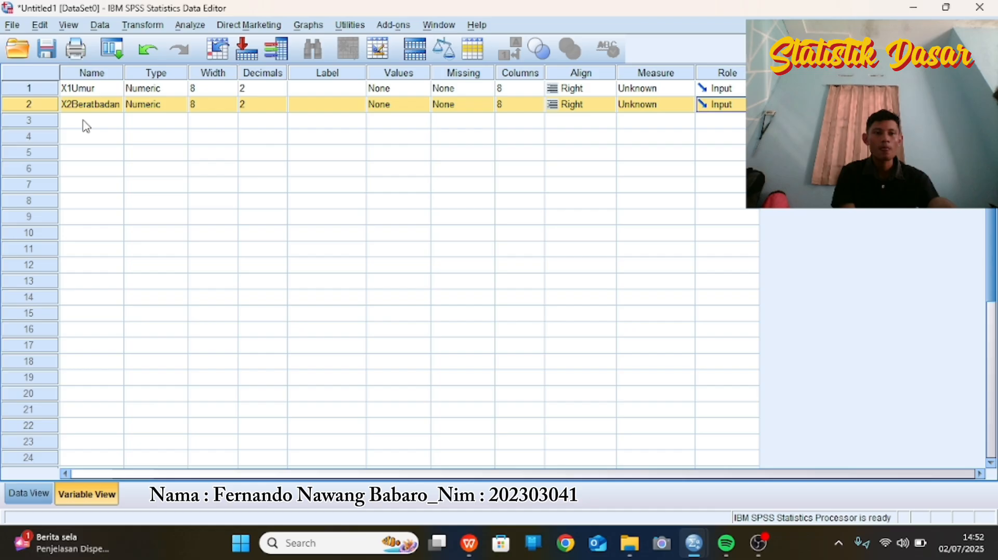
Step: Define the third variable with the name YKecepatanberlari
left_click(86, 121)
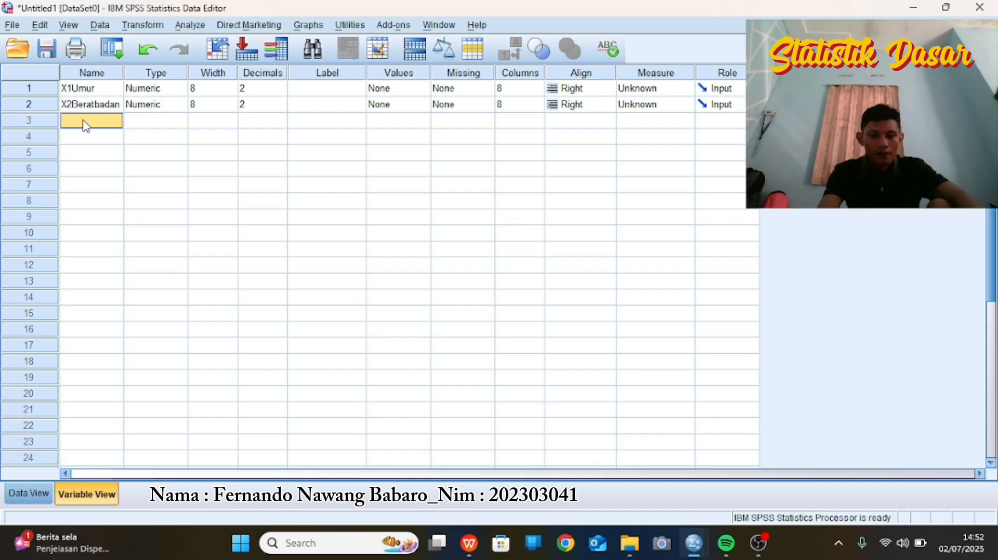
type("Y")
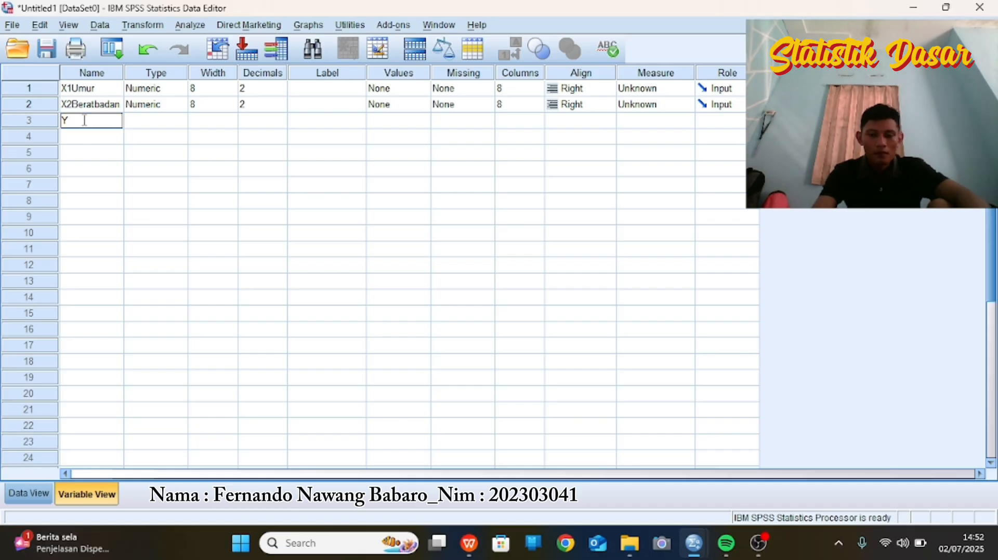
type("Ke")
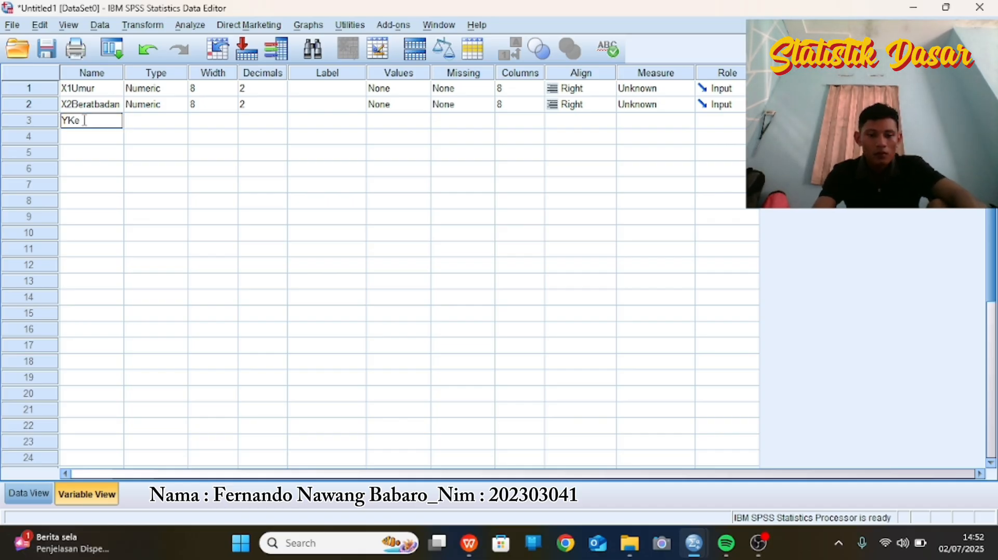
type("de")
type("patan")
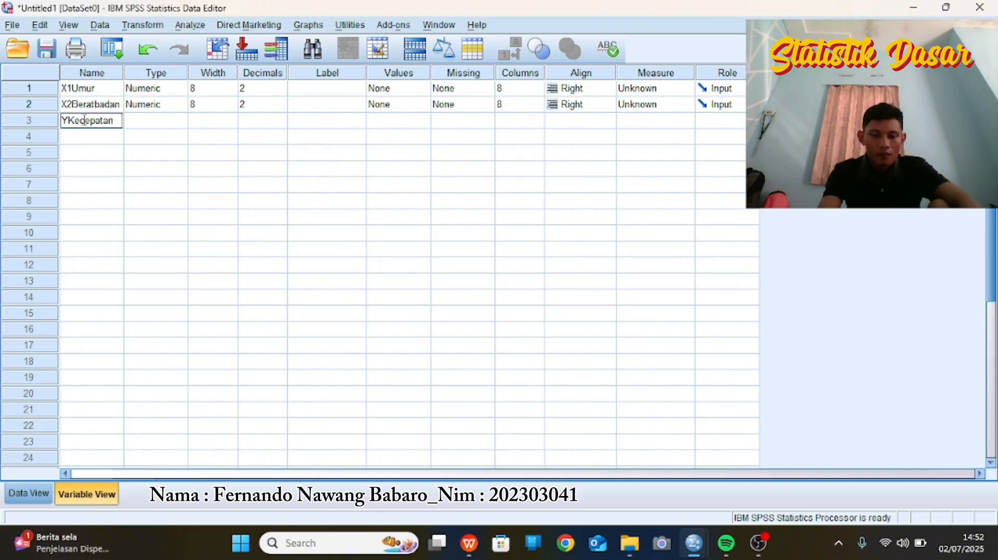
type("be")
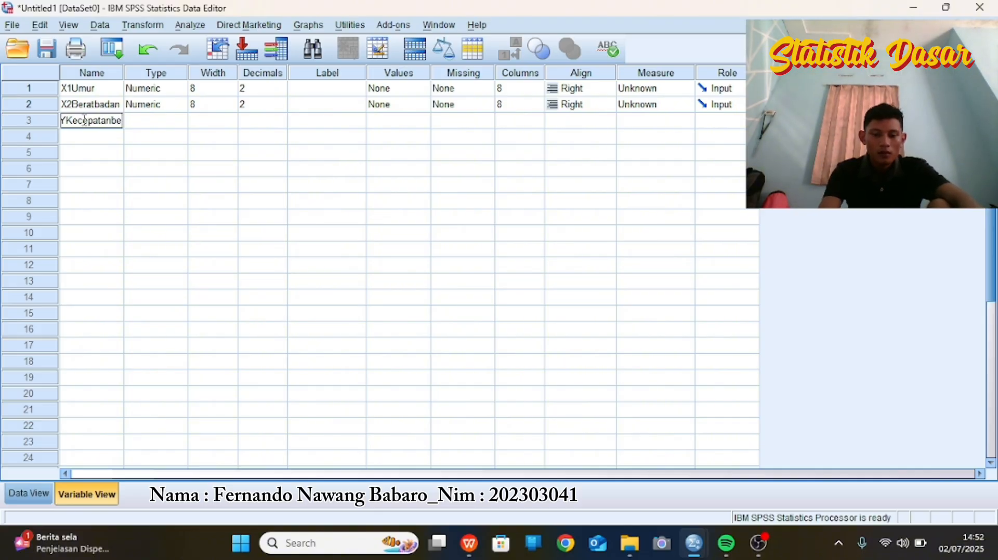
type("rlari")
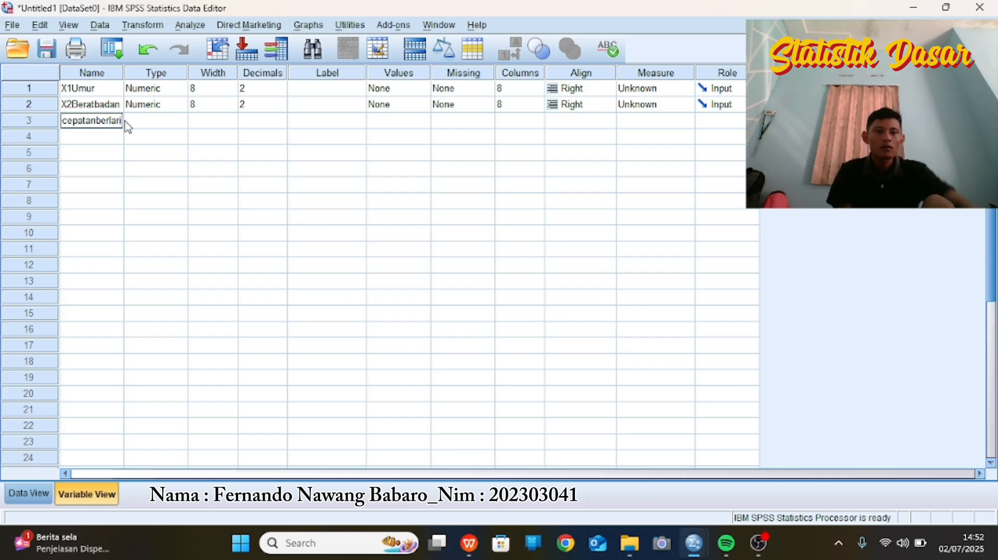
left_click(96, 137)
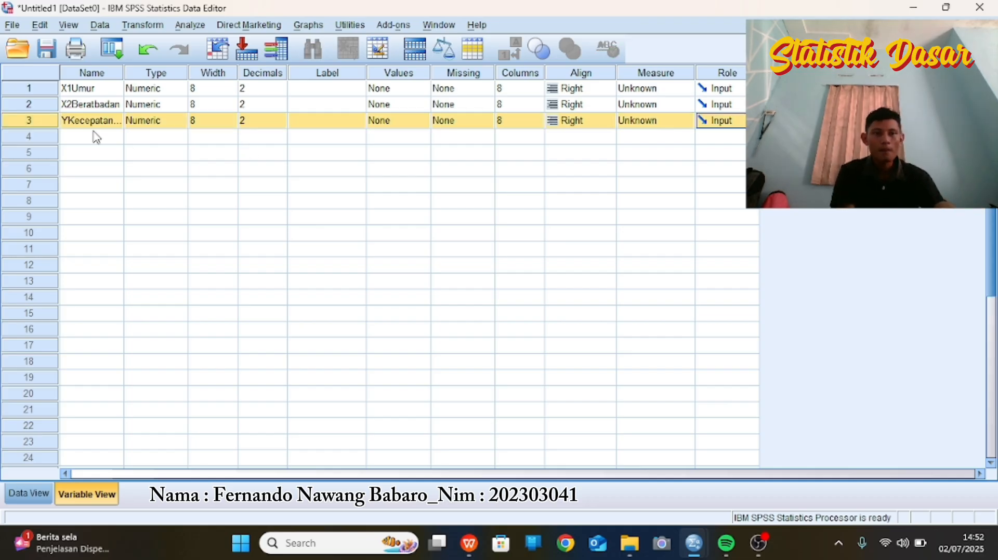
Step: Set the decimals of X1Umur, X2Beratbadan and YKecepatanberlari to 0
left_click(262, 90)
left_click(281, 95)
left_click(280, 94)
left_click(280, 104)
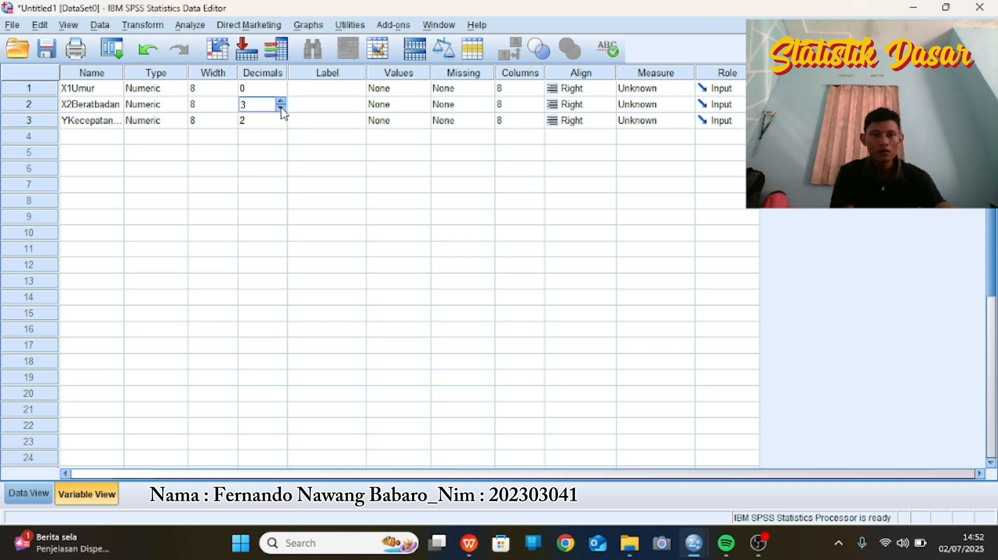
left_click(281, 107)
left_click(280, 107)
left_click(281, 108)
left_click(270, 122)
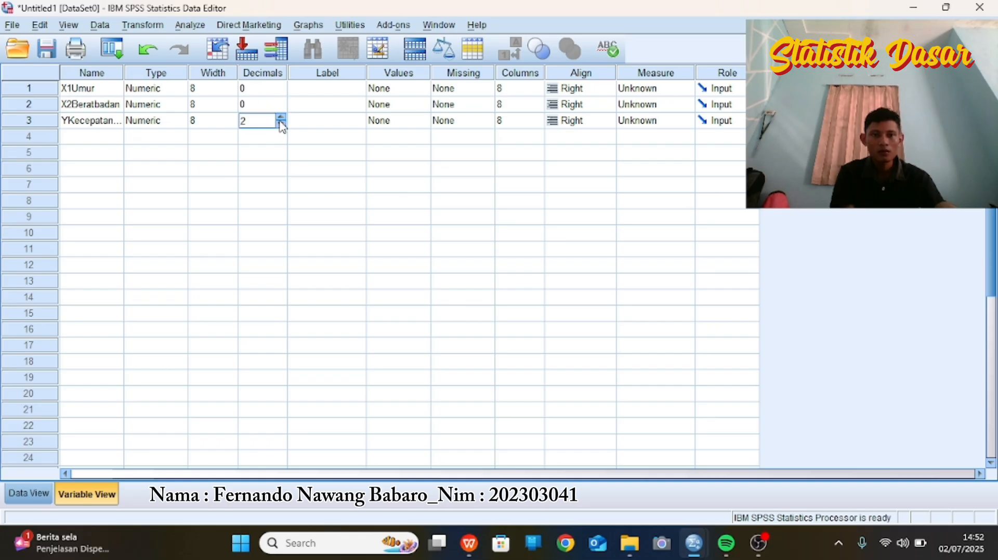
left_click(280, 124)
left_click(280, 124)
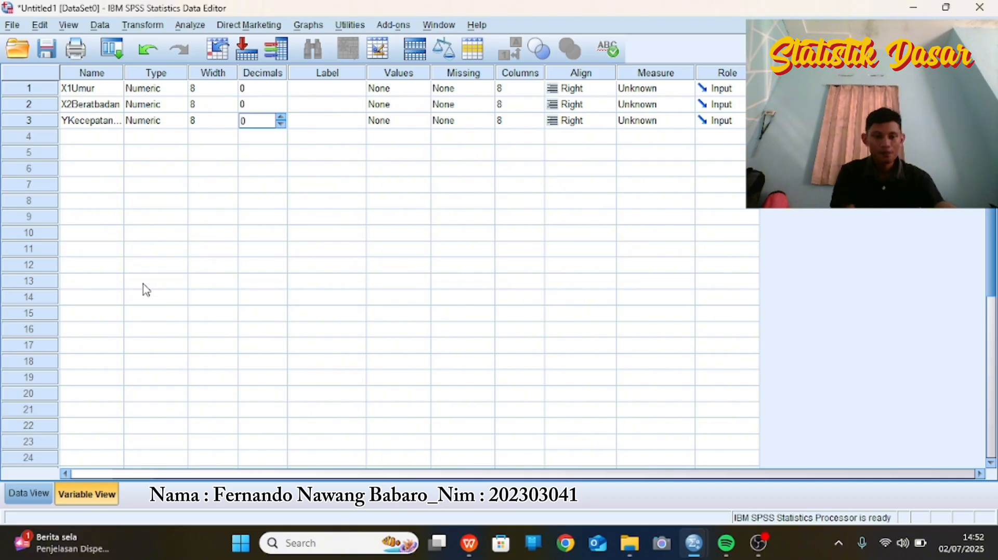
Step: Switch to the SOAL UAS STATISTIK PJKR workbook and copy the purple data values in H2:J19, without their headings
left_click(27, 495)
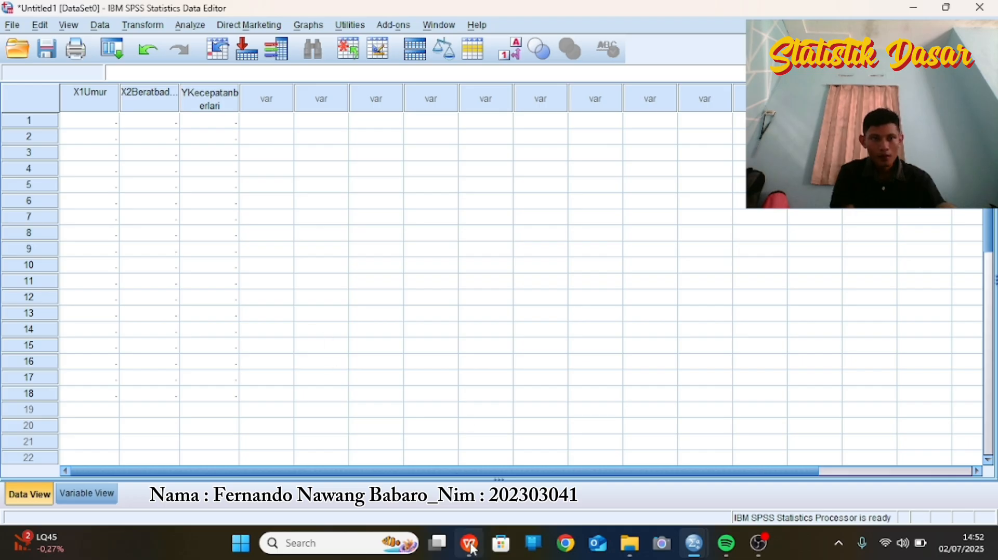
mouse_move(471, 548)
left_click(457, 478)
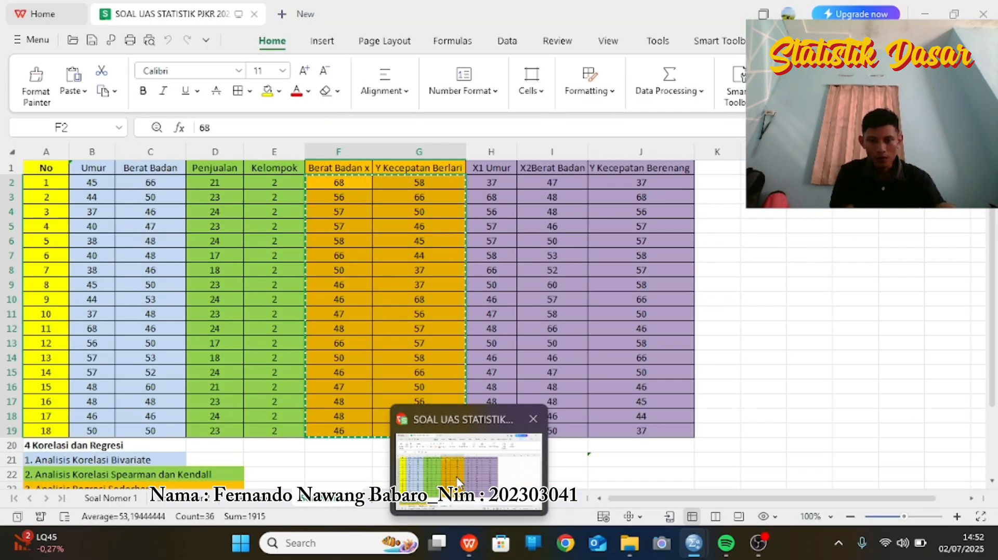
left_click(487, 180)
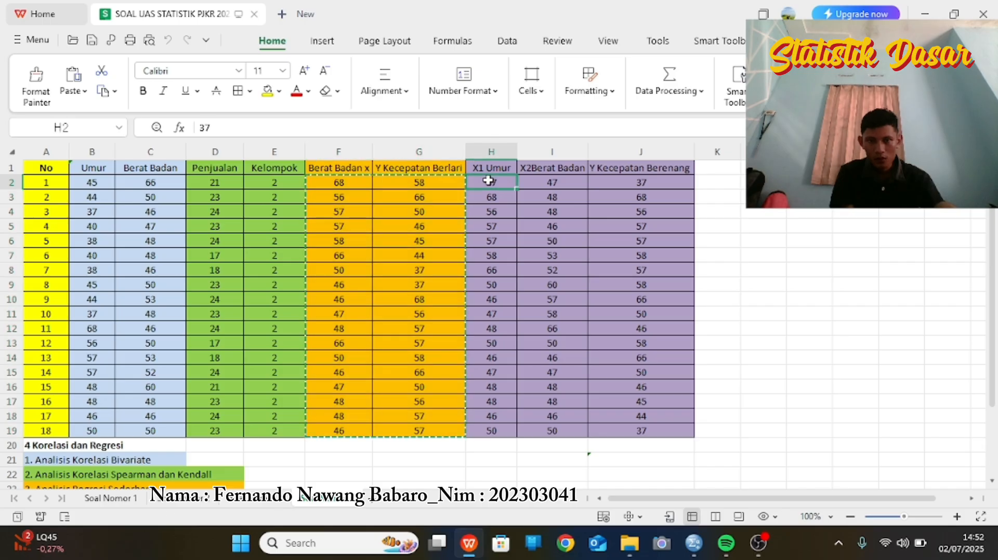
left_click_drag(488, 180, 632, 431)
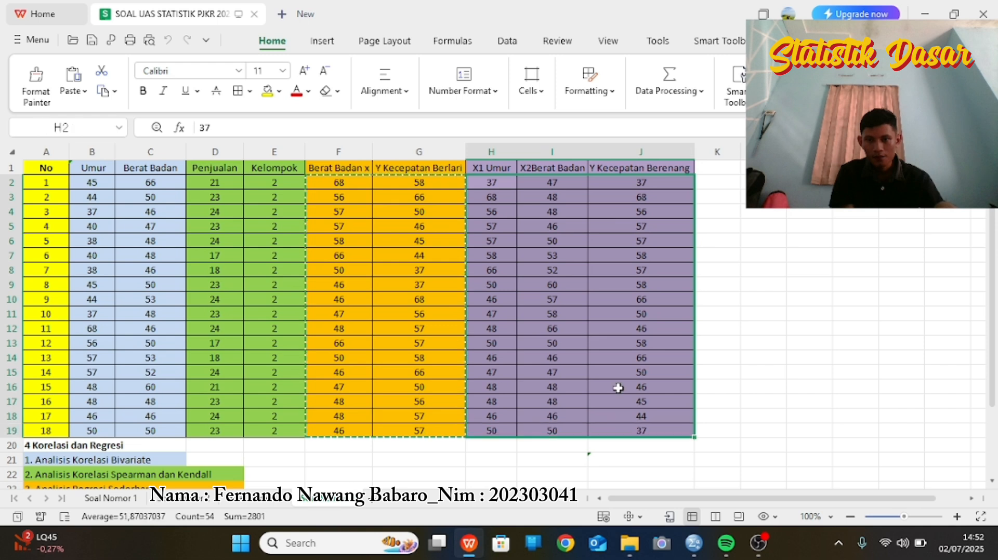
key("ctrl+c")
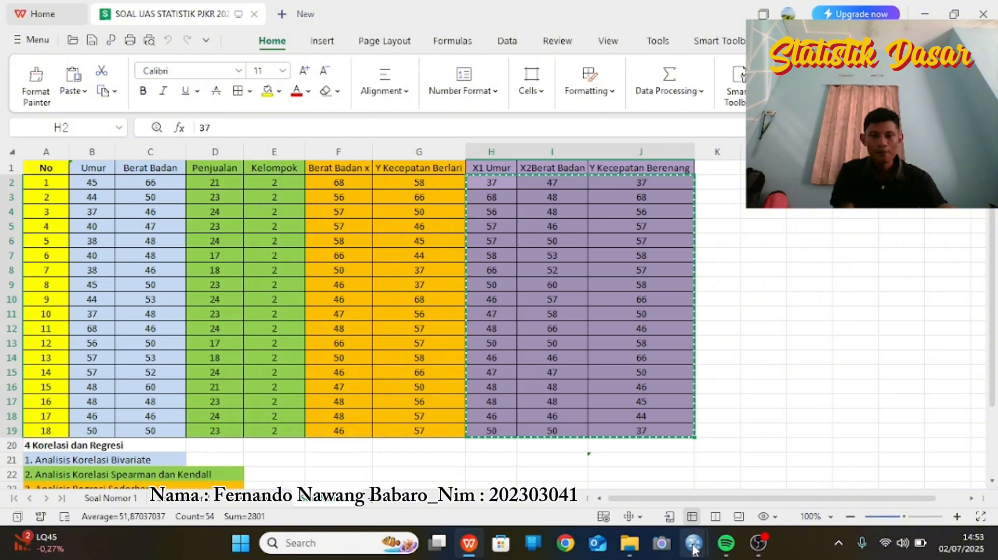
Step: Return to the SPSS Data Editor and paste the copied values into the data sheet, starting at the first case of X1Umur
mouse_move(693, 549)
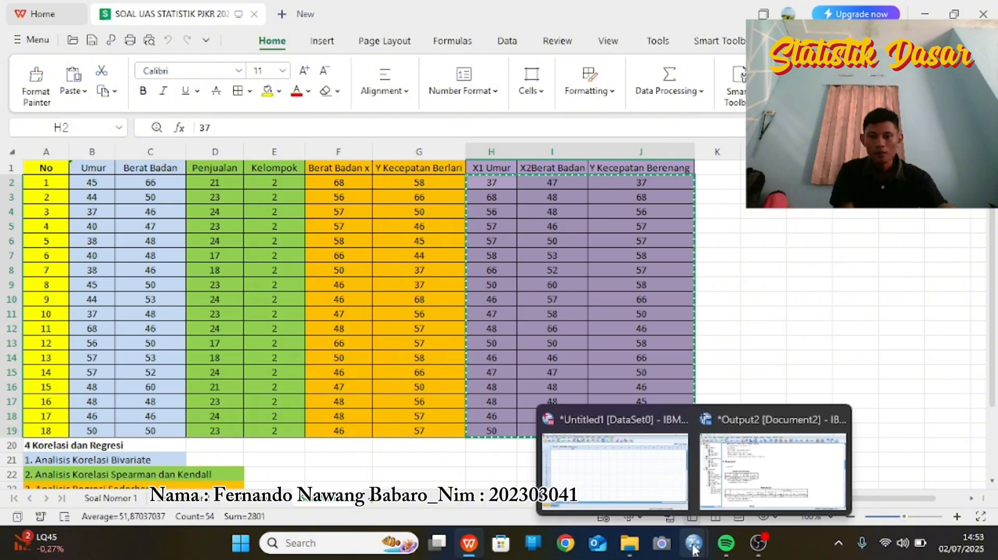
left_click(621, 478)
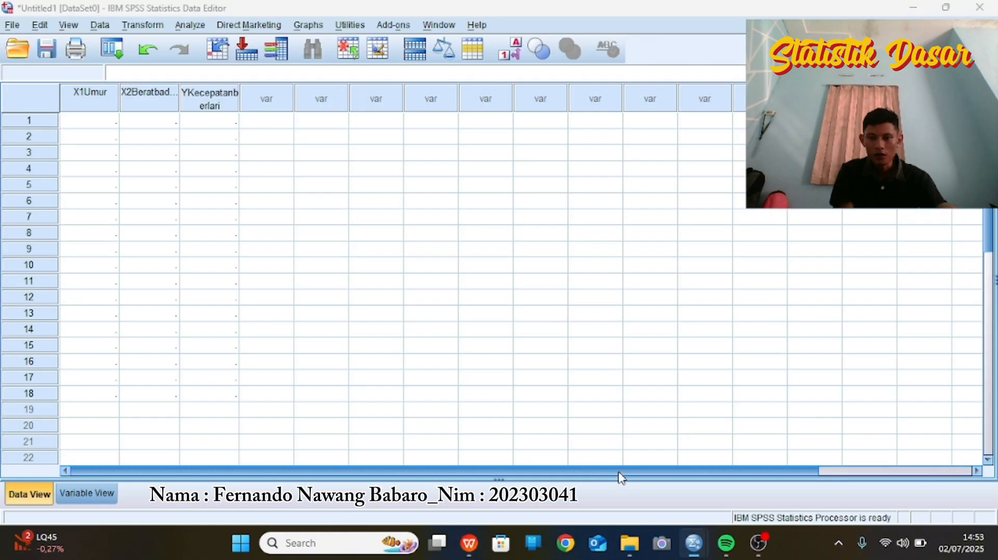
left_click(89, 119)
right_click(86, 115)
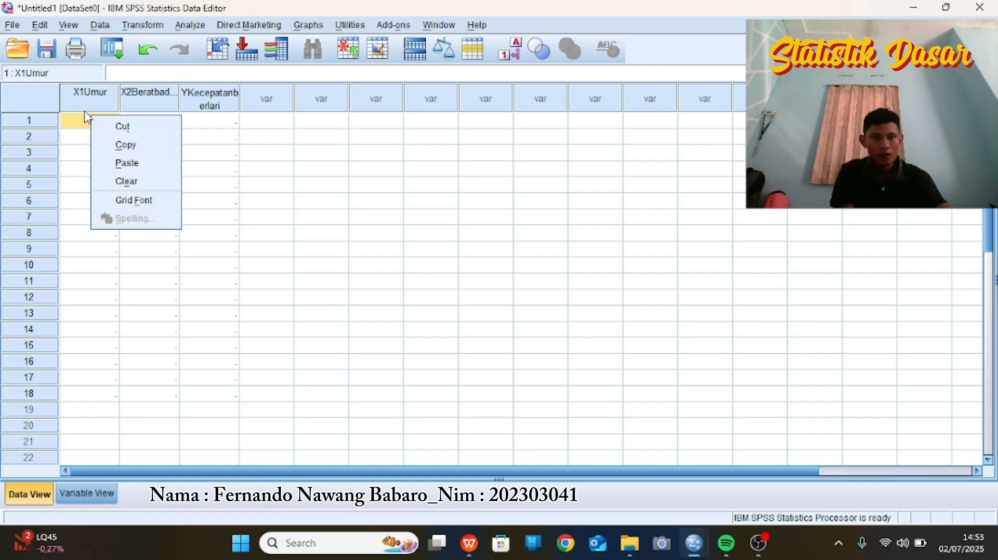
left_click(137, 162)
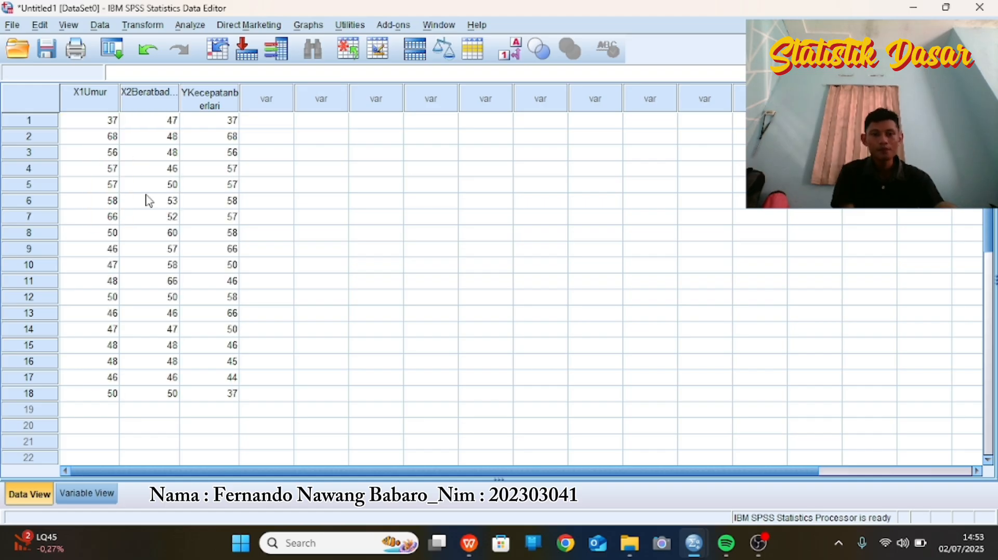
Step: Set up a Linear Regression with X1Umur and X2Beratbadan as independent variables and YKecepatanberlari as the dependent variable
left_click(91, 494)
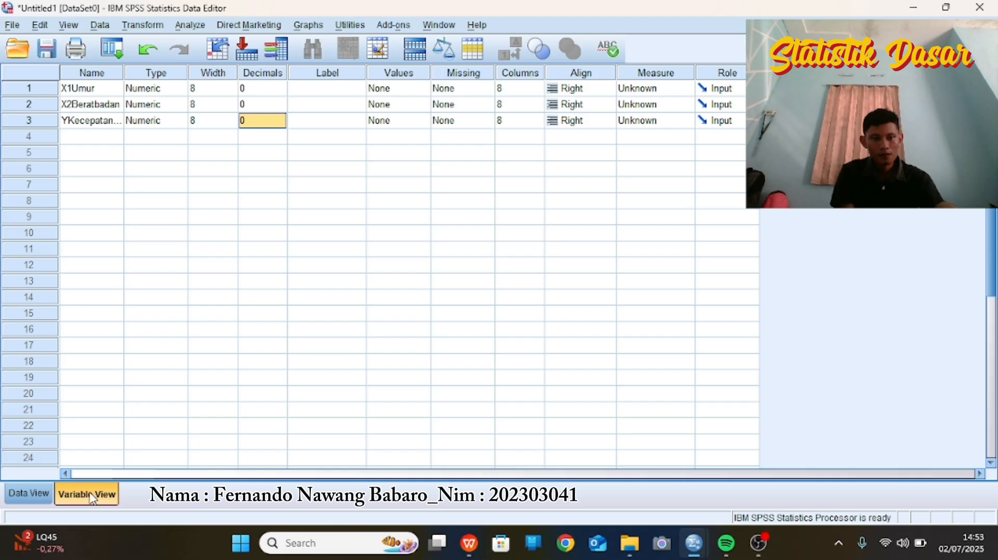
left_click(190, 26)
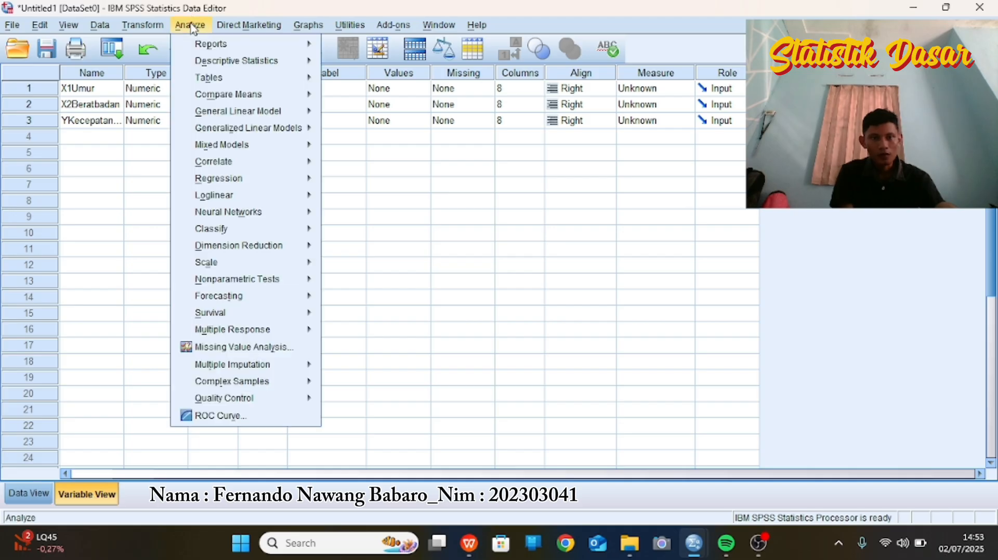
mouse_move(249, 183)
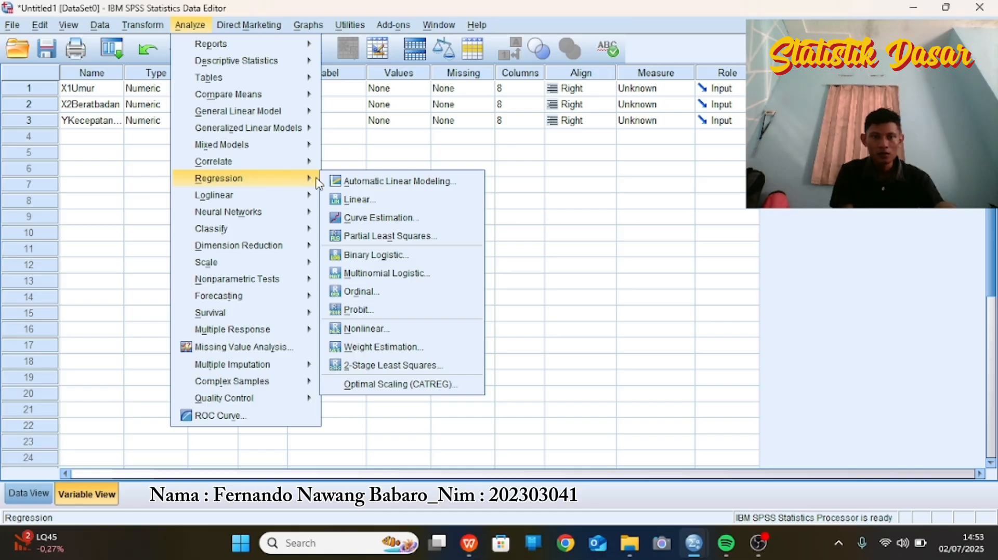
left_click(337, 201)
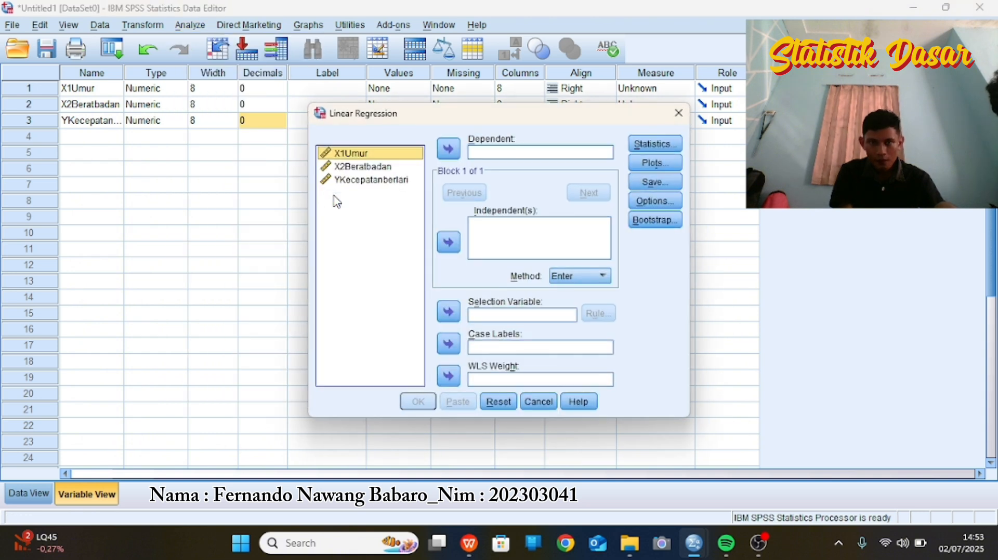
left_click(446, 245)
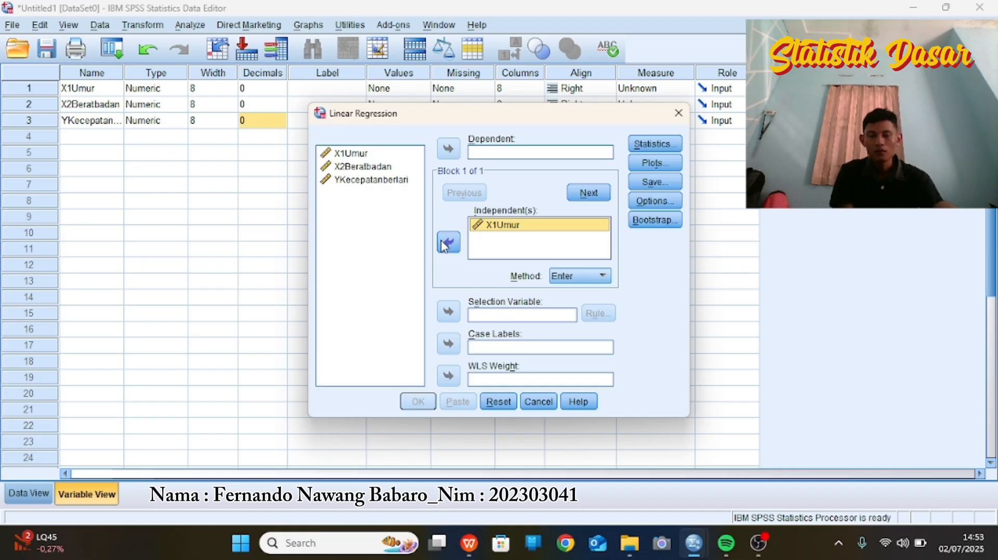
left_click(362, 180)
left_click(367, 167)
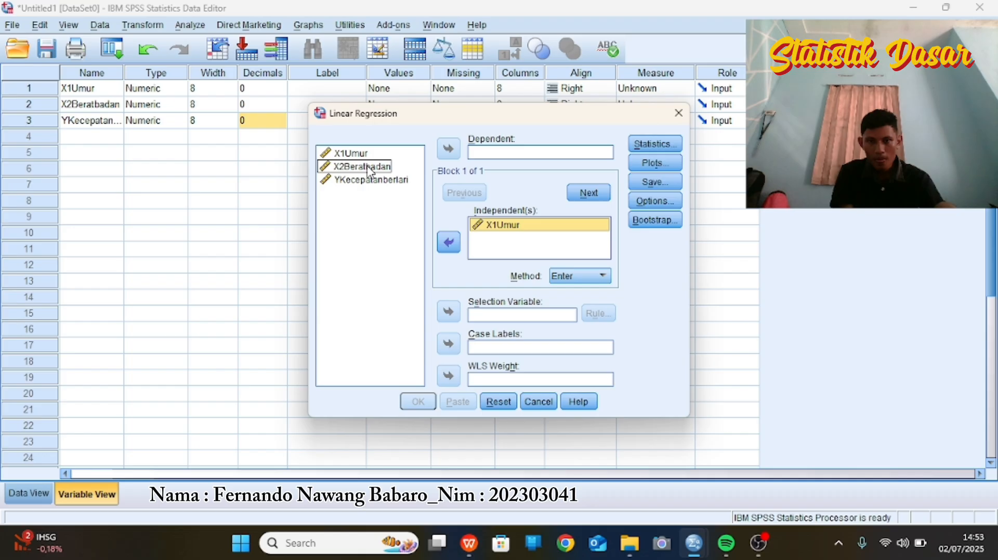
left_click(448, 244)
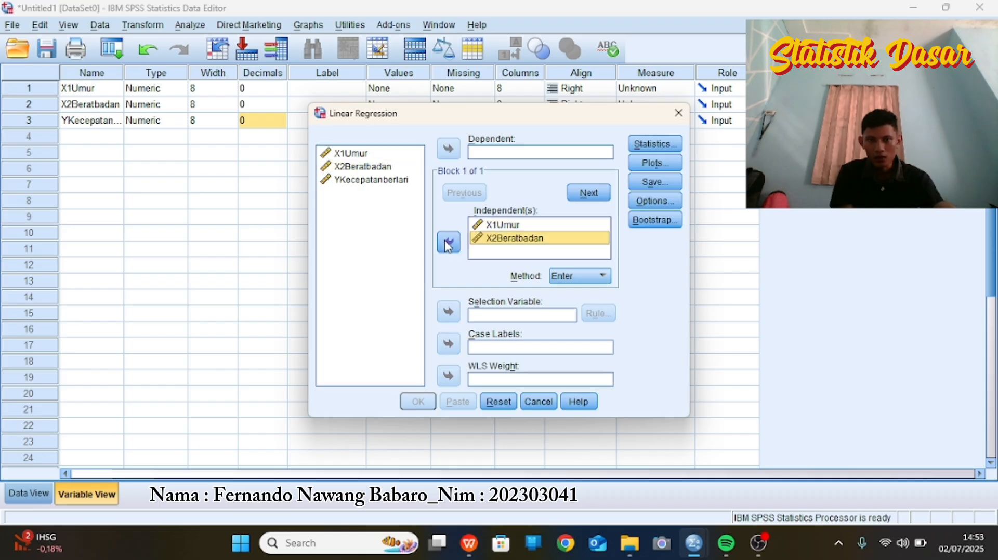
left_click(377, 180)
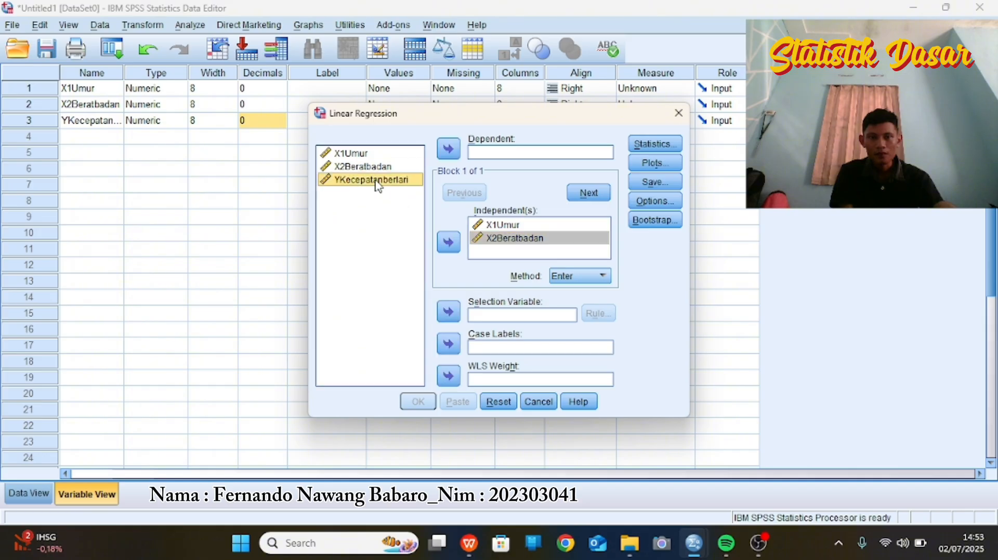
left_click(450, 149)
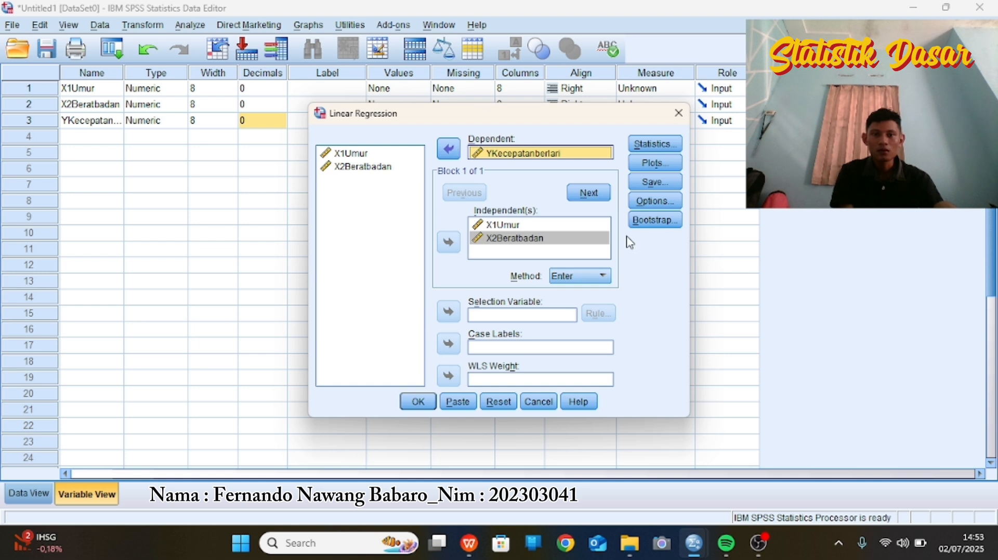
Step: Review and accept the regression's existing statistics, plots and options settings, and run the analysis
left_click(647, 146)
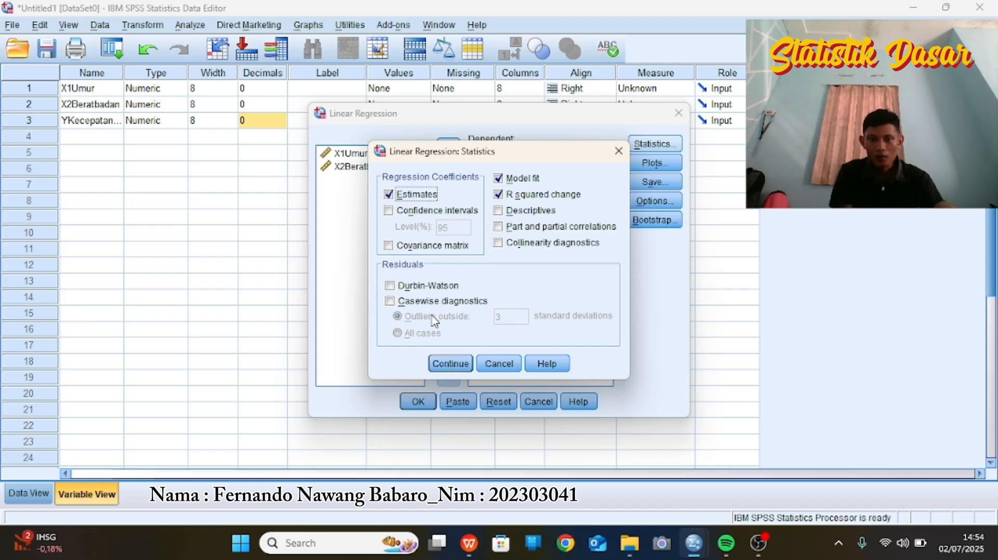
left_click(450, 364)
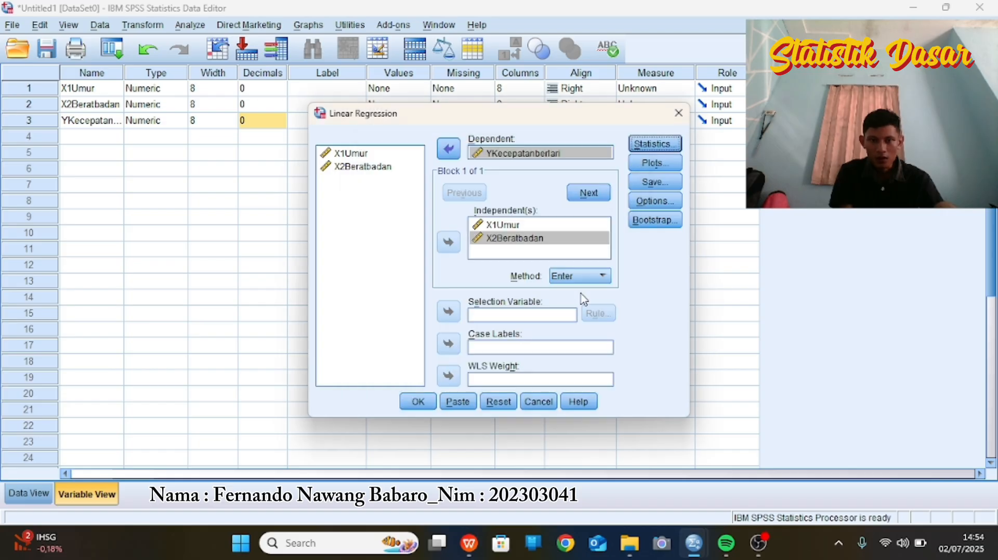
left_click(644, 165)
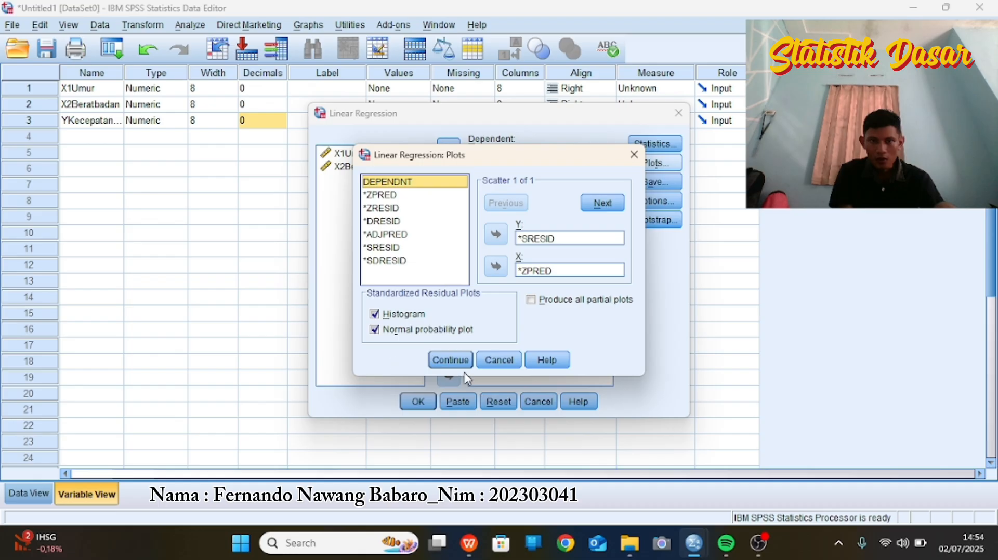
left_click(450, 360)
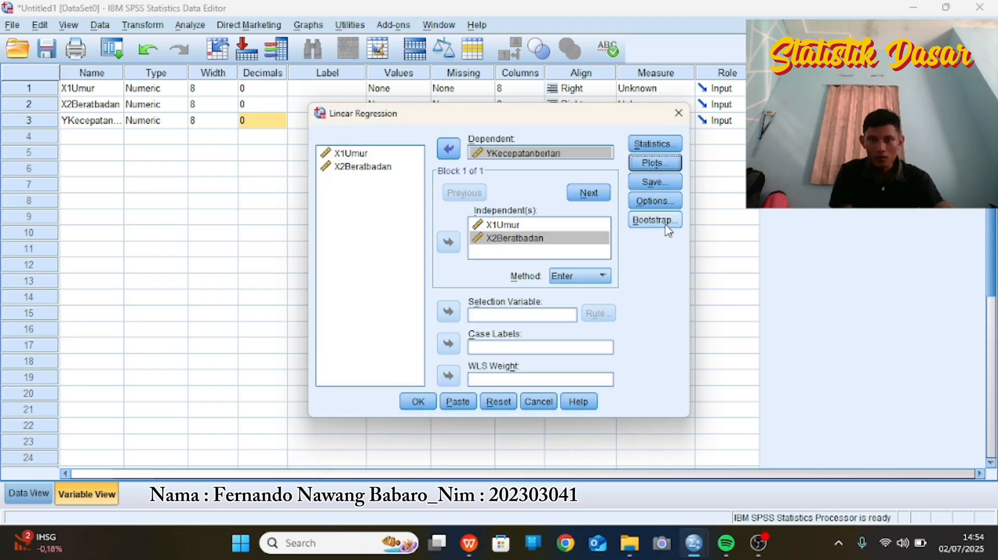
left_click(656, 202)
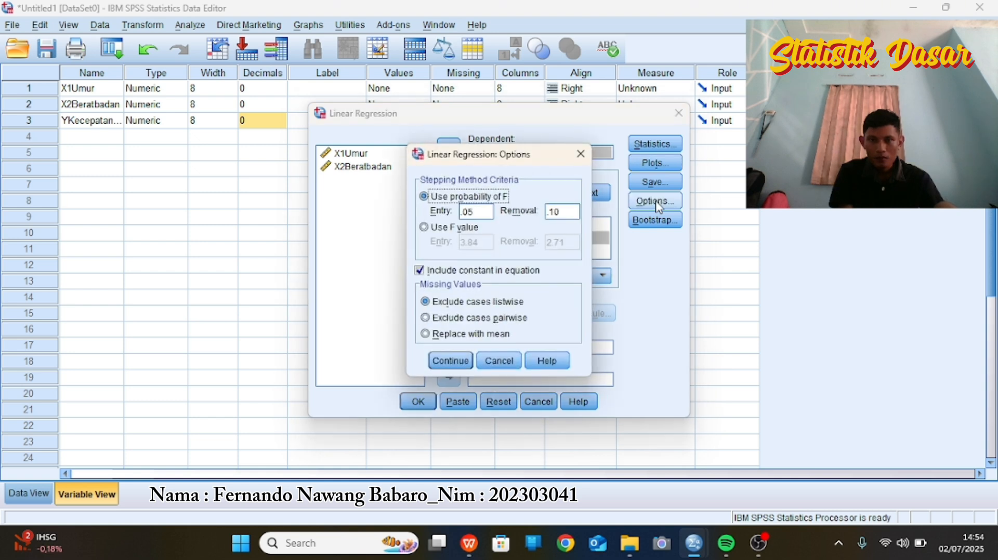
left_click(463, 361)
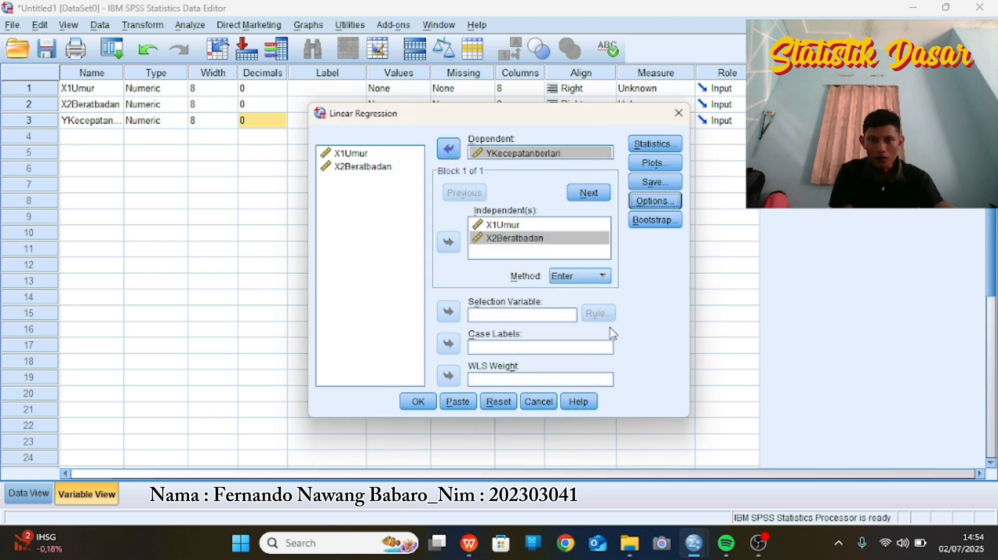
left_click(418, 403)
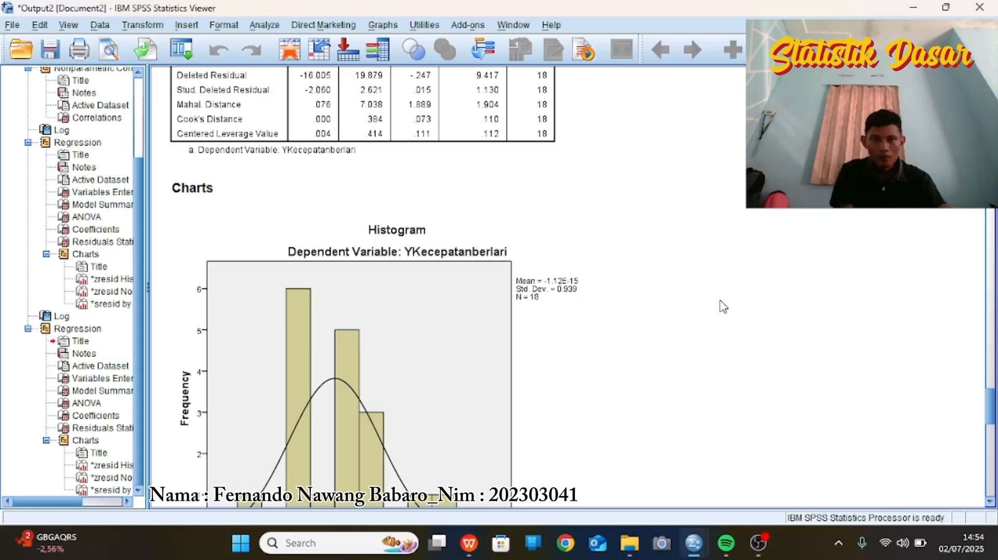
Step: Examine the regression charts for YKecepatanberlari: the residual histogram, the normal P-P plot and the scatterplot
scroll(648, 252, "down", 5)
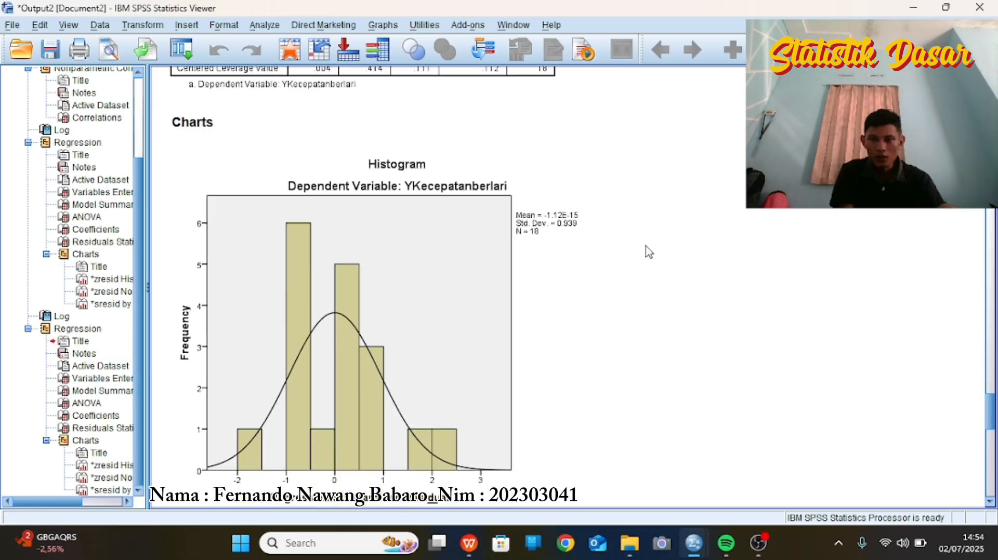
scroll(649, 252, "down", 3)
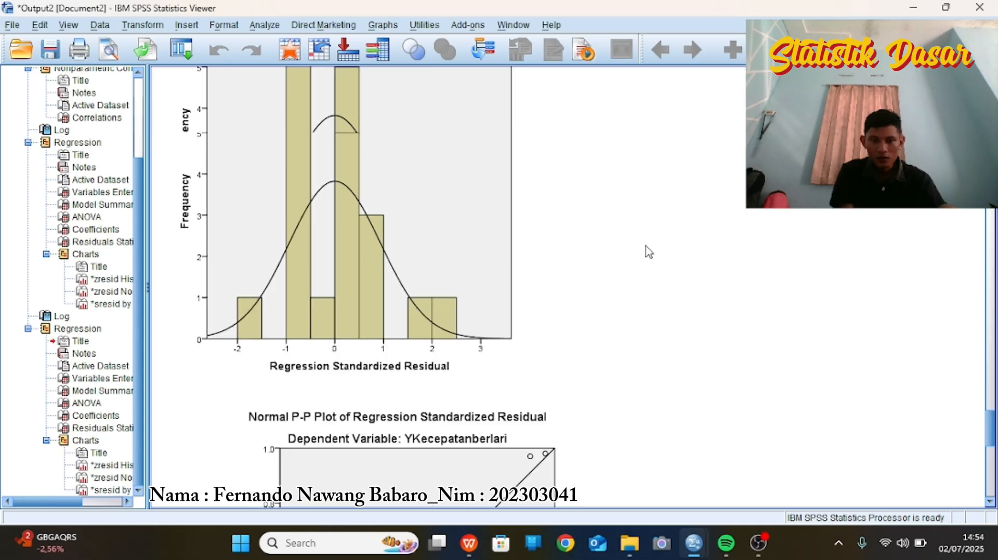
scroll(648, 252, "up", 6)
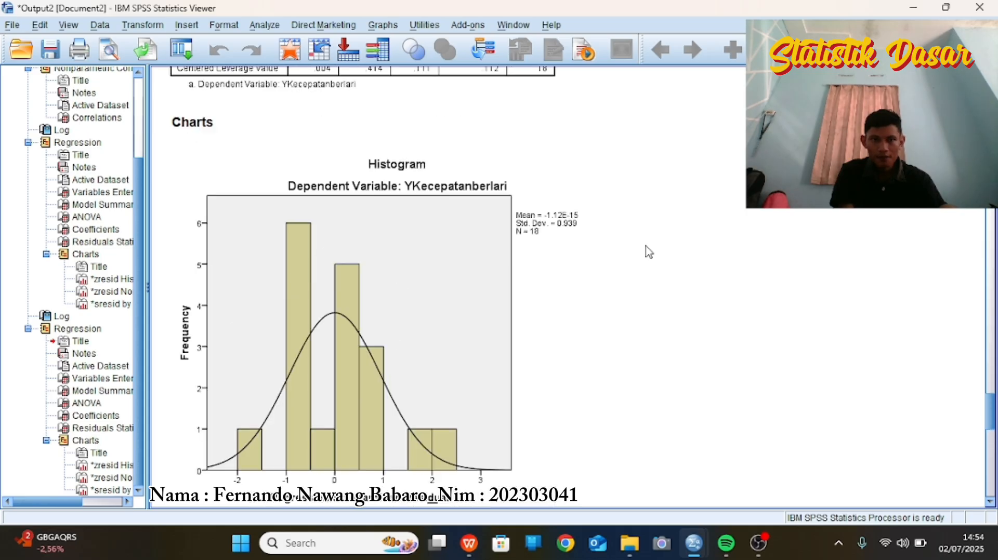
scroll(649, 252, "down", 3)
scroll(648, 252, "down", 20)
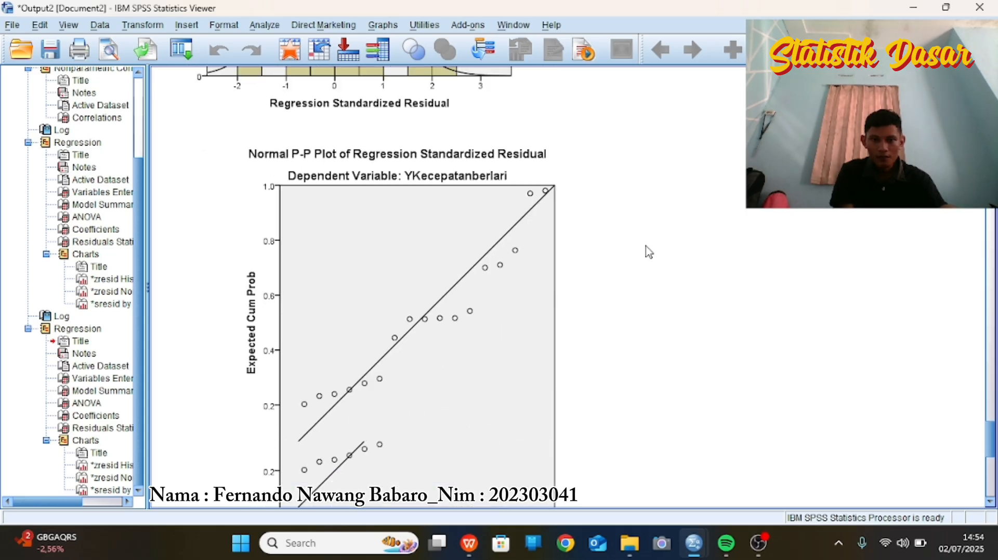
scroll(648, 252, "down", 13)
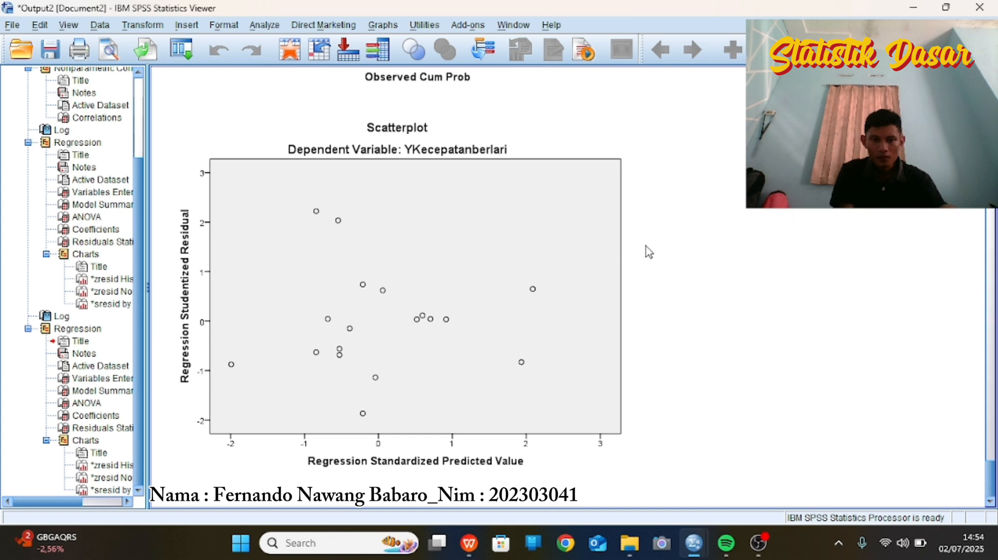
scroll(649, 252, "up", 20)
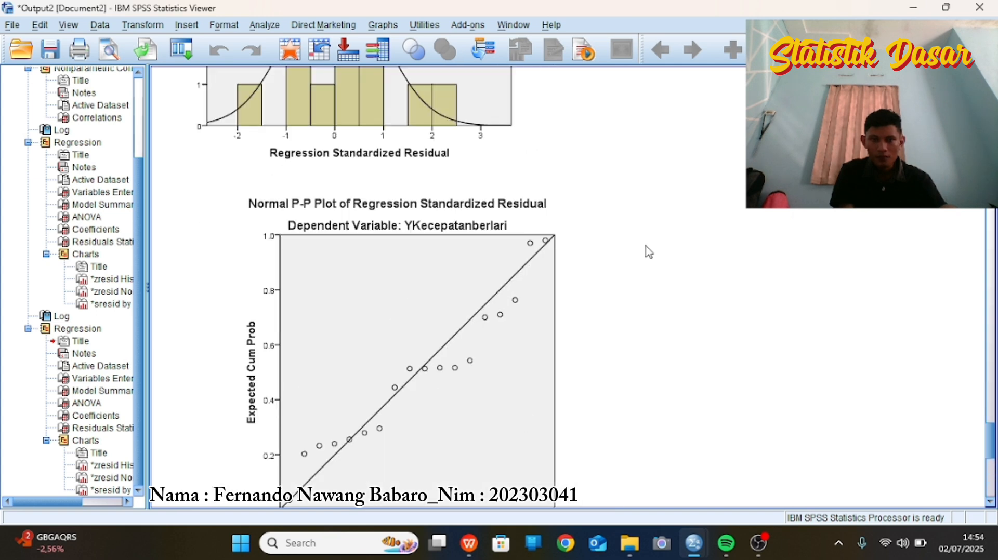
scroll(648, 252, "up", 6)
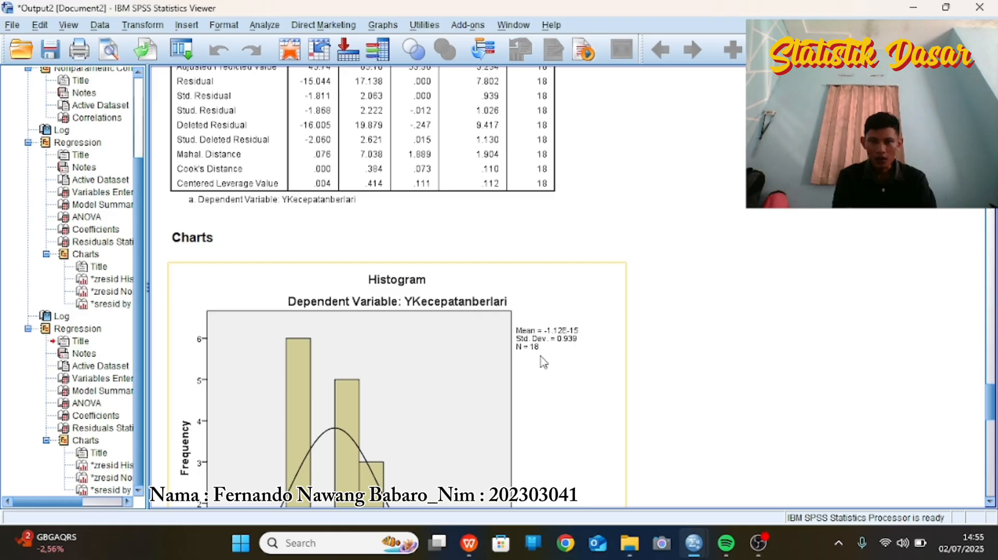
scroll(542, 361, "down", 2)
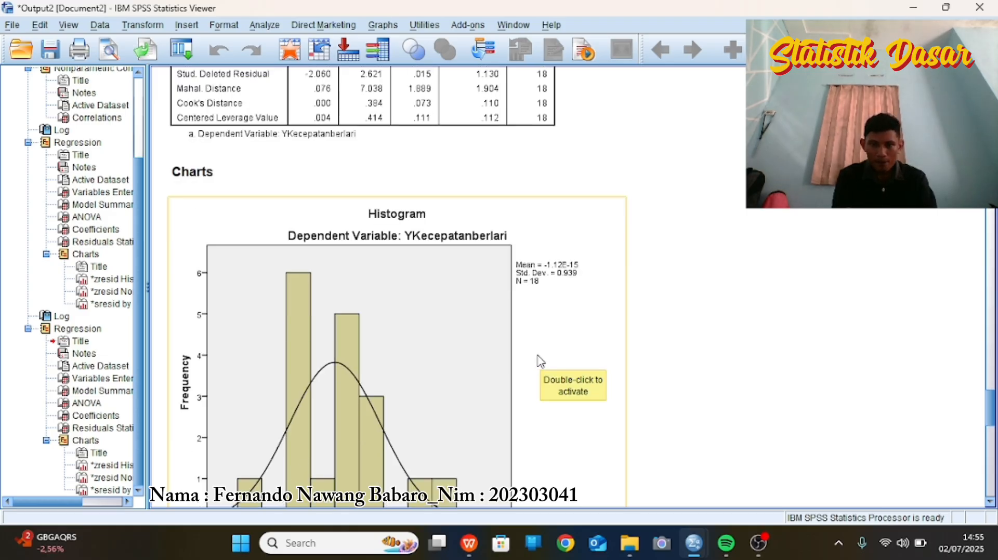
scroll(541, 361, "down", 14)
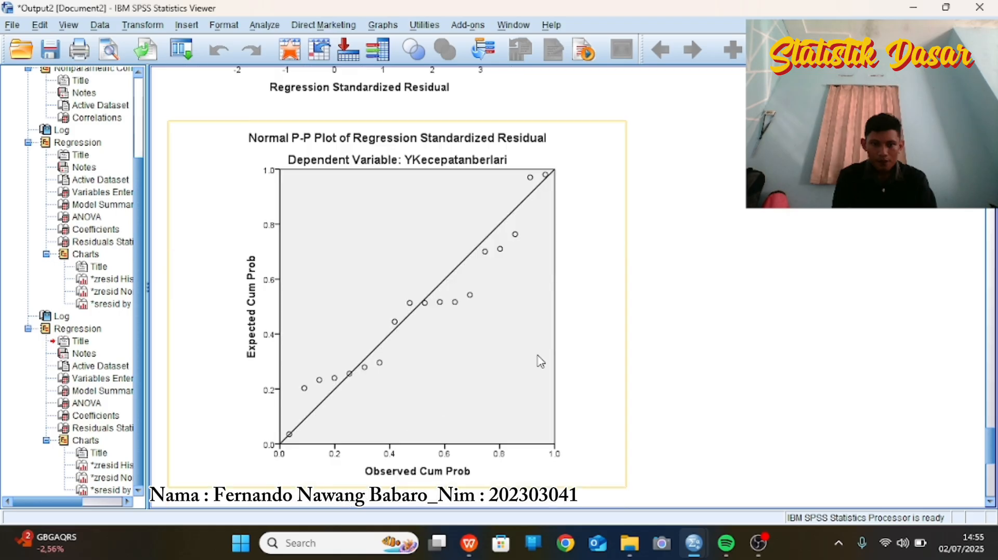
scroll(540, 361, "down", 12)
scroll(540, 361, "up", 4)
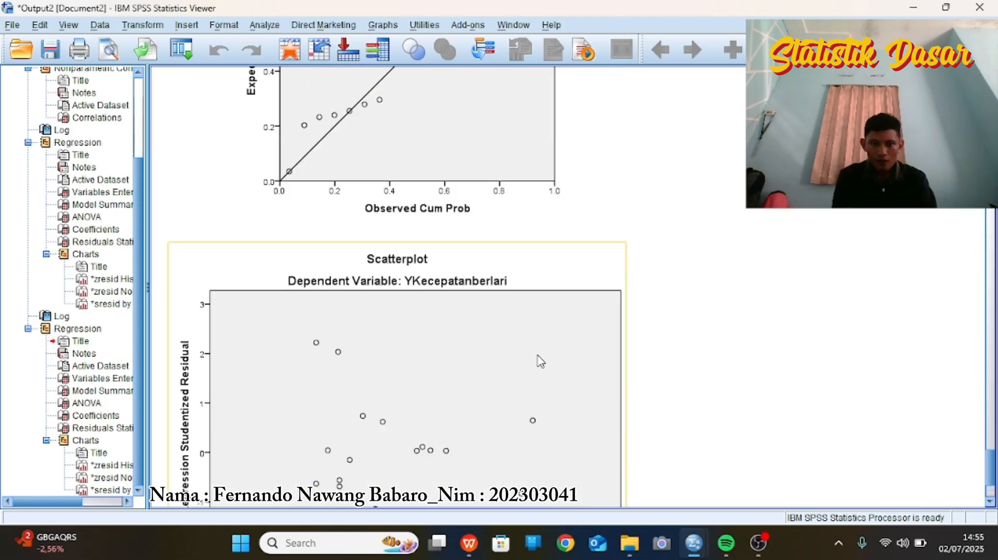
scroll(541, 361, "up", 18)
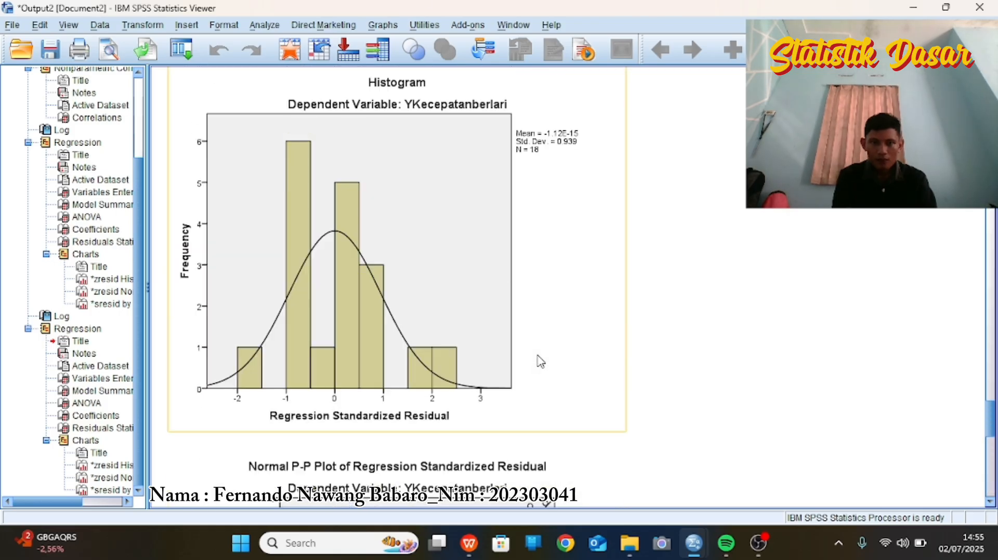
scroll(540, 361, "up", 5)
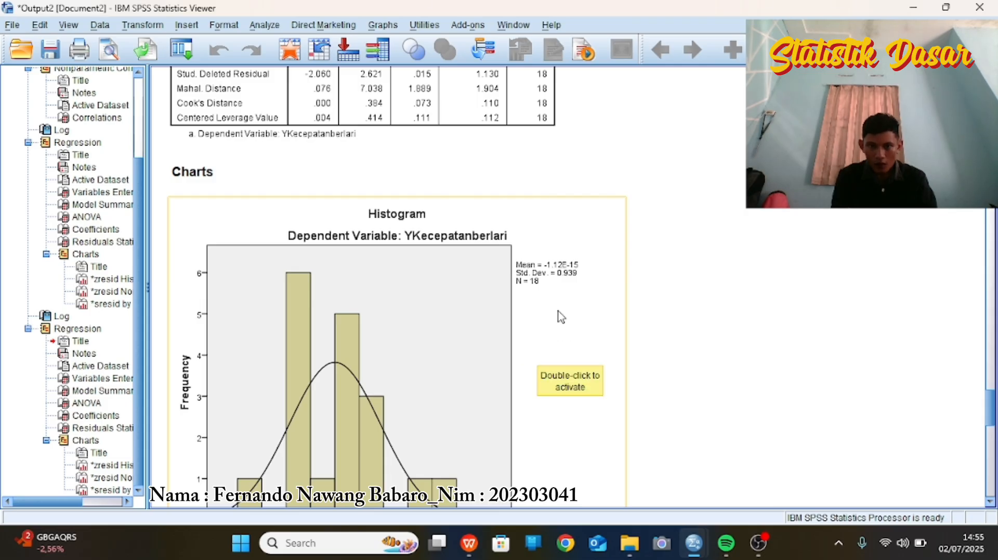
scroll(743, 315, "down", 10)
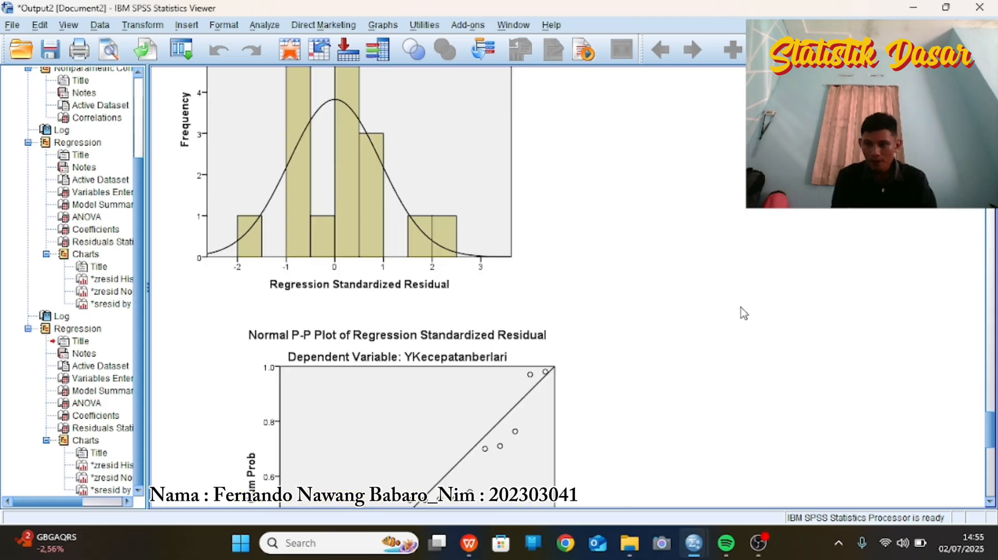
scroll(743, 313, "down", 12)
scroll(743, 311, "down", 10)
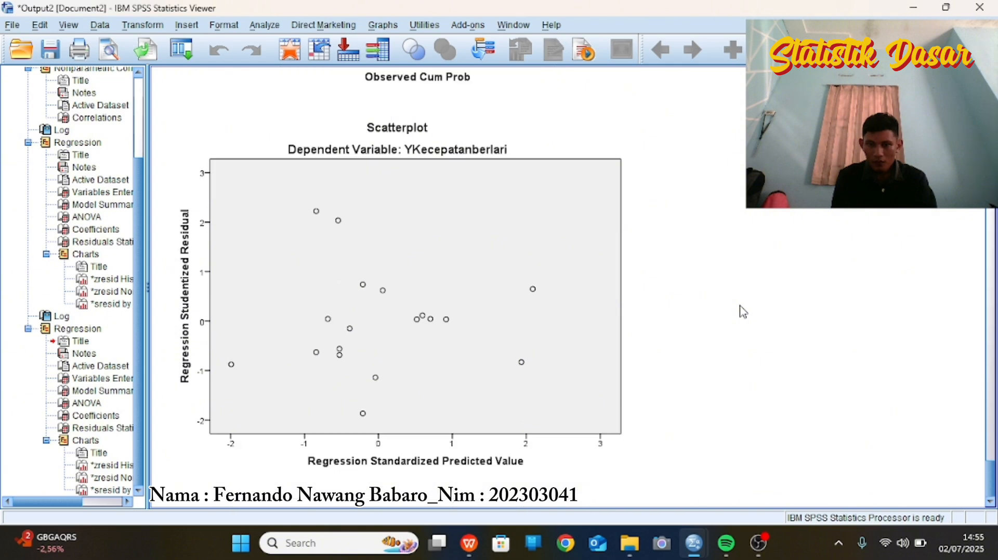
scroll(743, 311, "up", 20)
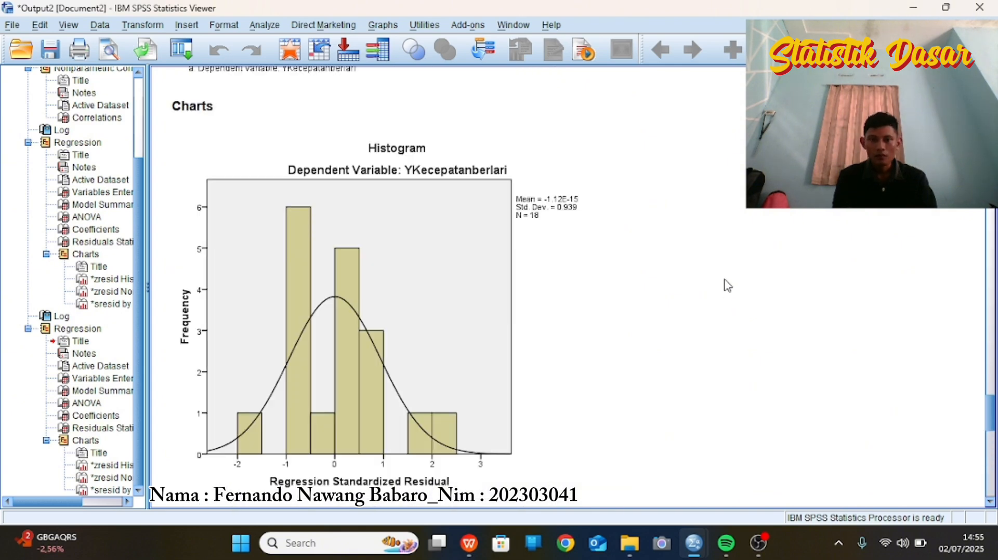
Step: Review the multiple regression tables from Residuals Statistics and Coefficients back through ANOVA, Model Summary and Variables Entered/Removed to the syntax log
scroll(726, 281, "up", 5)
scroll(726, 280, "up", 10)
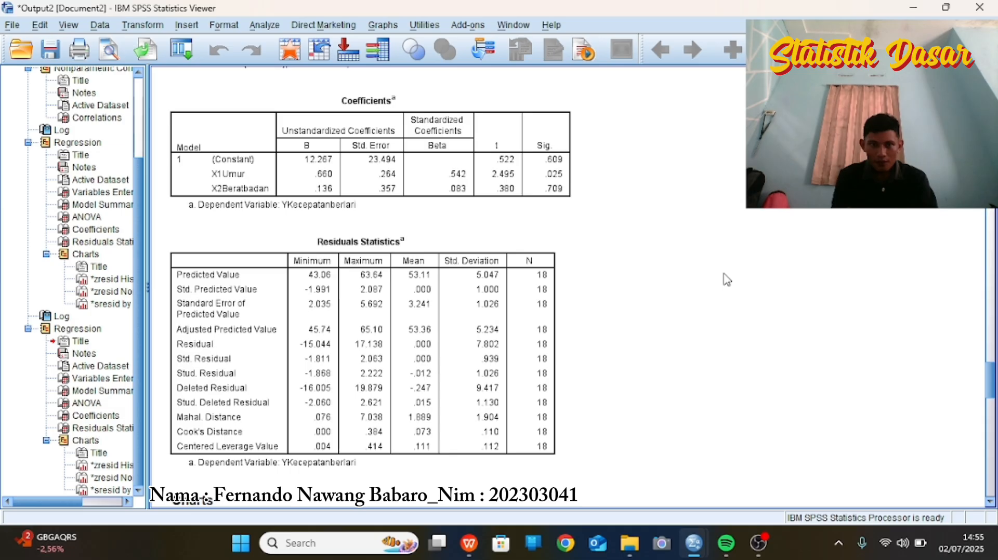
scroll(727, 281, "up", 5)
scroll(696, 271, "up", 5)
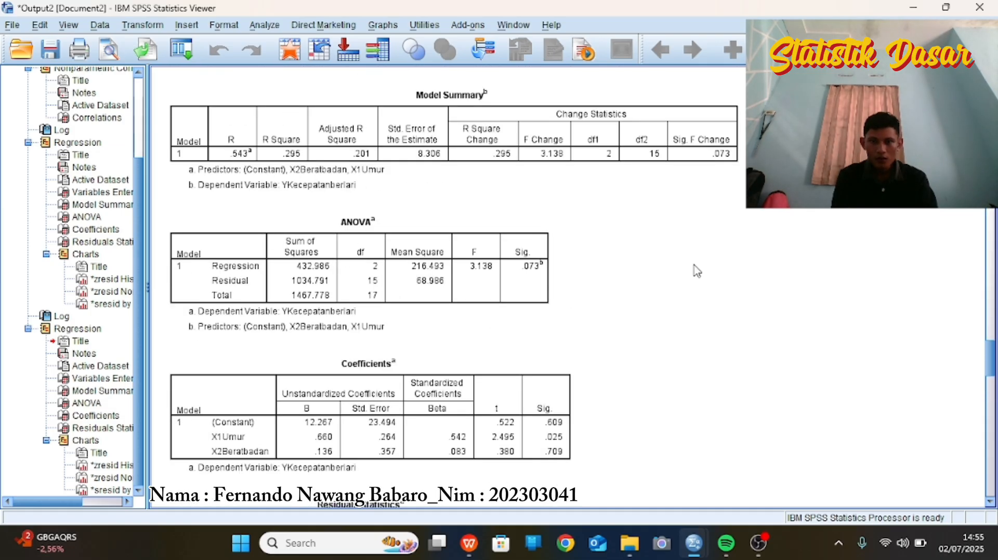
scroll(696, 270, "up", 5)
scroll(696, 271, "up", 7)
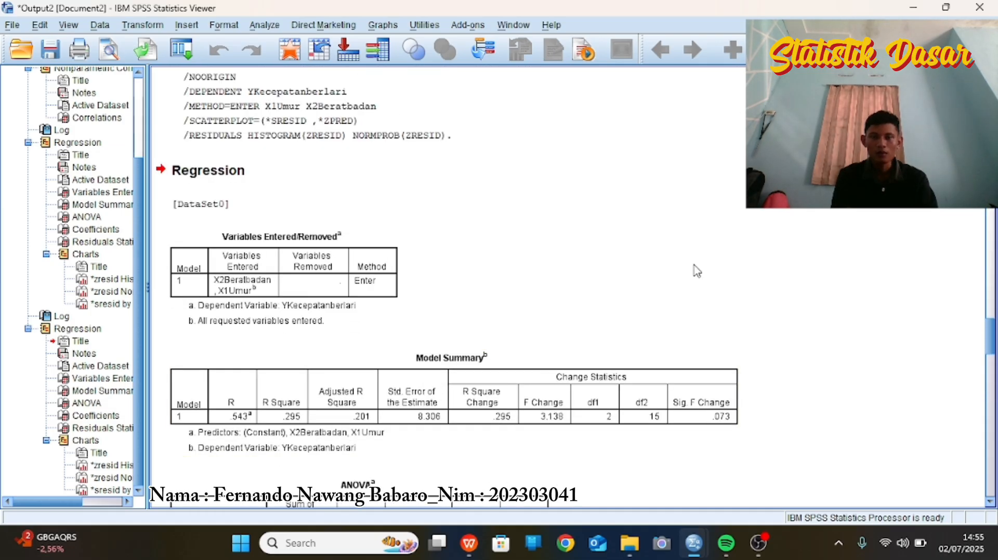
scroll(696, 271, "up", 3)
scroll(696, 271, "up", 3)
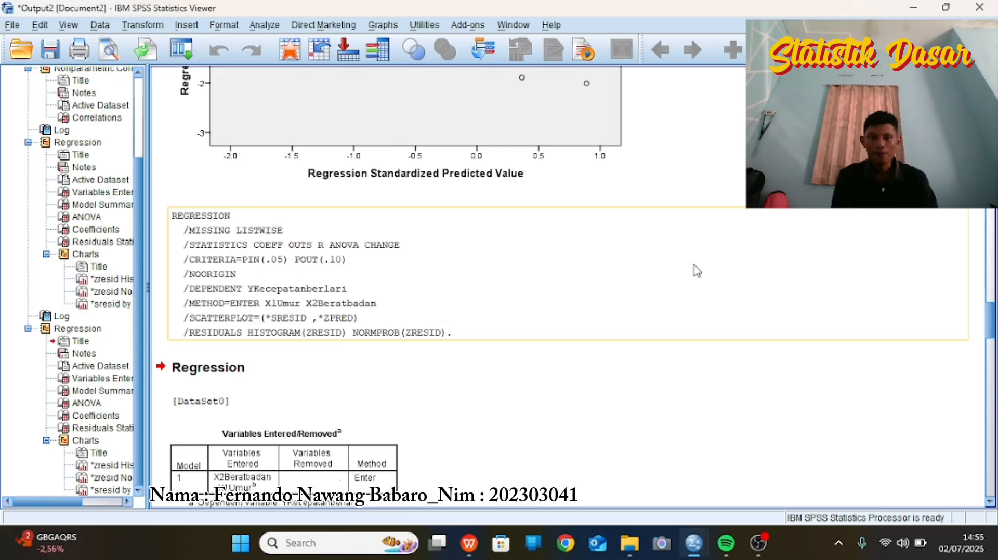
scroll(696, 271, "down", 8)
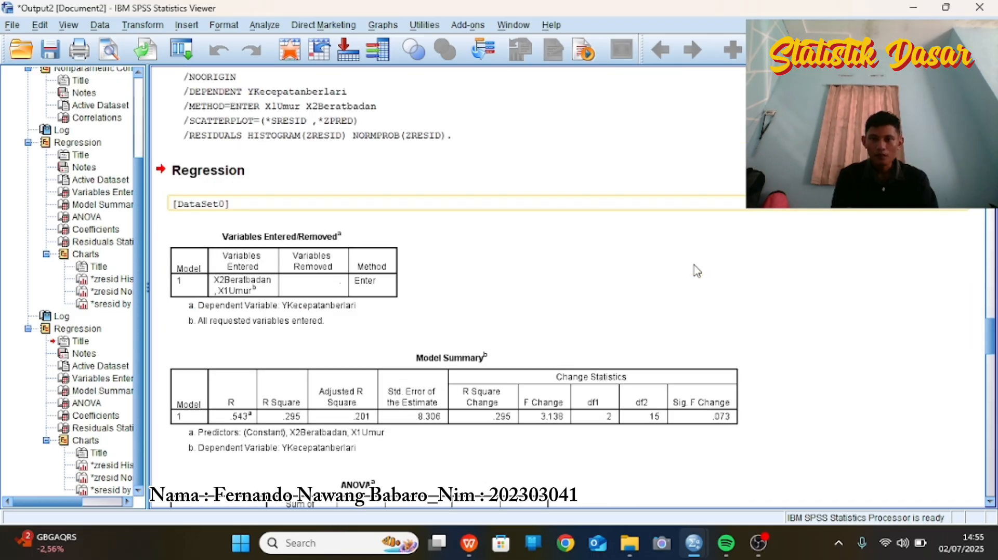
scroll(696, 270, "up", 8)
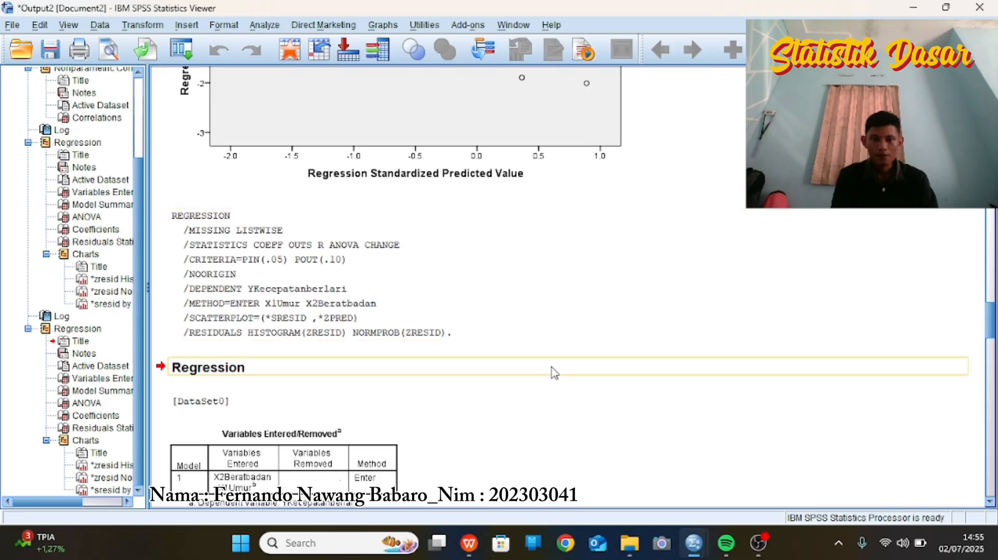
Step: Check the source data in the SOAL UAS STATISTIK PJKR workbook and the variable definitions in the SPSS Data Editor, and return to the Output2 viewer
mouse_move(466, 549)
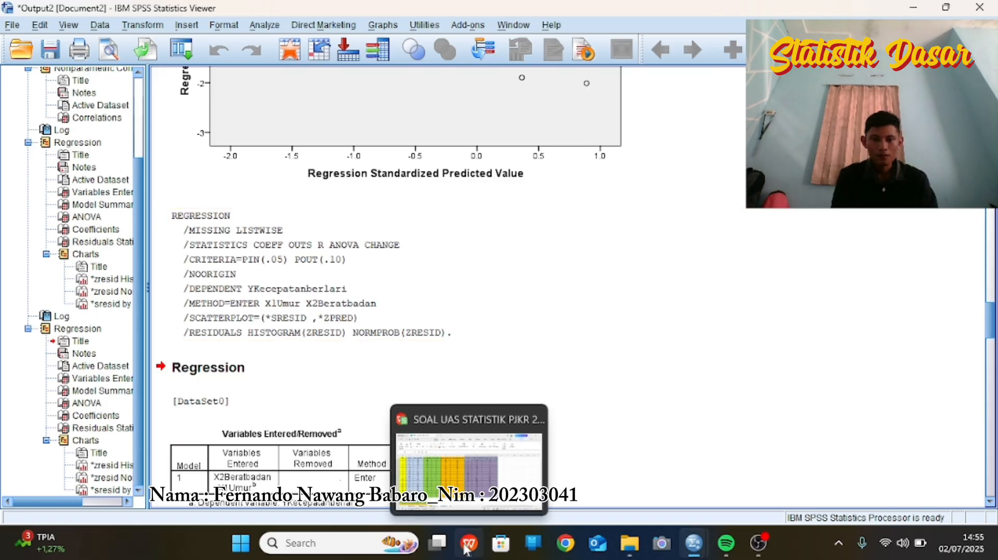
left_click(473, 488)
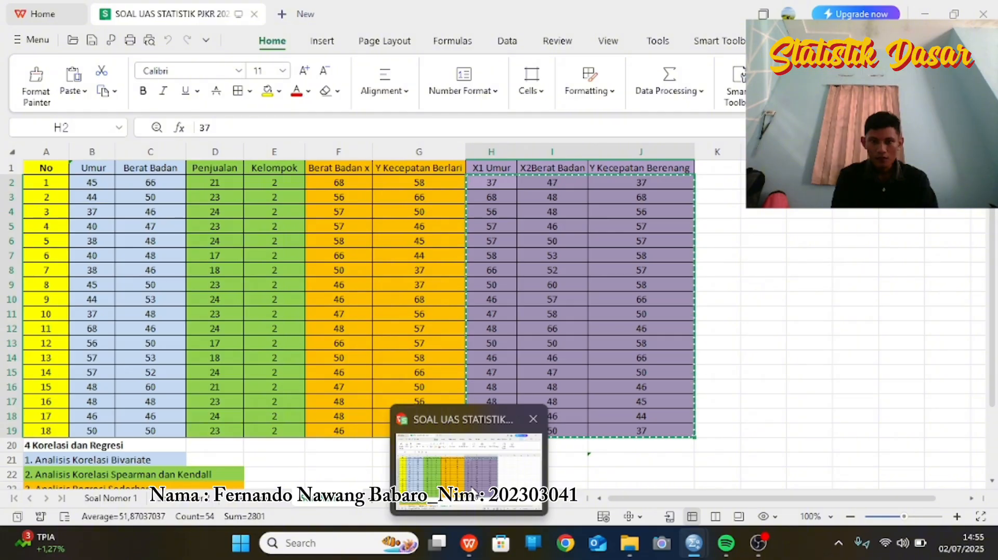
left_click(694, 543)
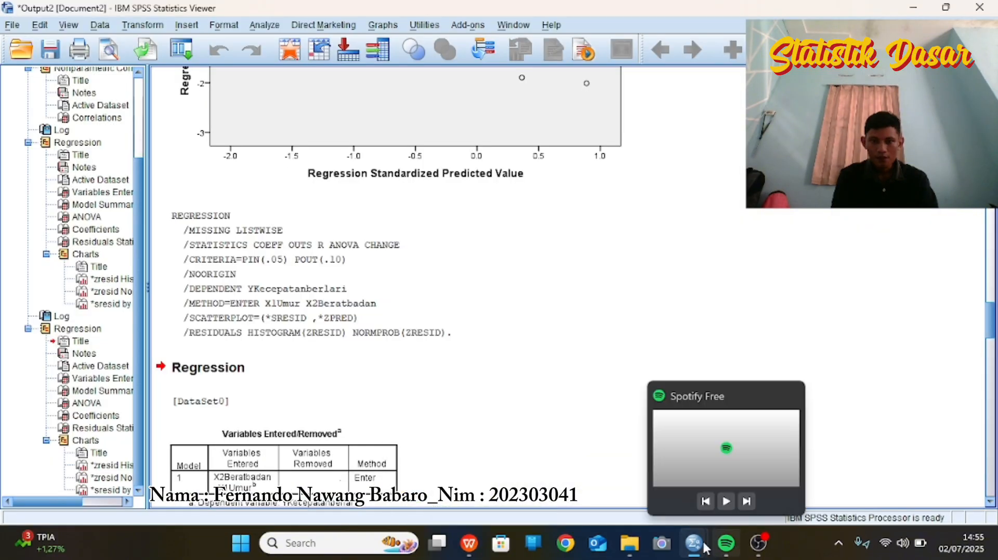
mouse_move(693, 543)
left_click(625, 487)
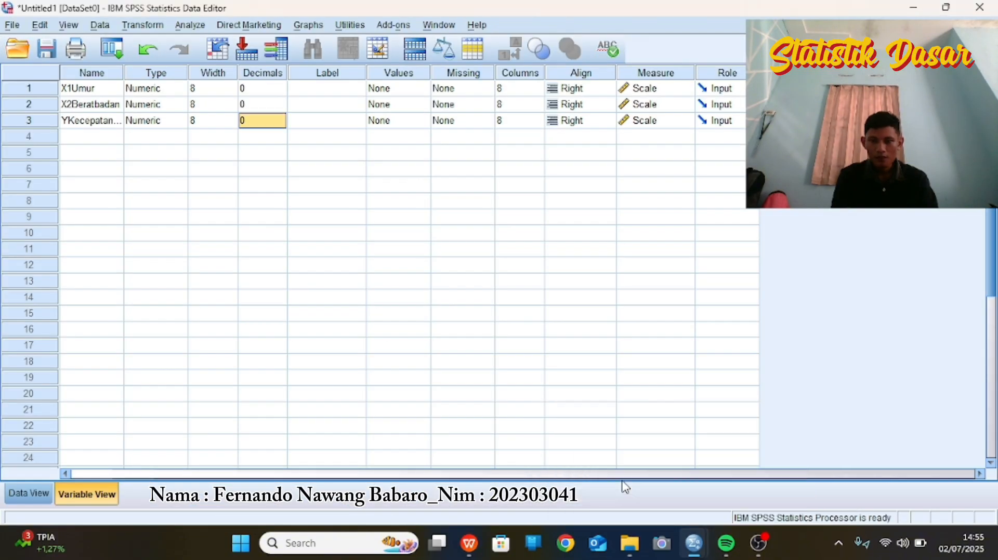
mouse_move(693, 543)
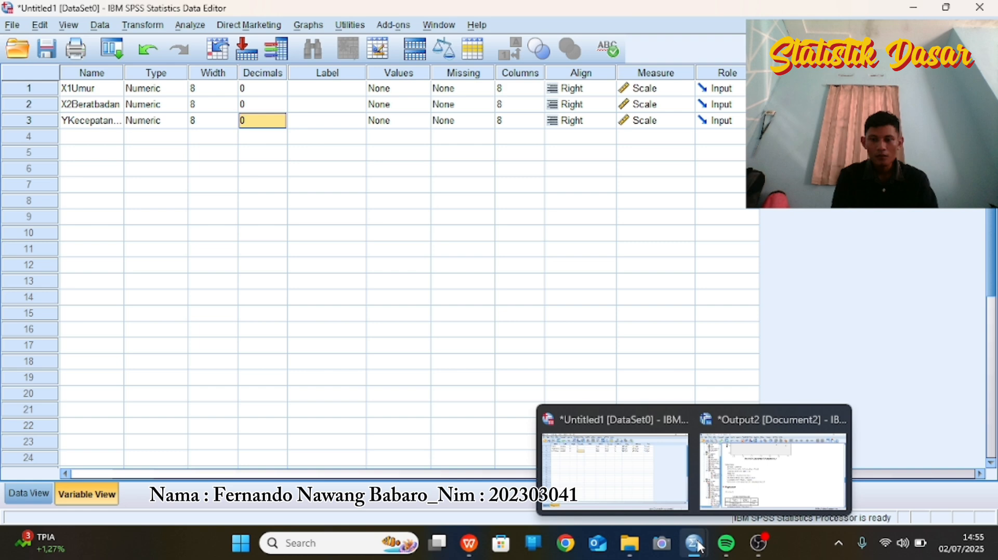
left_click(759, 493)
Step: Go over the complete multiple regression output again, from the syntax log down to the final scatterplot and back up through the charts and tables
scroll(594, 392, "up", 10)
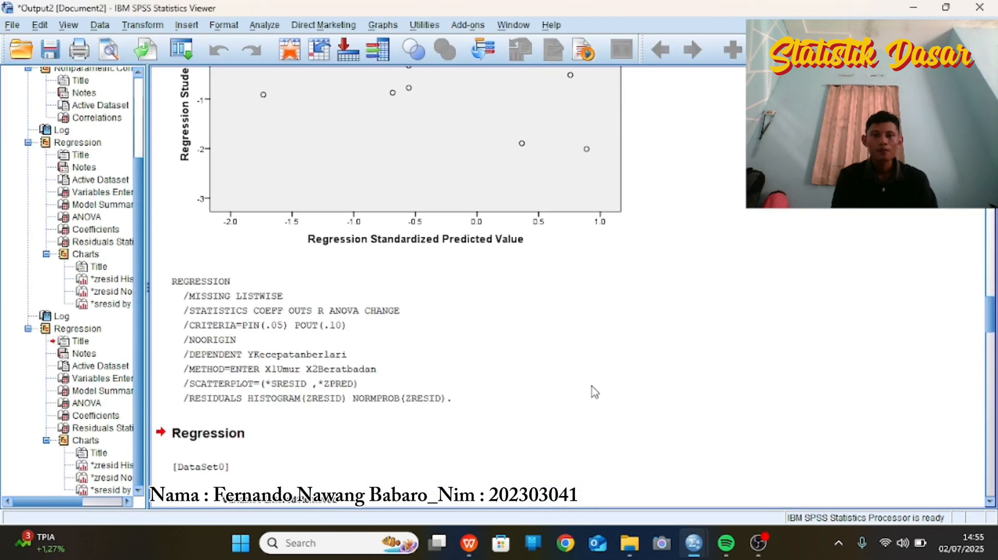
scroll(595, 392, "up", 2)
scroll(595, 392, "down", 9)
scroll(594, 392, "down", 18)
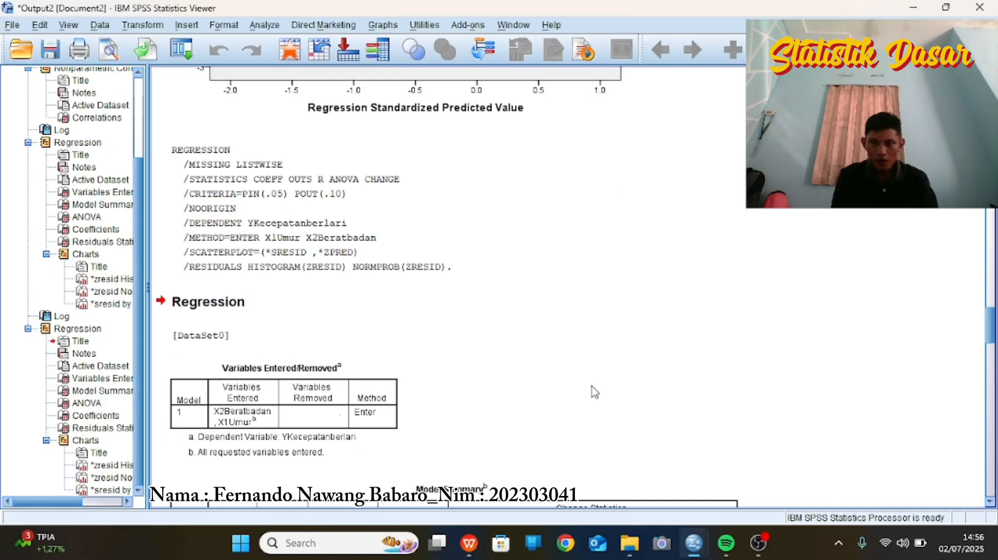
scroll(594, 392, "down", 20)
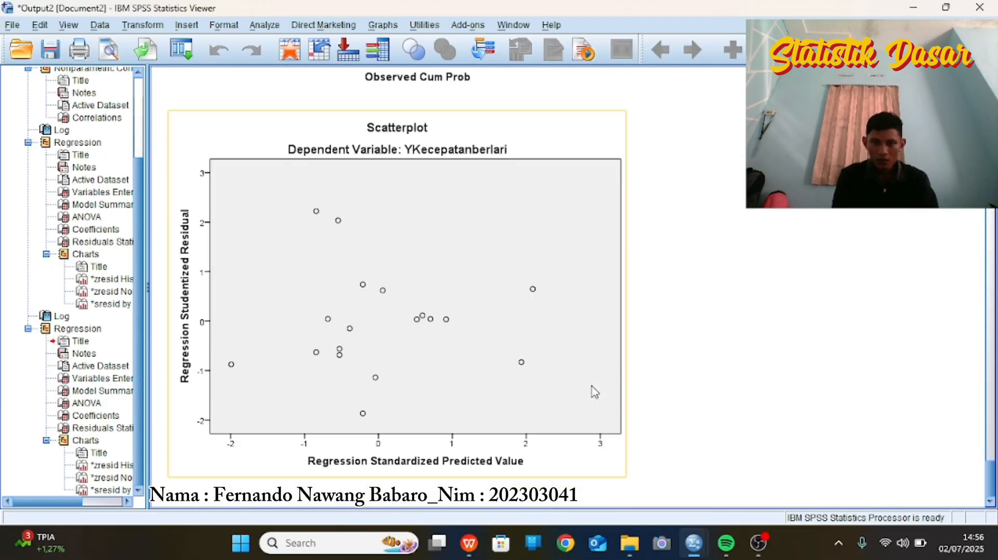
scroll(594, 392, "up", 10)
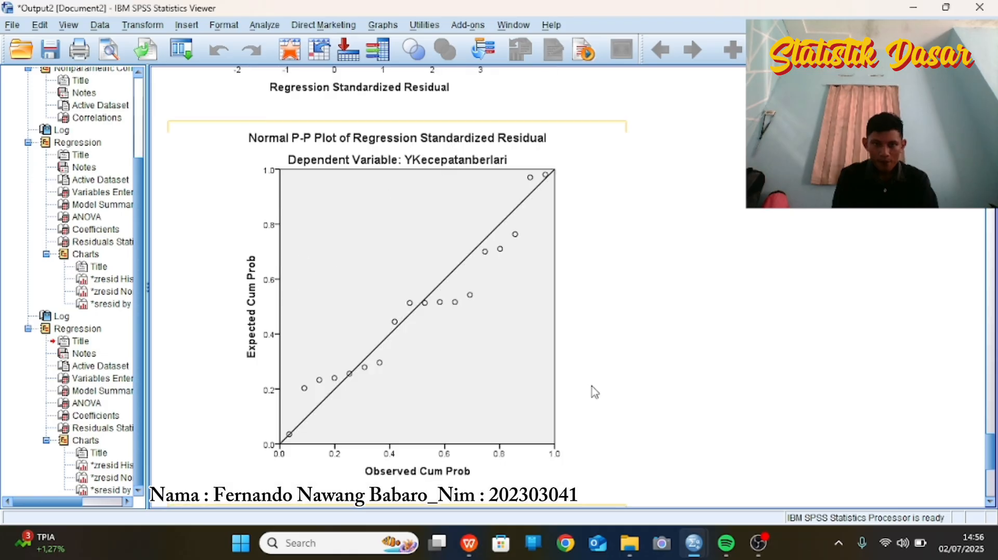
scroll(594, 392, "up", 3)
scroll(595, 392, "up", 2)
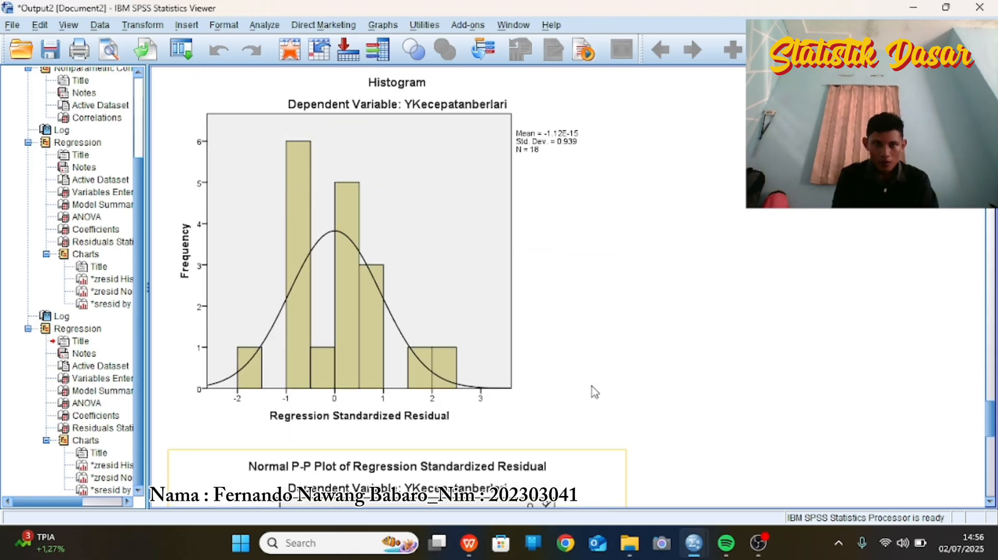
scroll(595, 393, "up", 8)
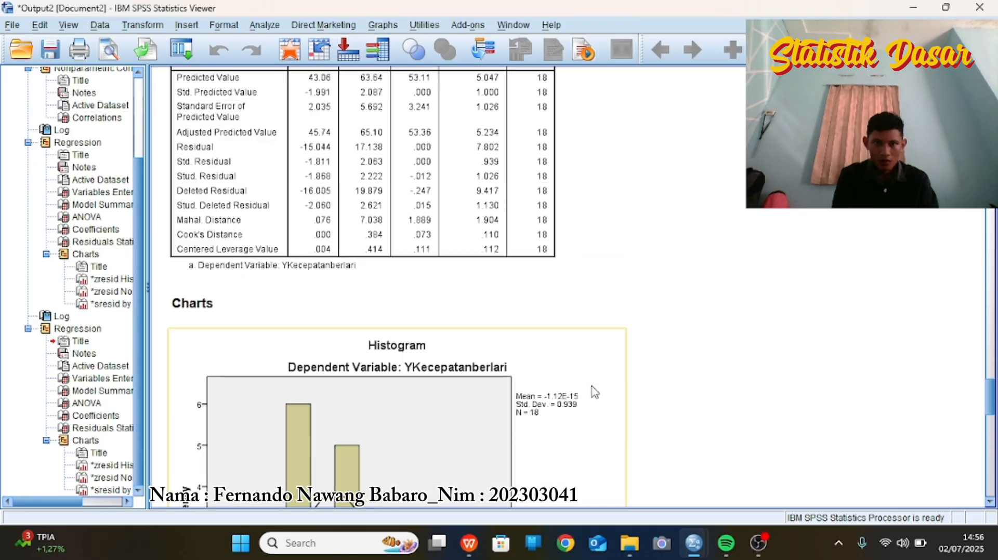
scroll(594, 392, "up", 2)
scroll(595, 392, "up", 2)
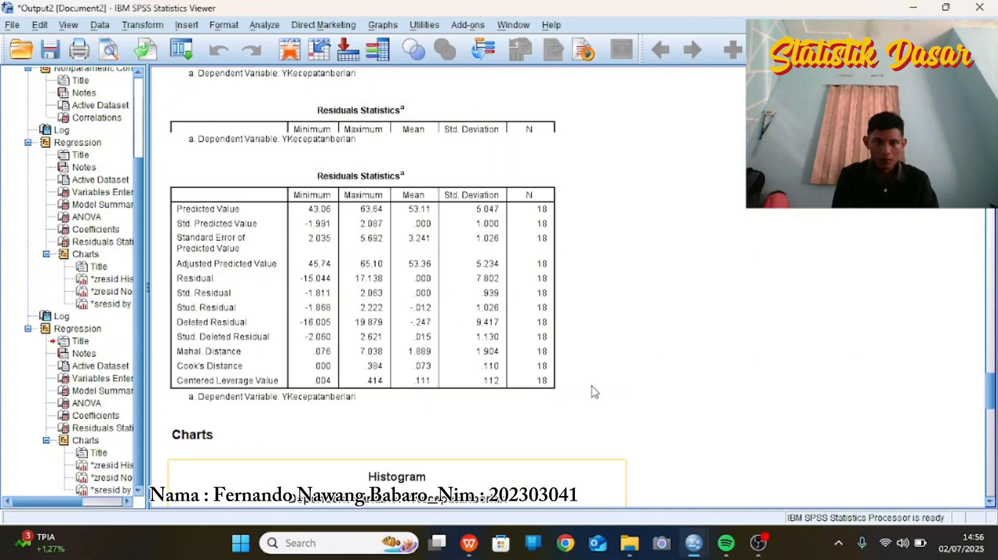
scroll(594, 393, "up", 20)
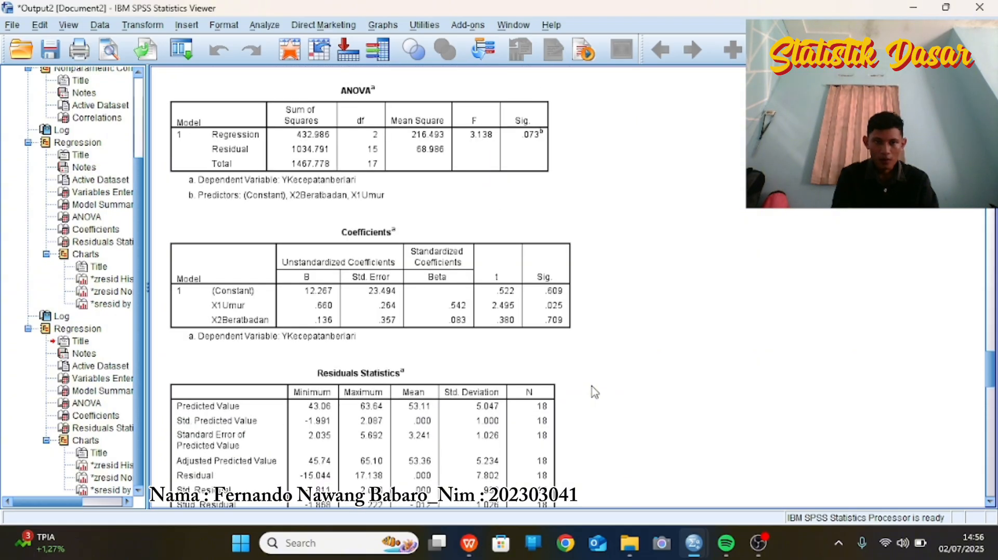
scroll(594, 392, "up", 20)
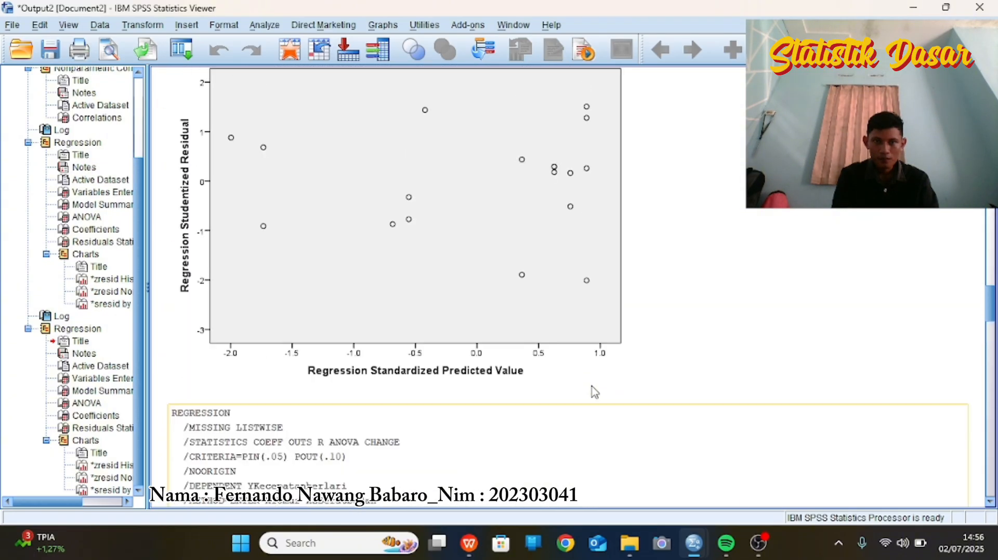
Step: Look back through the earlier output, from the last regression scatterplot up to the Correlations table for umur and beratbadan
scroll(594, 392, "up", 20)
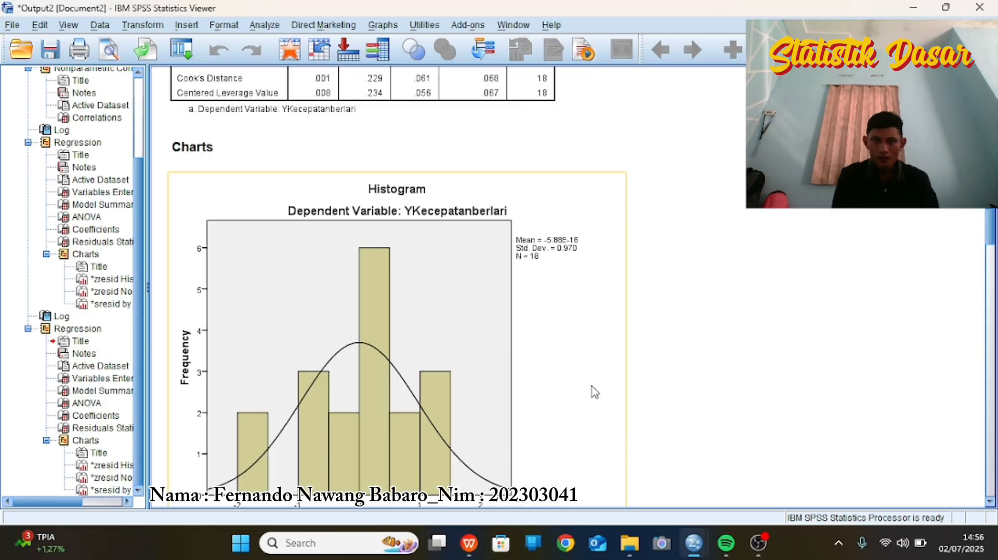
scroll(594, 392, "up", 20)
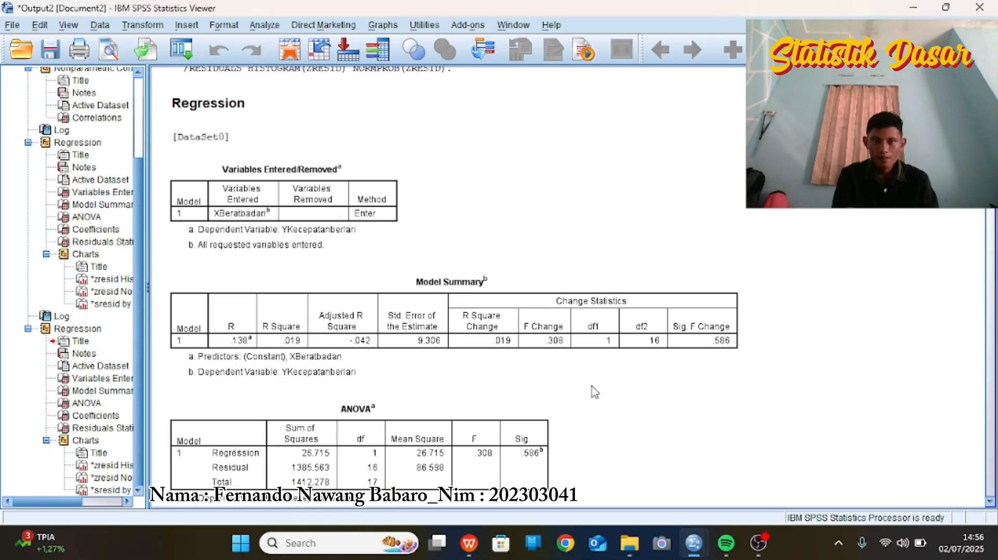
scroll(595, 392, "up", 3)
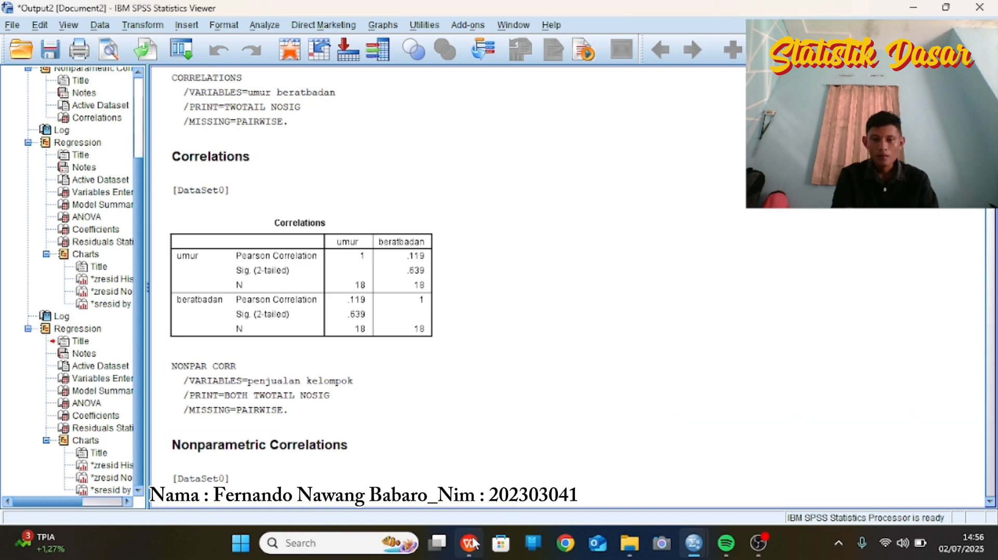
Step: Switch to the SOAL UAS STATISTIK PJKR workbook and read the classical regression assumption tests listed in section C
mouse_move(469, 542)
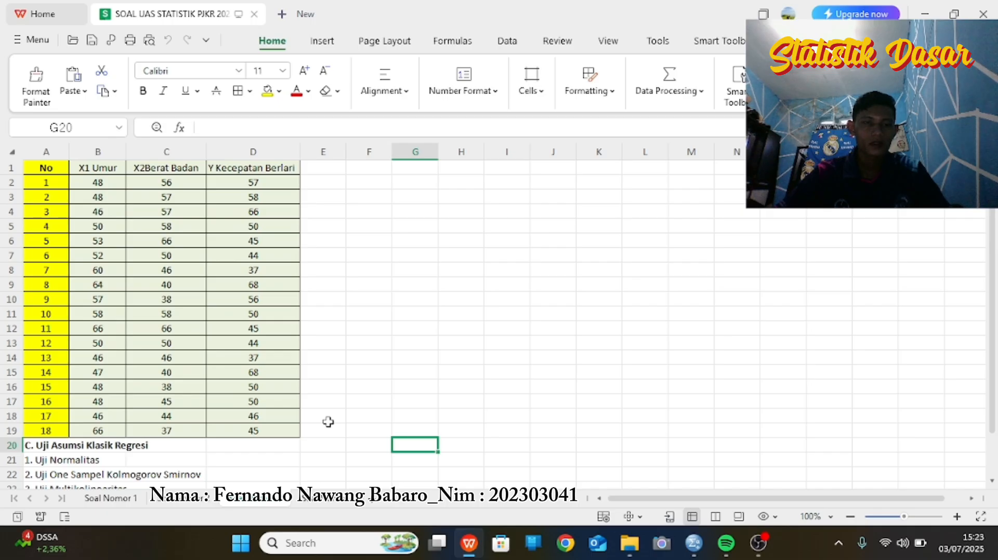
scroll(328, 422, "down", 1)
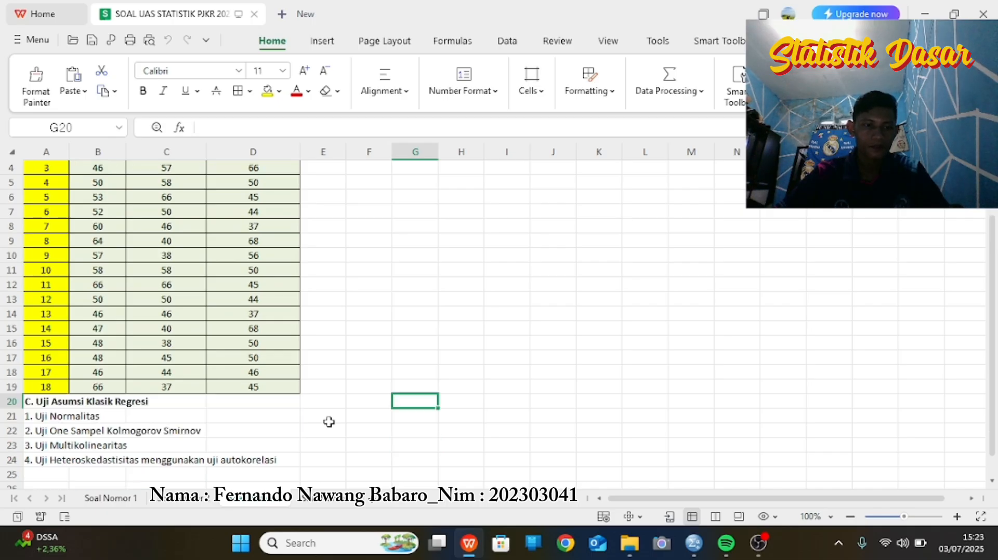
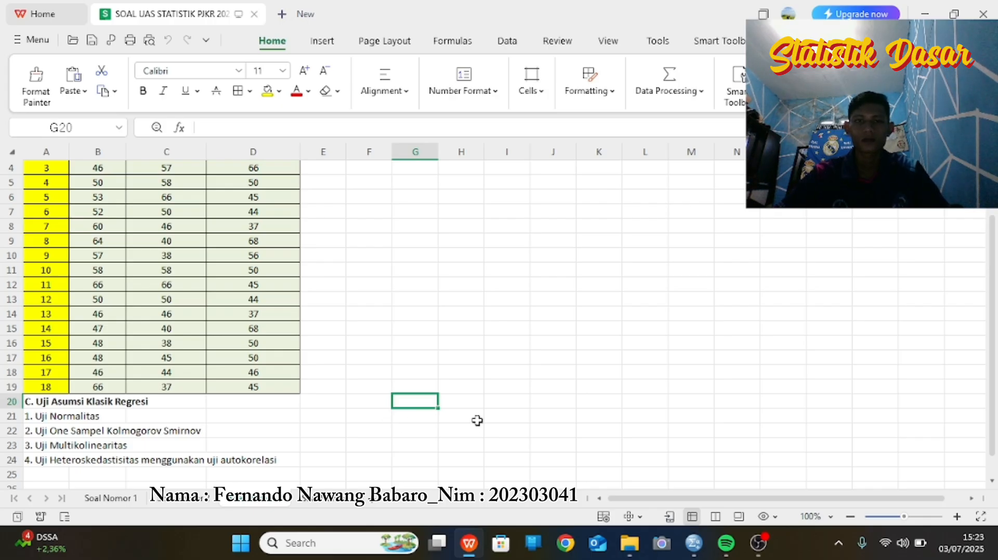
Step: Switch to the SPSS Data Editor and define the first variable with the name X1Umur
mouse_move(694, 543)
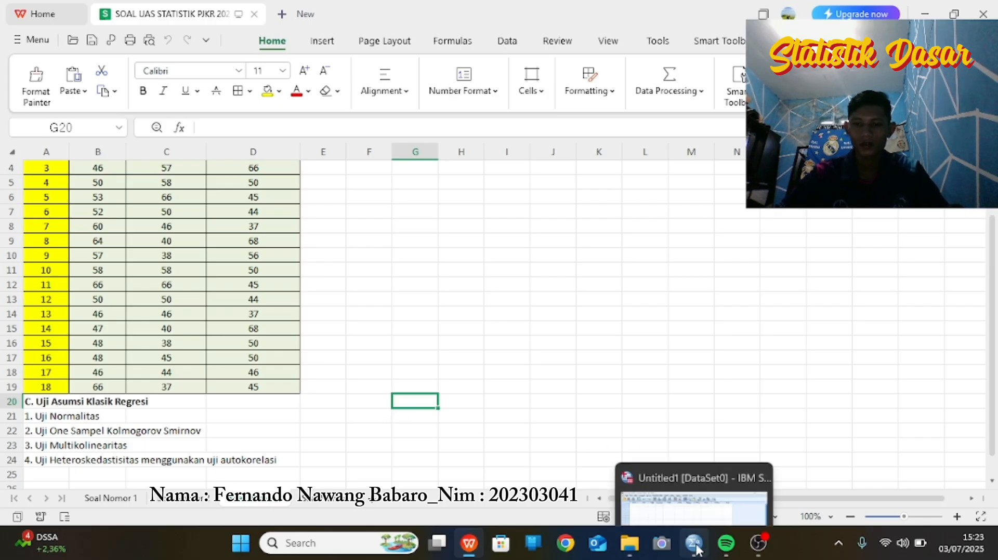
left_click(695, 488)
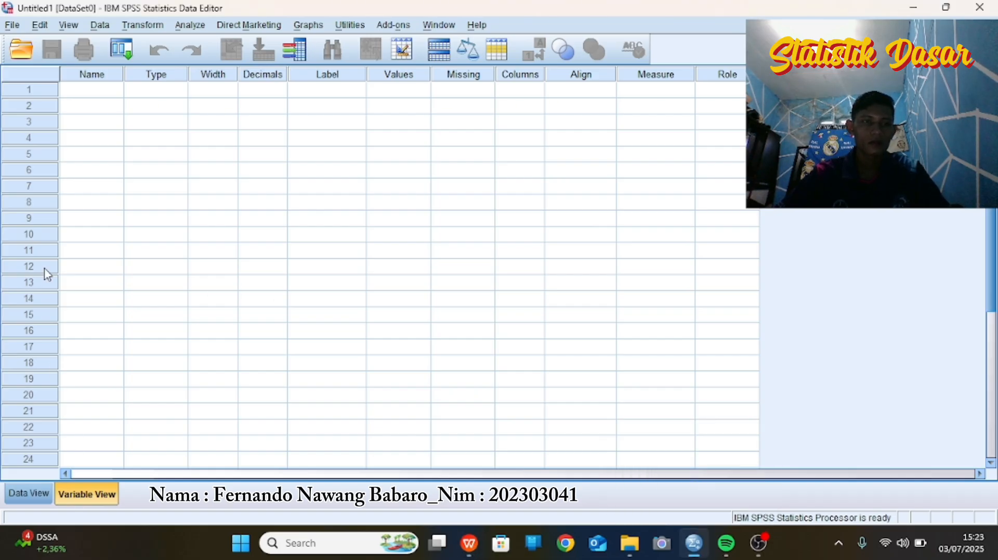
left_click(94, 92)
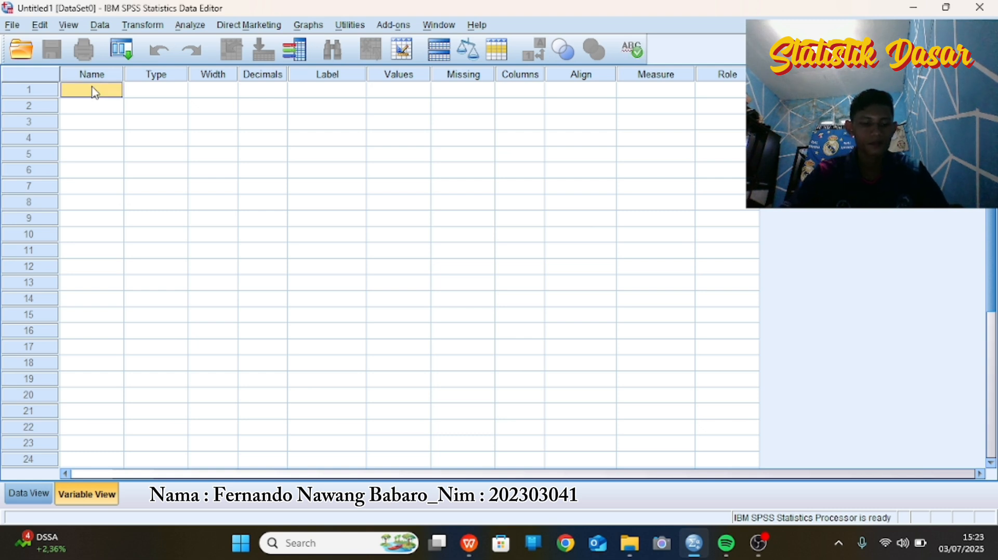
type("X")
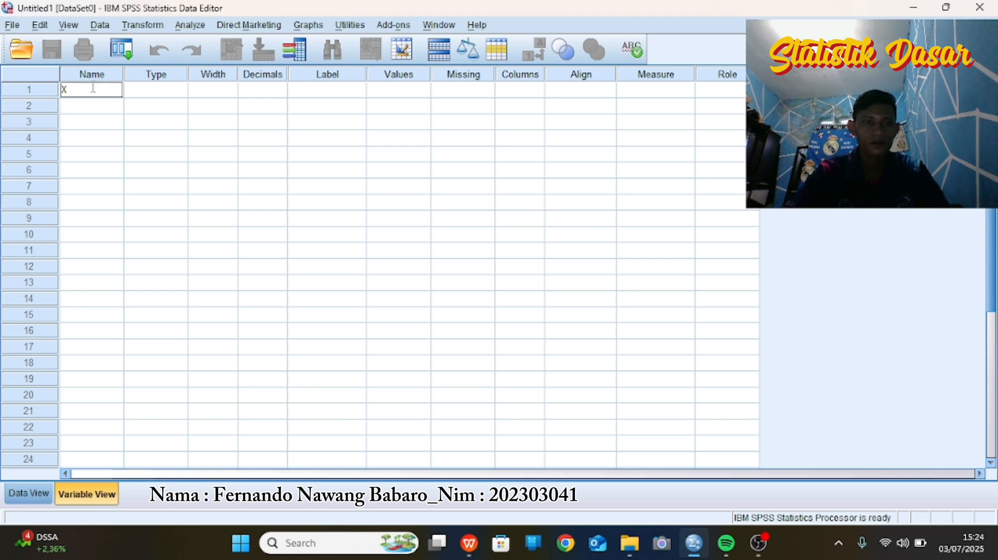
type("1")
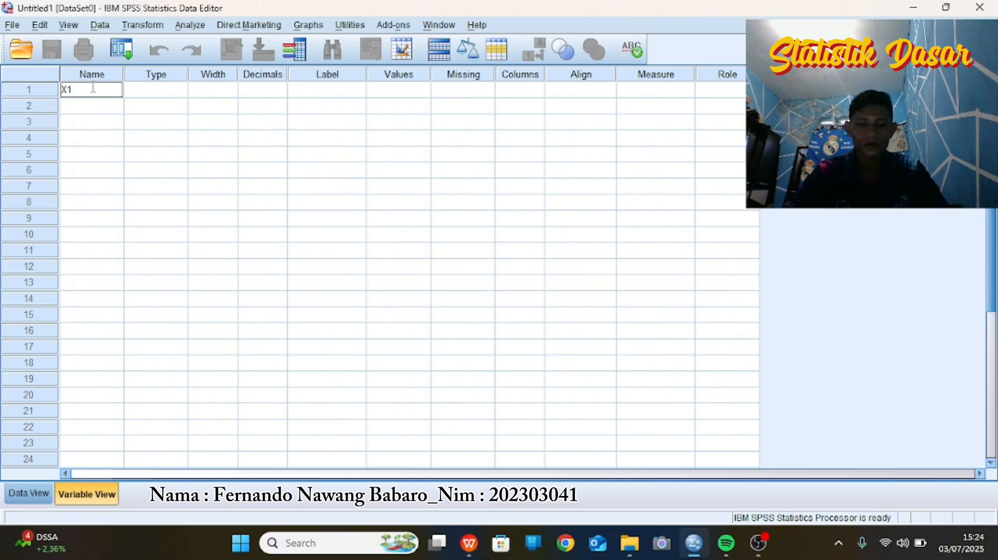
type("Umu")
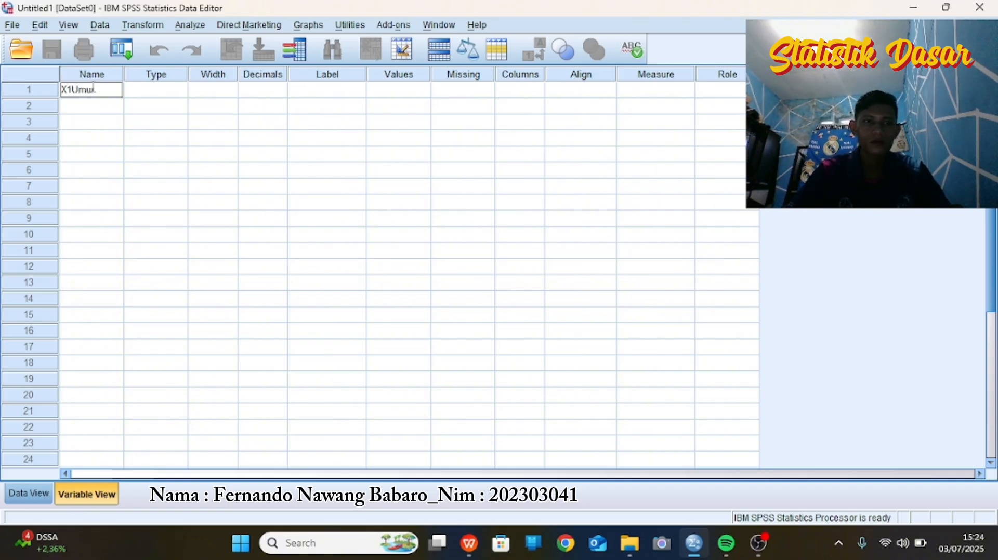
type("r")
left_click(87, 109)
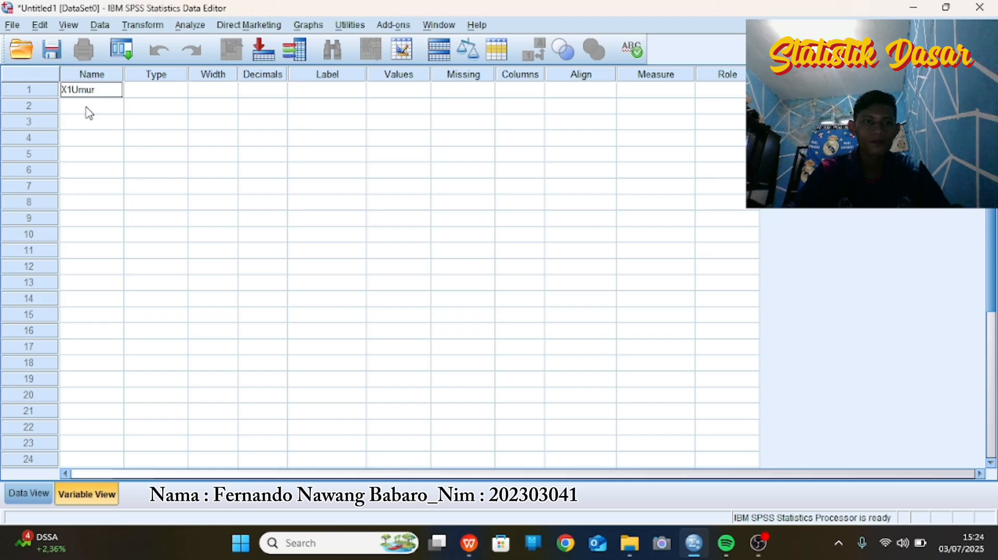
key("shift+Tab")
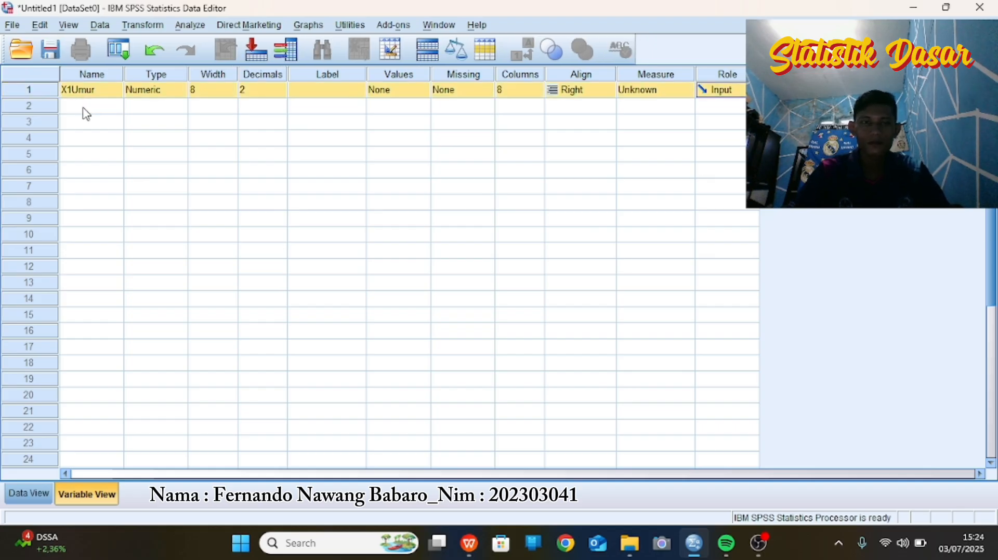
Step: Define two more variables below X1Umur, named X2Beratbadan and YKecepatanberlari
left_click(86, 109)
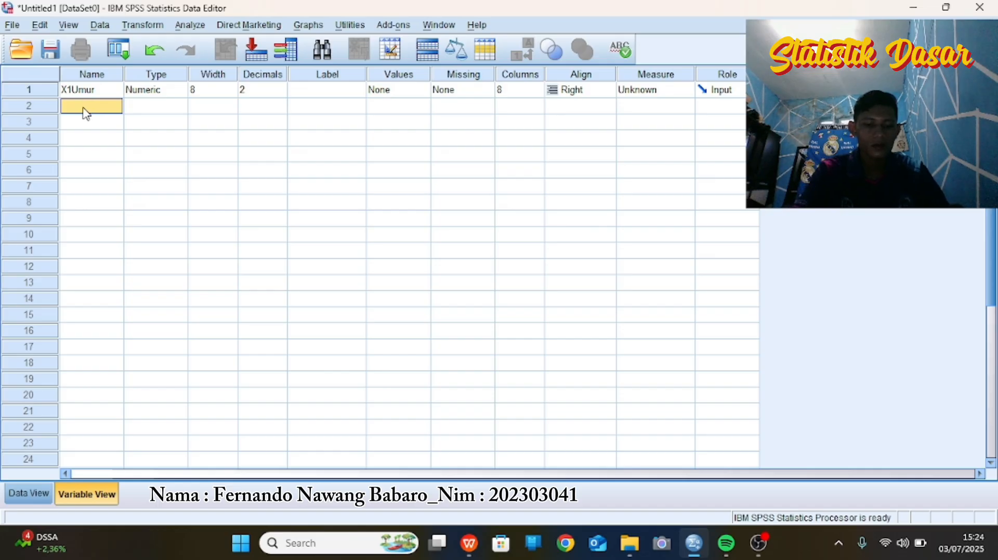
type("X")
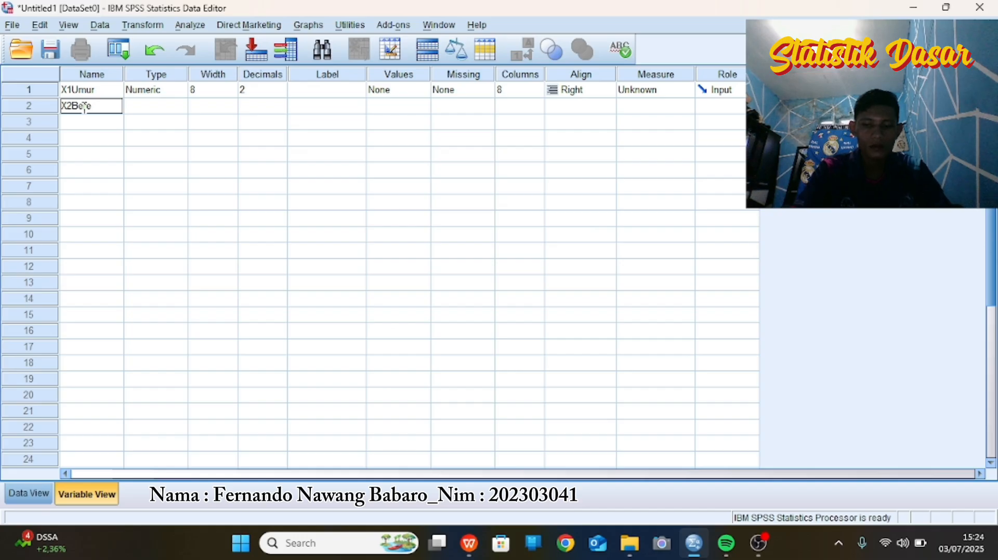
type("2Beratbadan")
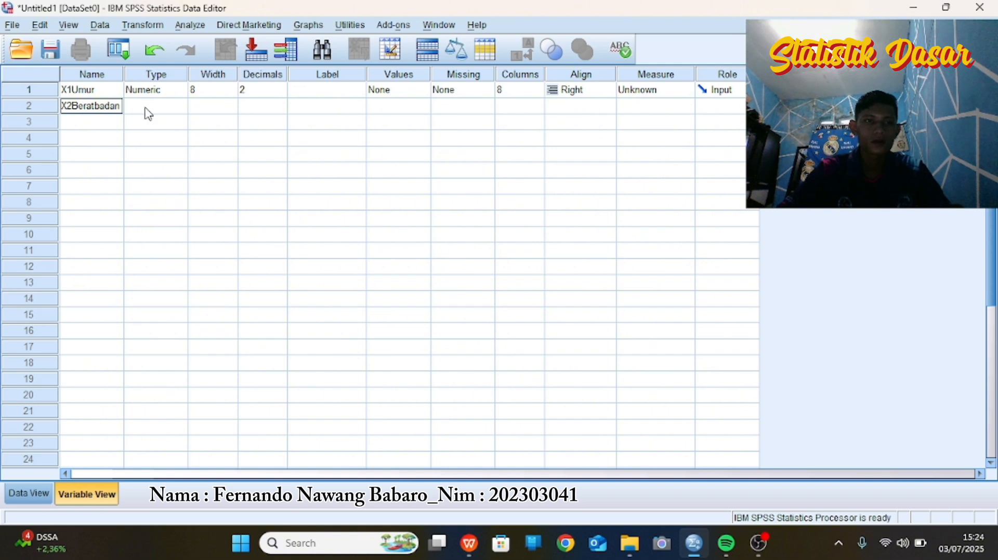
left_click(96, 122)
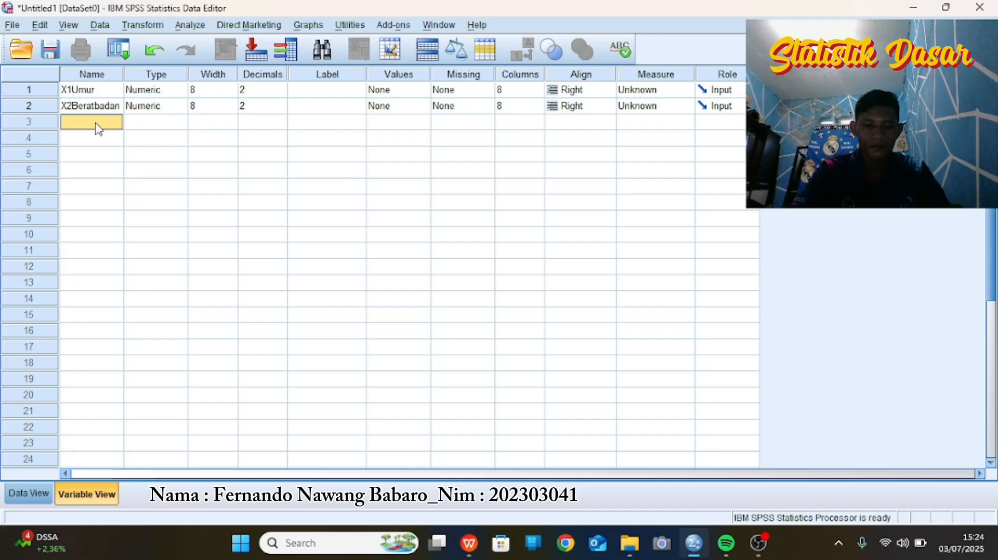
type("YKecep")
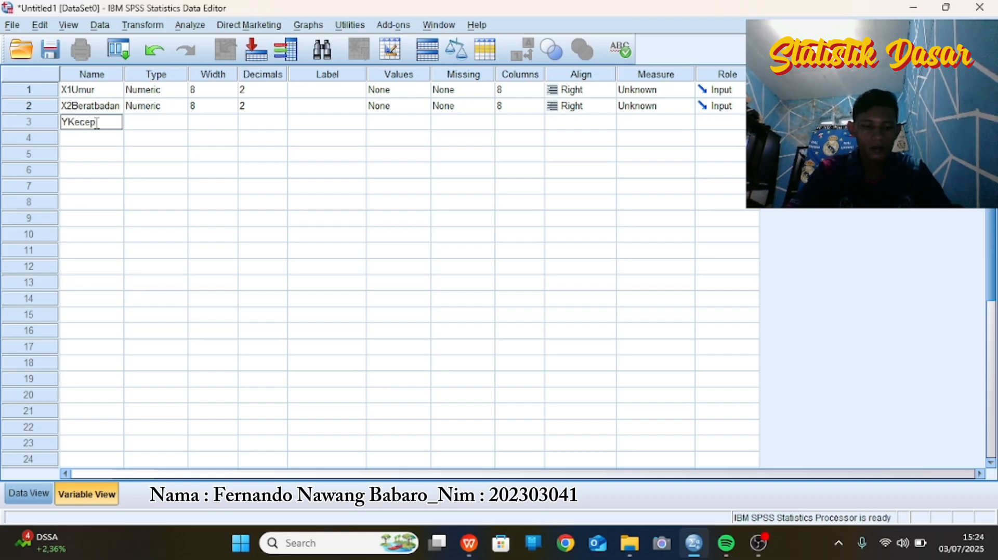
type("atan")
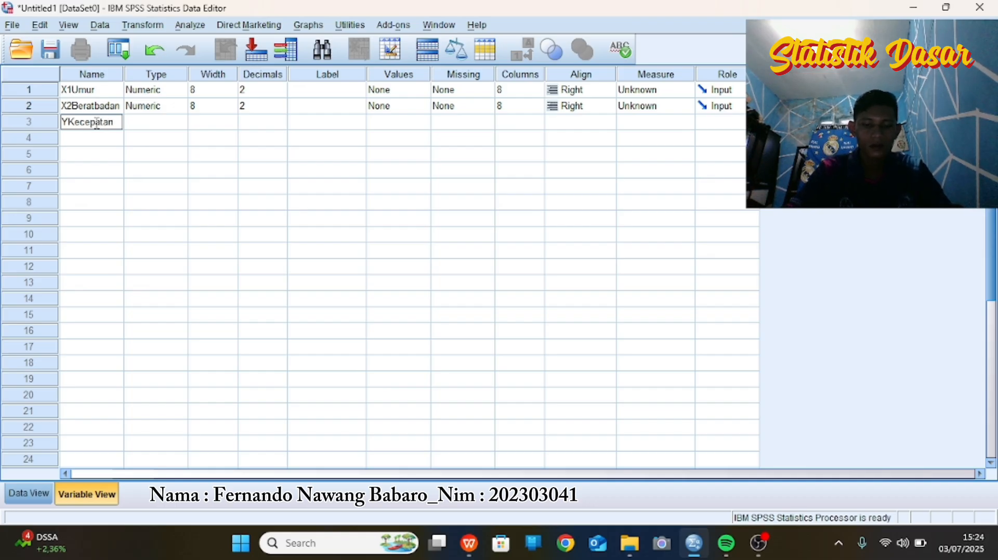
type("berlari")
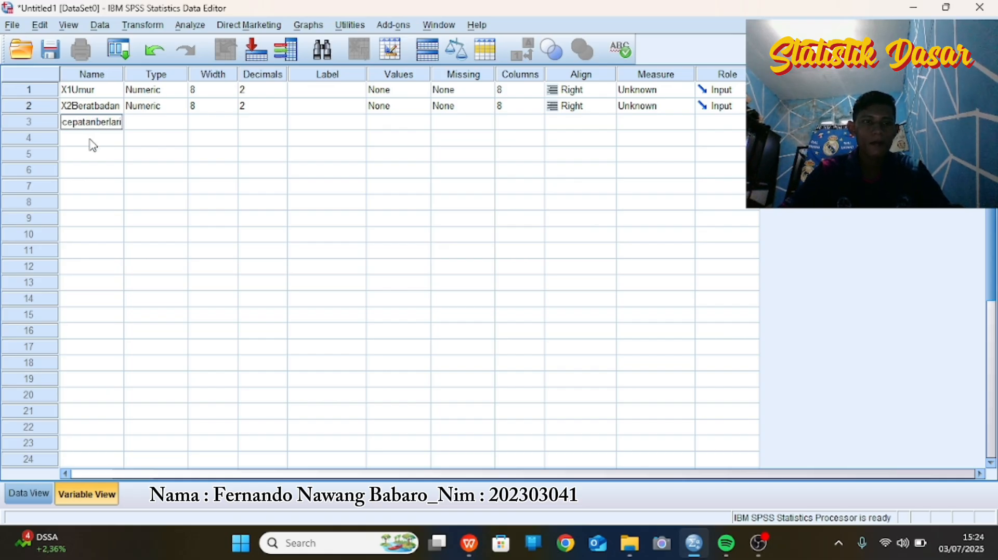
key("Return")
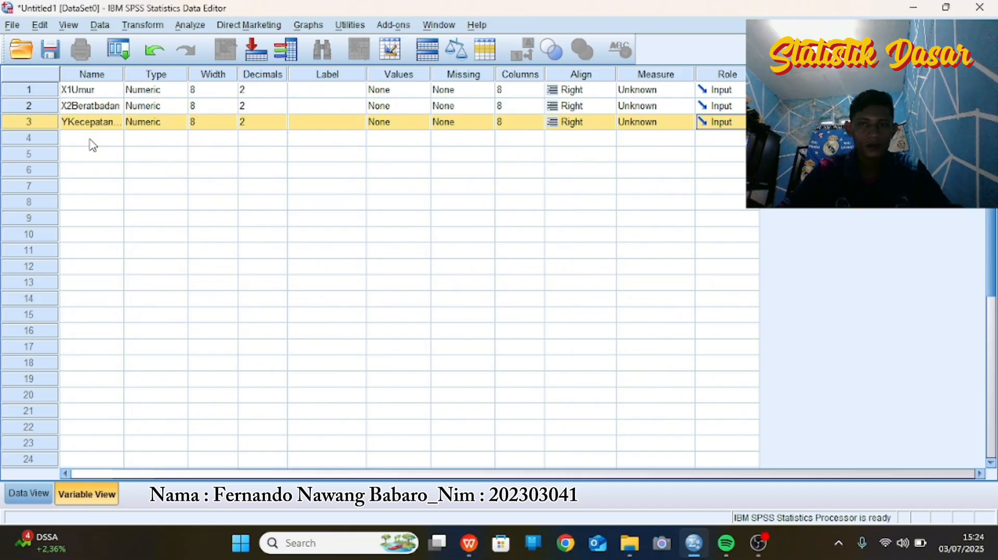
Step: Set the decimals of X1Umur, X2Beratbadan and YKecepatanberlari to 0
left_click(252, 90)
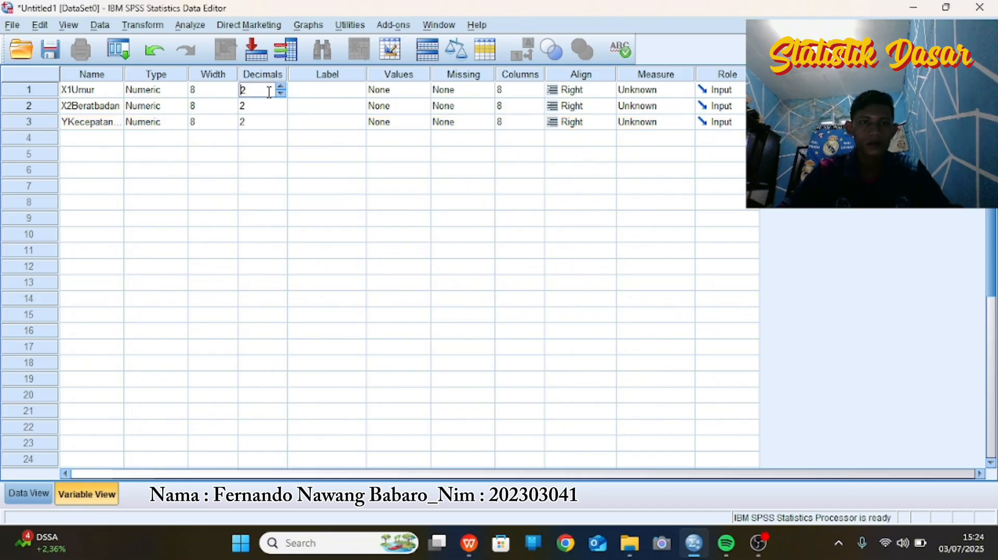
left_click(270, 106)
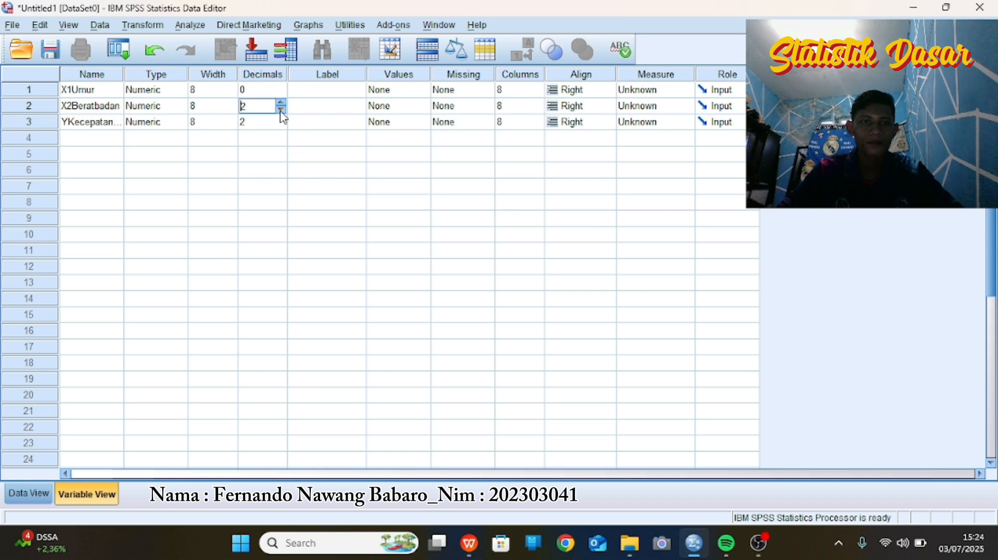
left_click(281, 110)
left_click(279, 123)
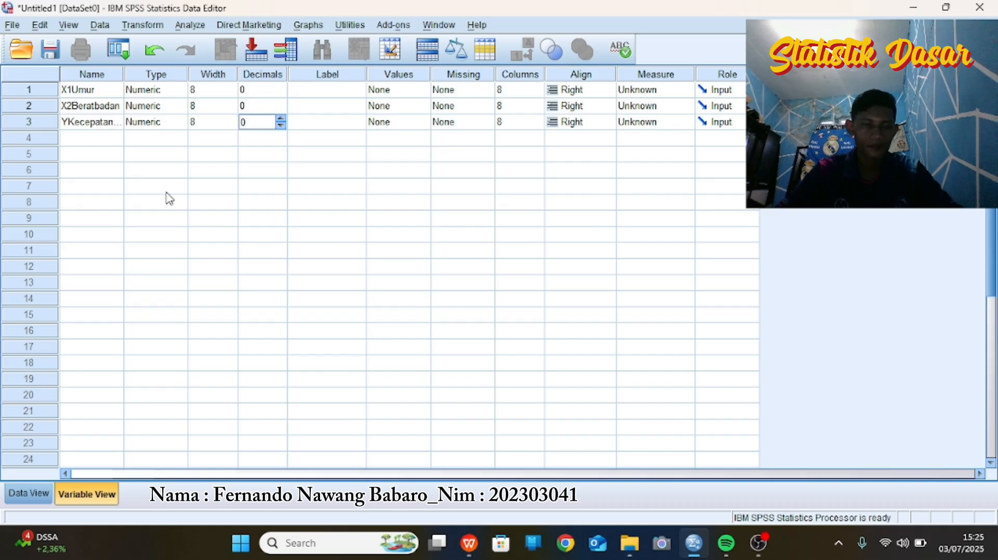
Step: Show the empty data grid, then copy the X1, X2 and Y values in B2:D19 from the SOAL UAS STATISTIK PJKR workbook
left_click(28, 494)
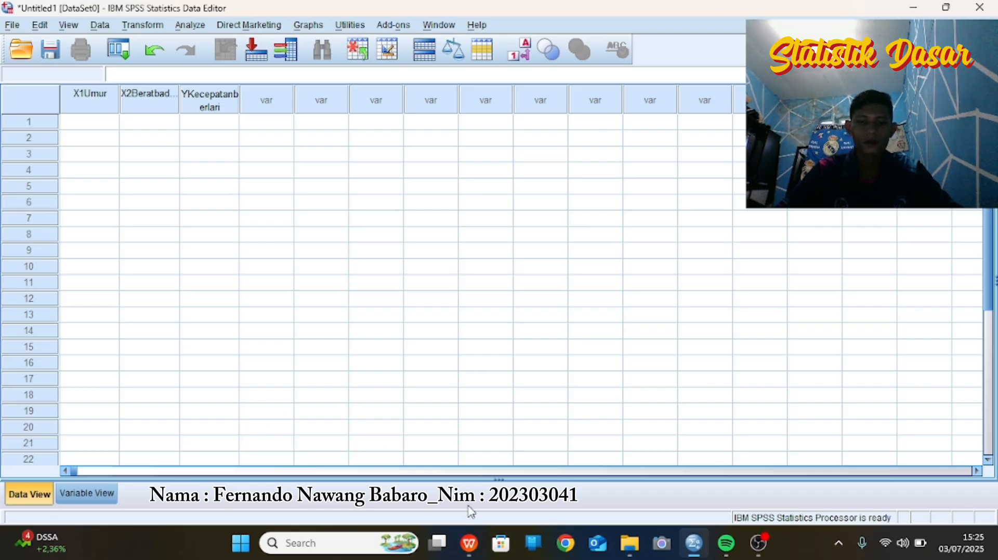
mouse_move(469, 547)
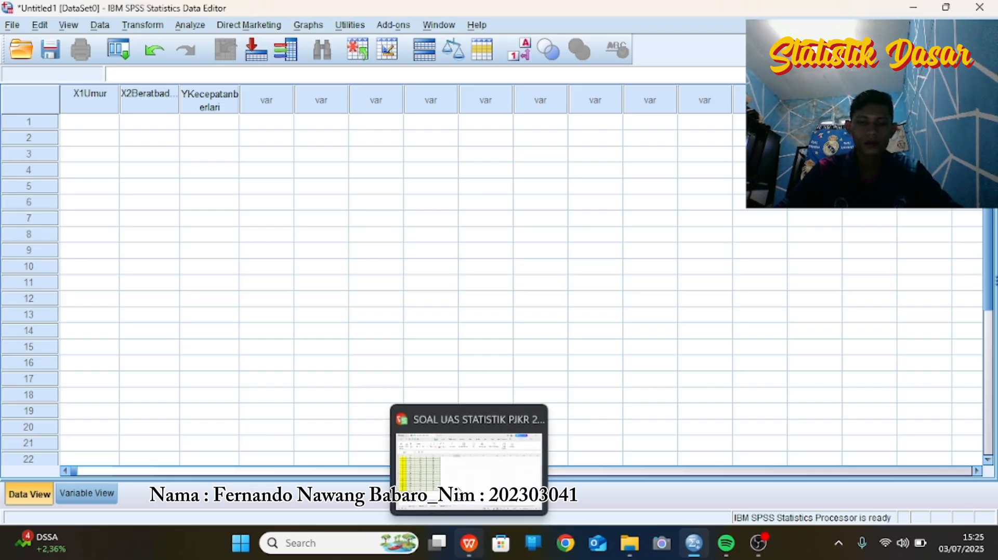
left_click(457, 485)
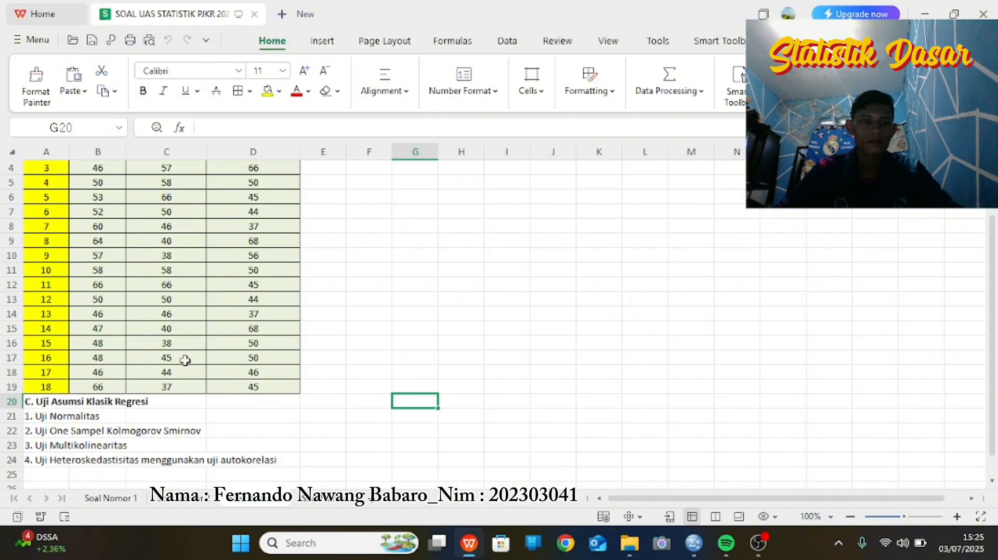
scroll(185, 360, "up", 1)
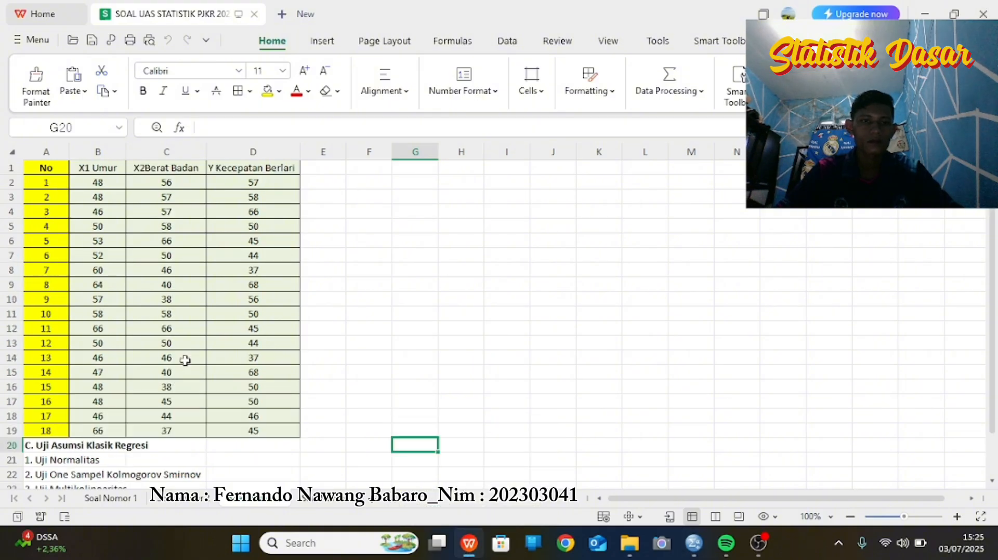
left_click(105, 183)
left_click_drag(105, 184, 236, 430)
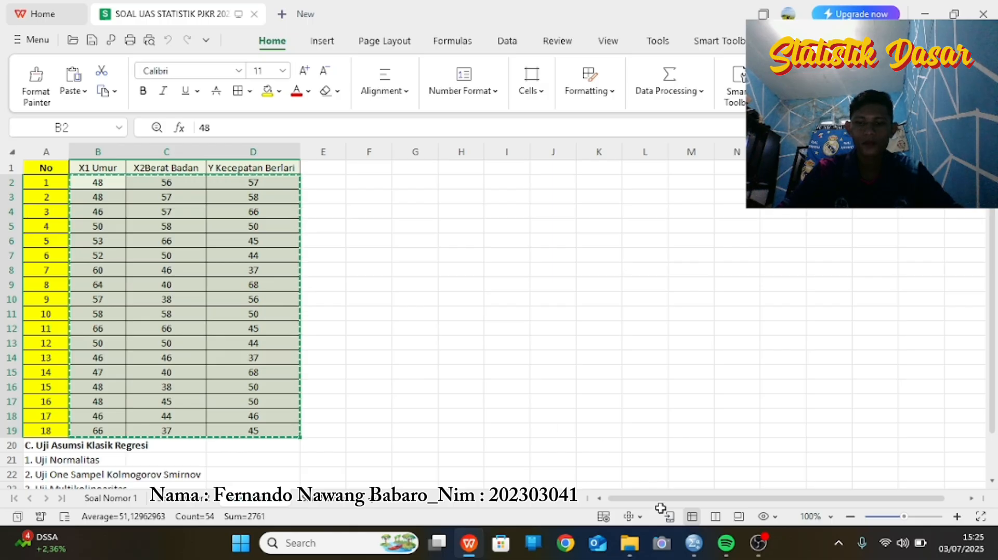
Step: Return to the SPSS Data Editor and paste the copied values starting at row 1 of X1Umur
mouse_move(692, 544)
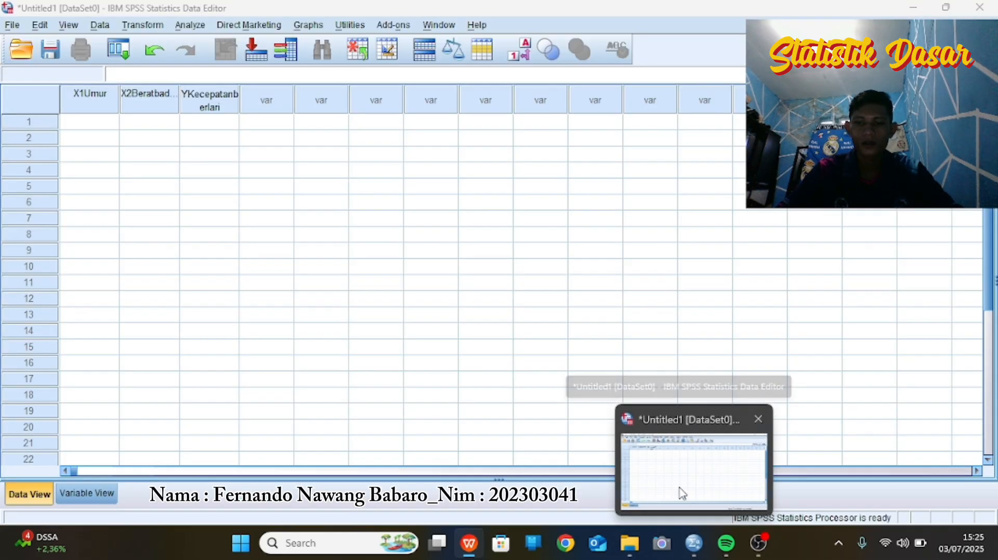
left_click(682, 493)
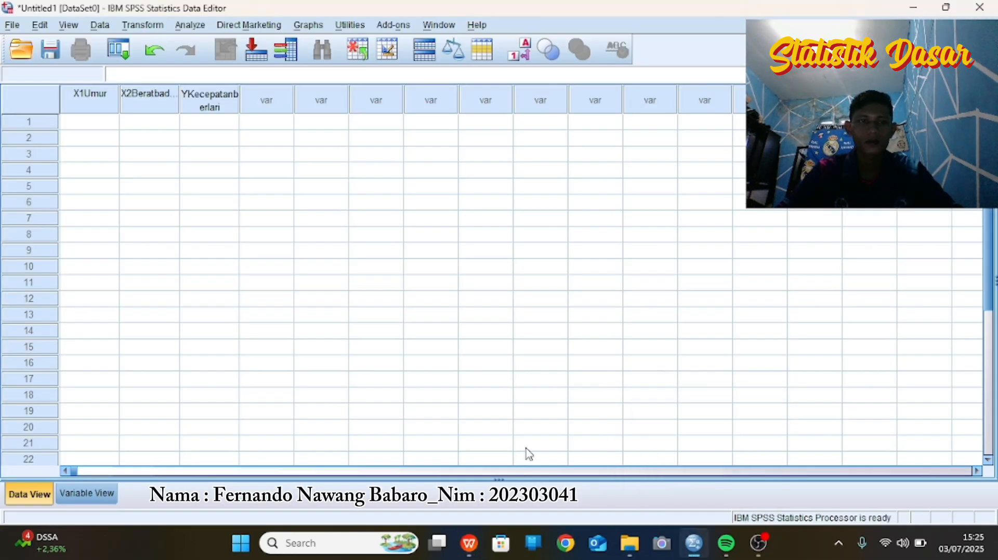
left_click(78, 123)
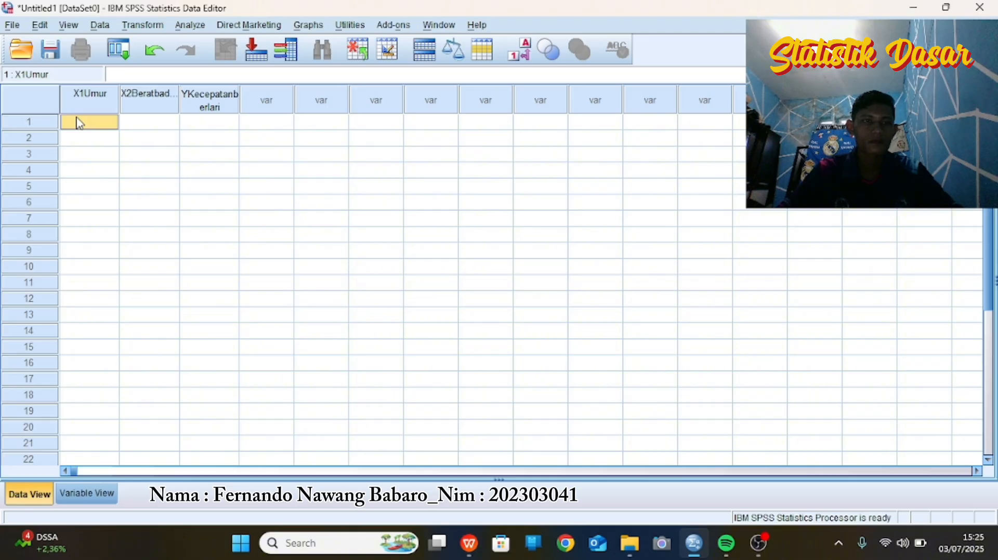
right_click(77, 123)
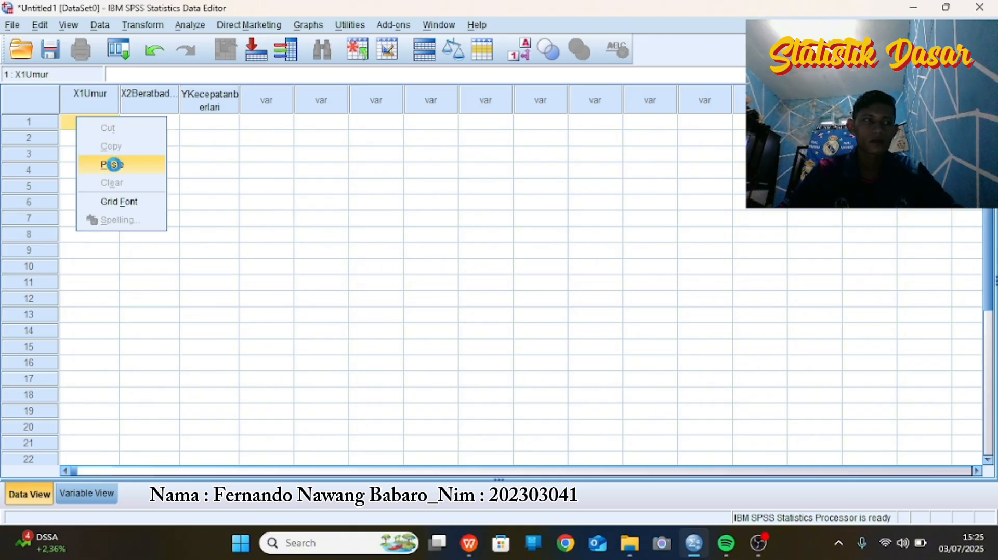
left_click(115, 169)
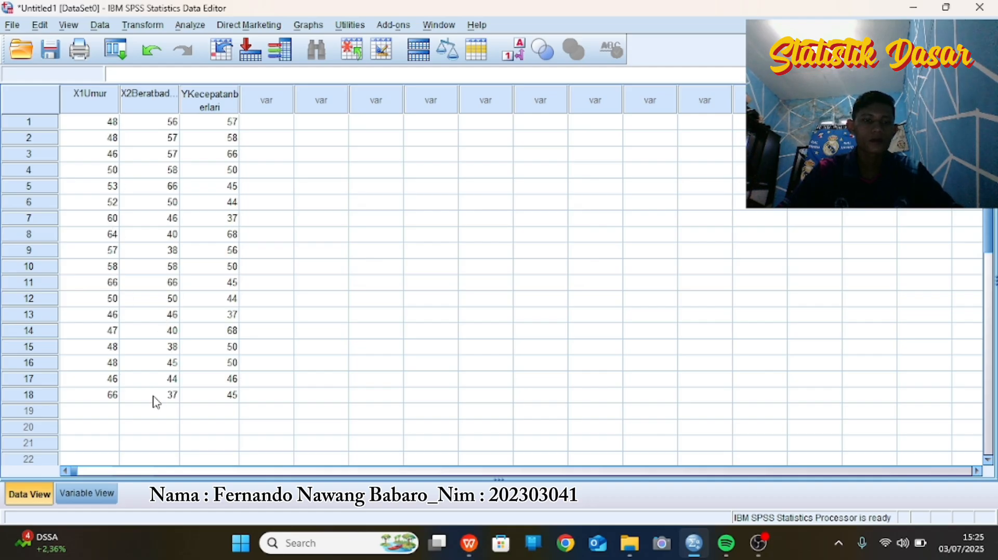
Step: Set up a linear regression with YKecepatanberlari as the dependent variable
left_click(76, 499)
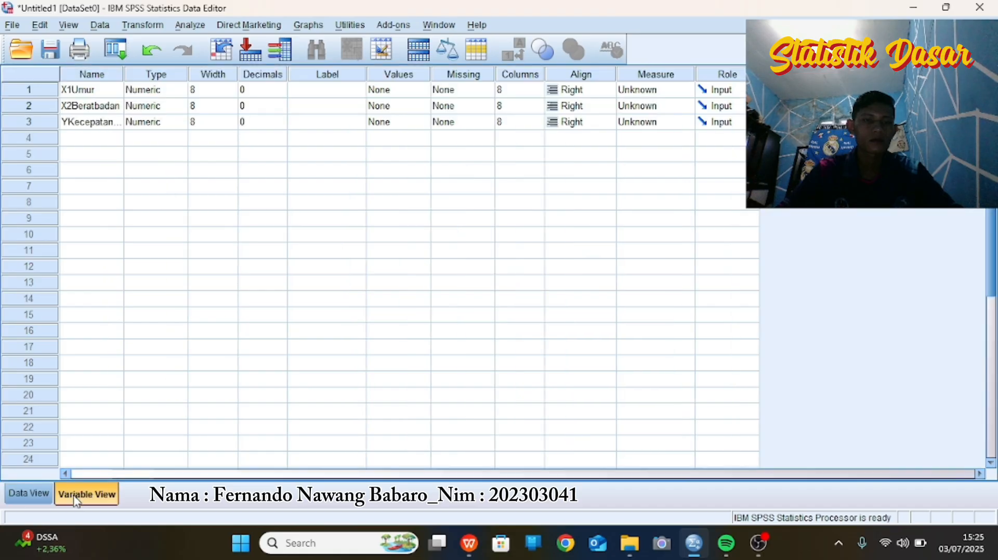
left_click(190, 26)
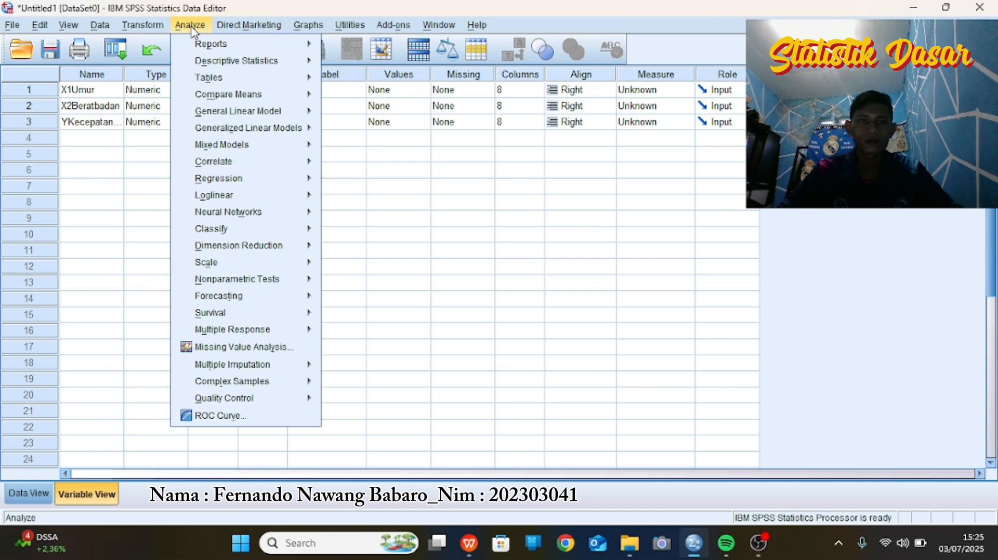
mouse_move(244, 114)
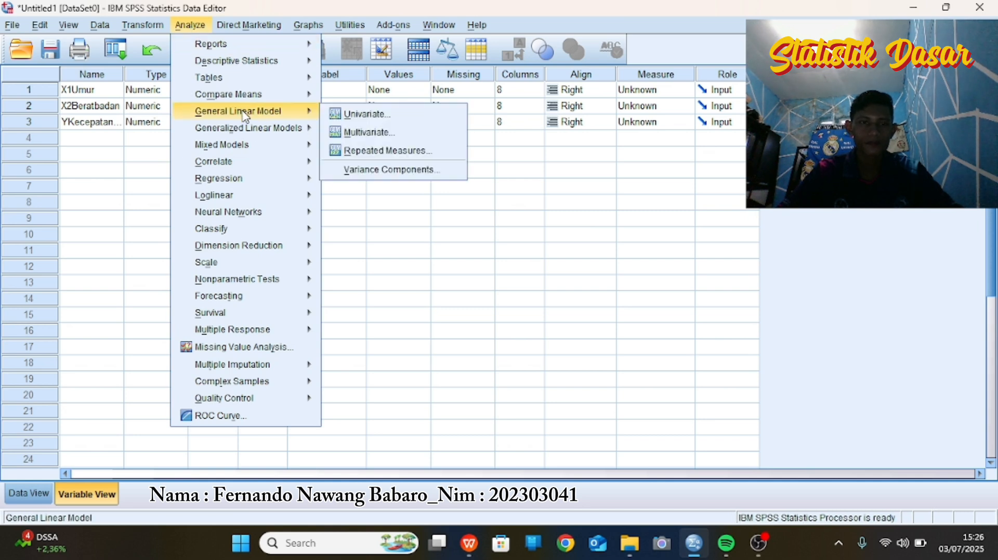
mouse_move(245, 181)
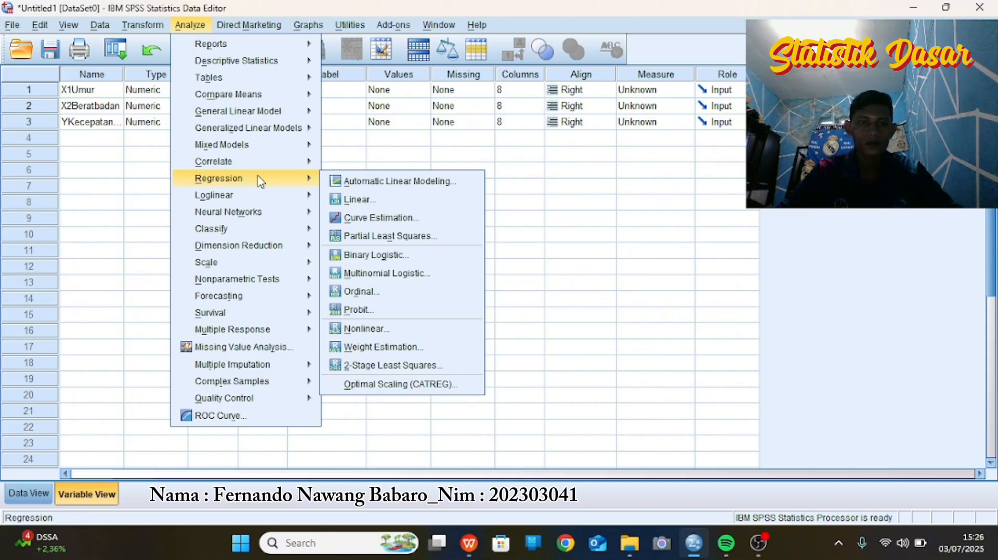
left_click(347, 200)
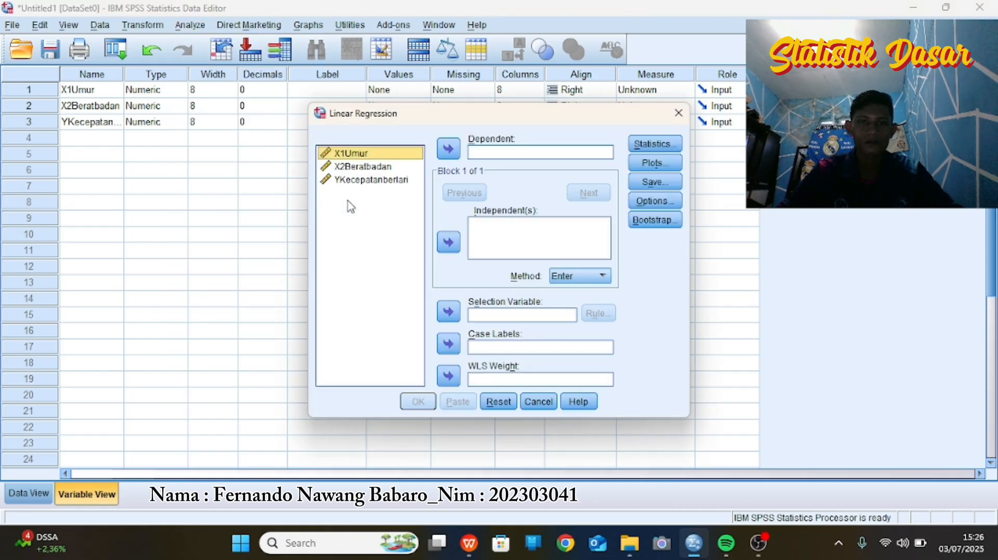
left_click(395, 179)
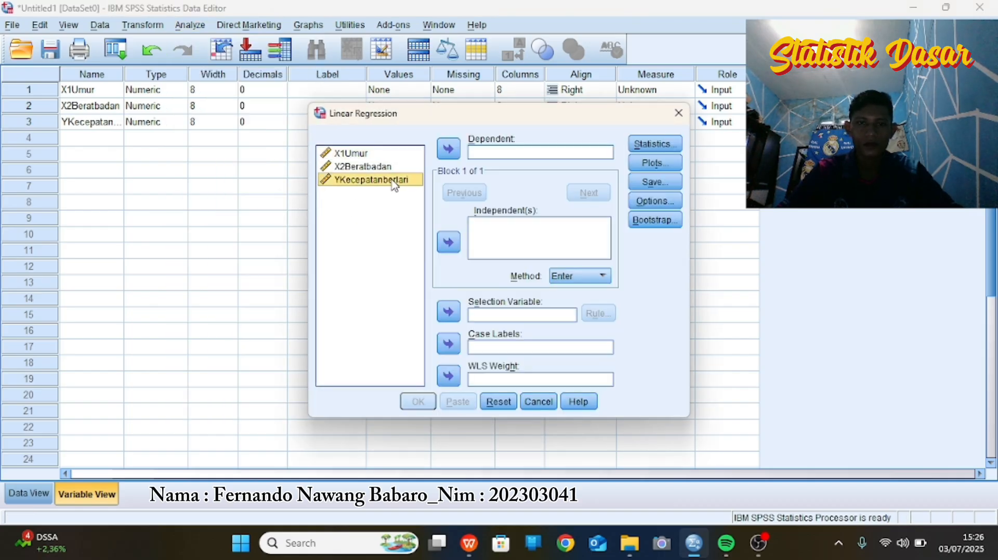
left_click(449, 150)
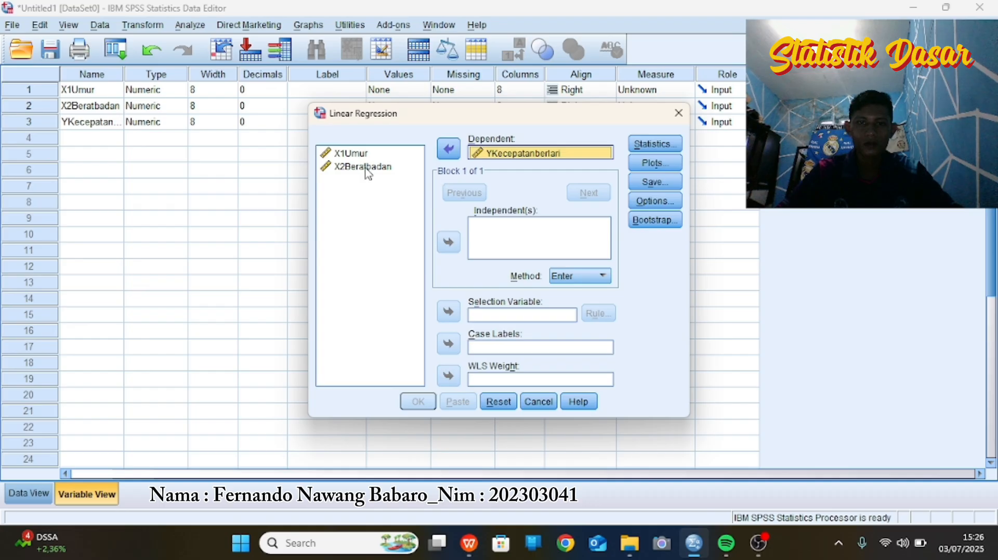
Step: Add X1Umur and X2Beratbadan as independent variables and accept the default Estimates and Model fit statistics
left_click(366, 152)
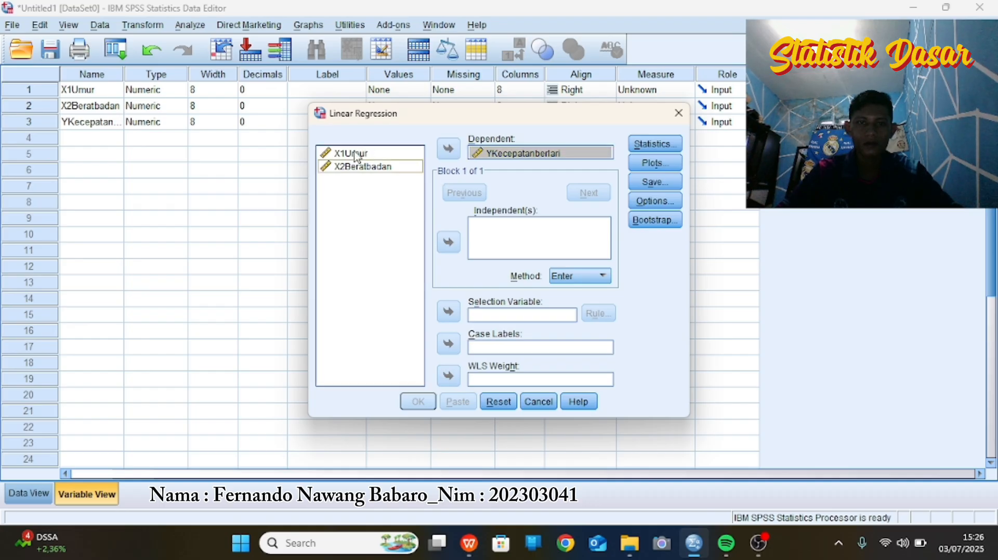
left_click(450, 243)
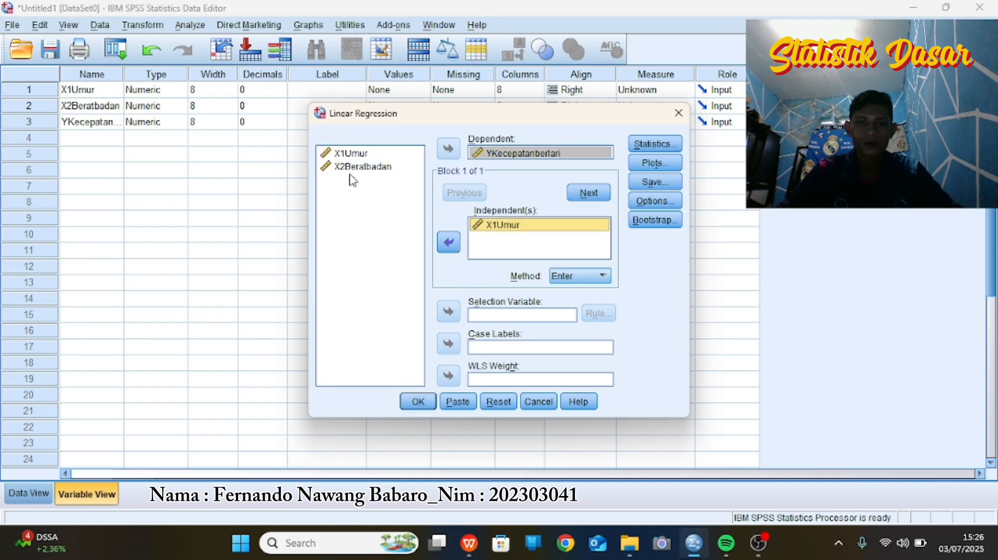
left_click(356, 167)
left_click(448, 244)
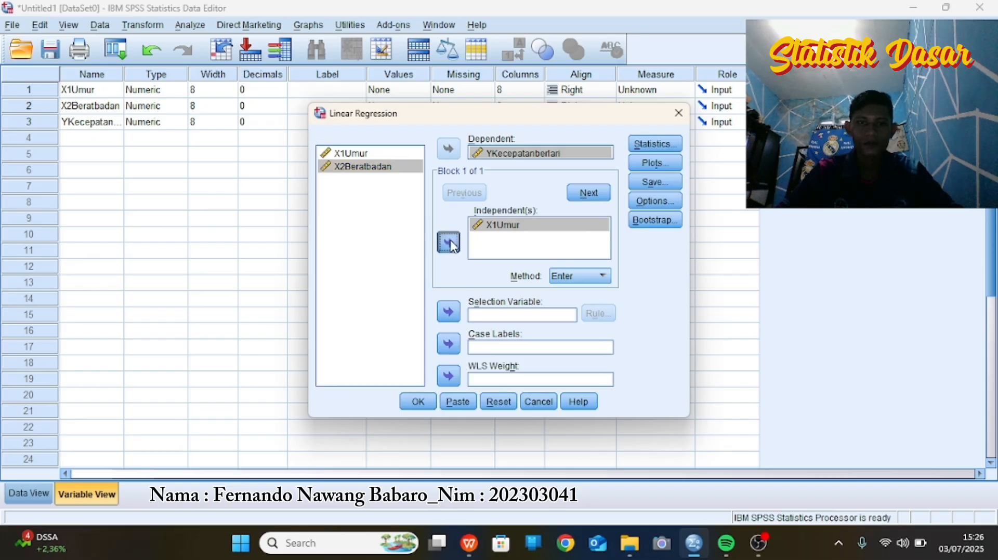
left_click(662, 145)
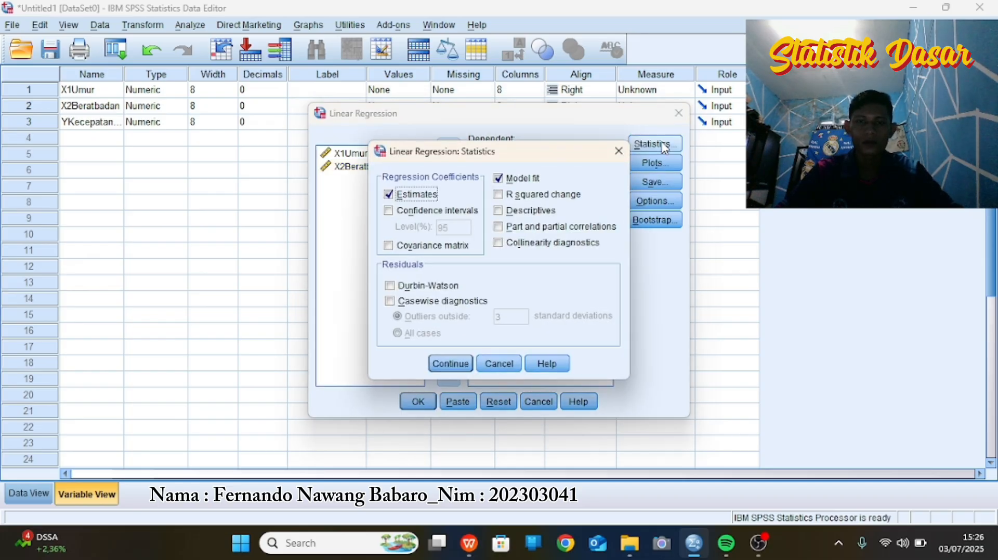
left_click(449, 365)
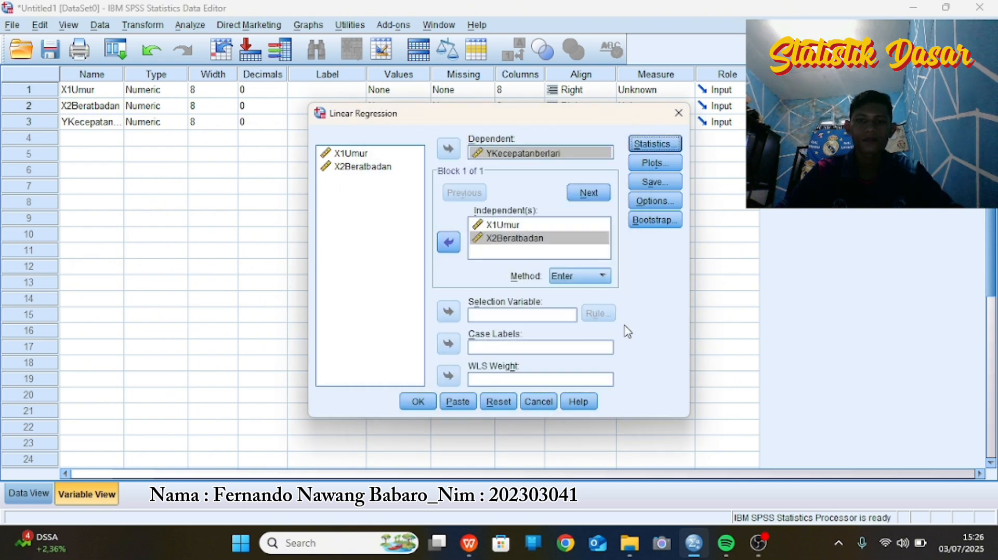
Step: Configure the regression plots with DEPENDNT on Y, *SRESID on X, a histogram and a normal probability plot
left_click(650, 163)
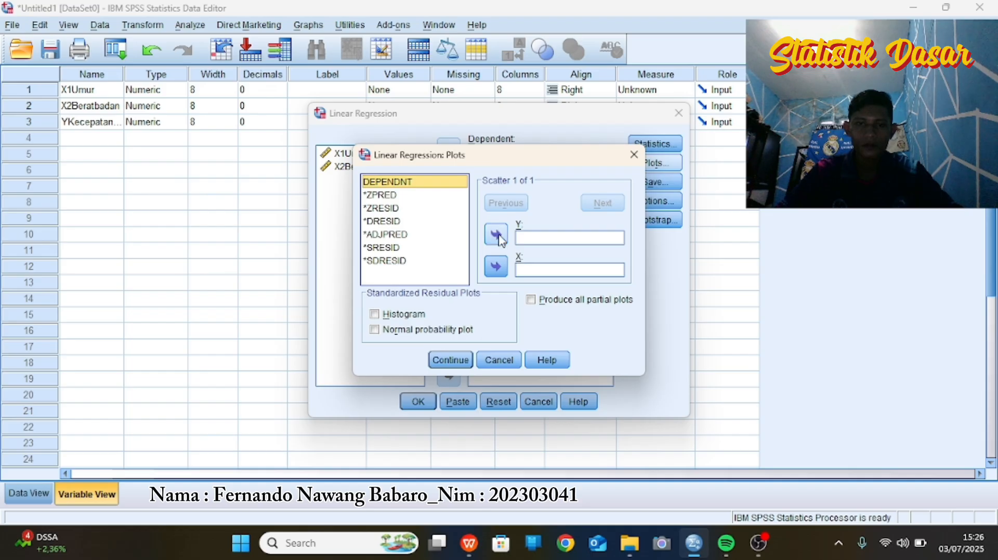
left_click(496, 235)
left_click(400, 247)
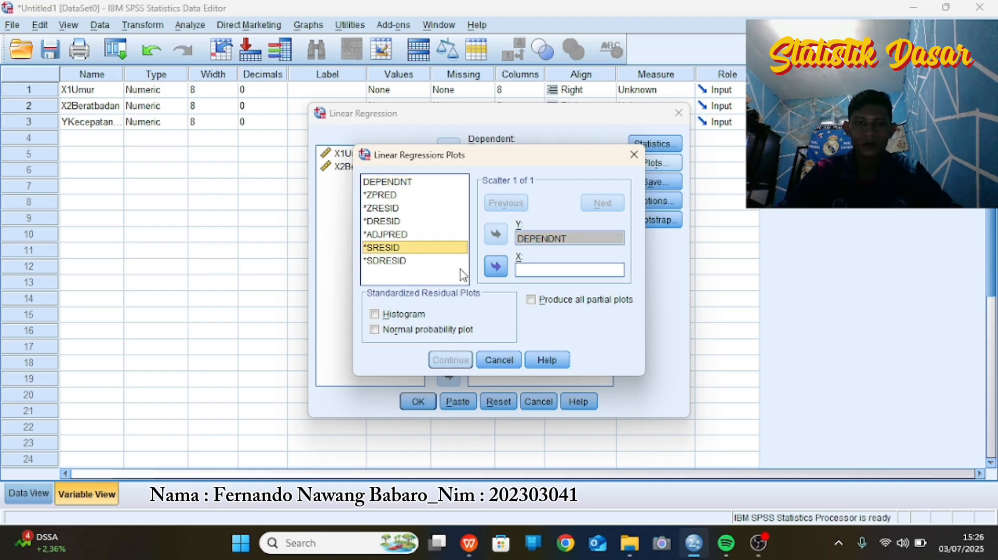
left_click(496, 268)
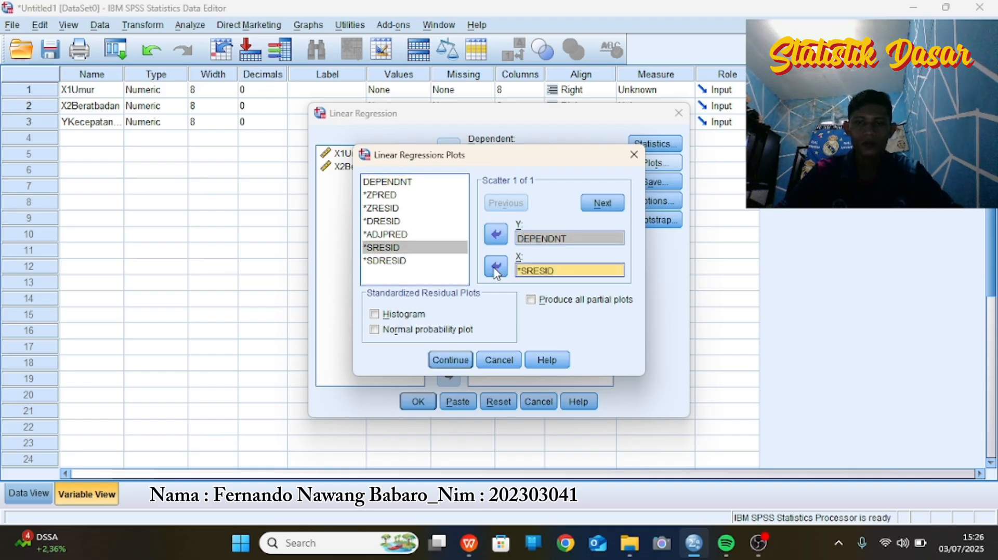
left_click(392, 314)
left_click(405, 331)
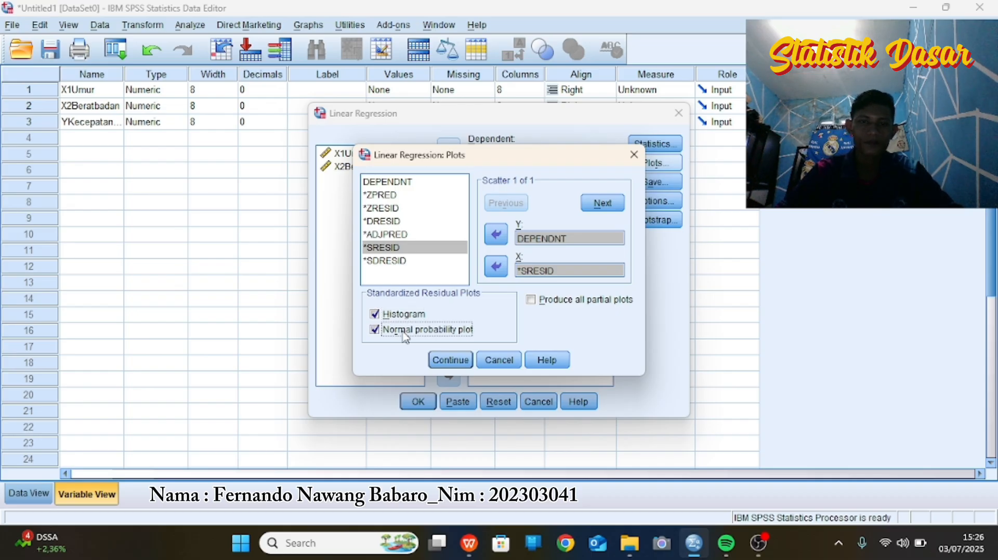
left_click(450, 360)
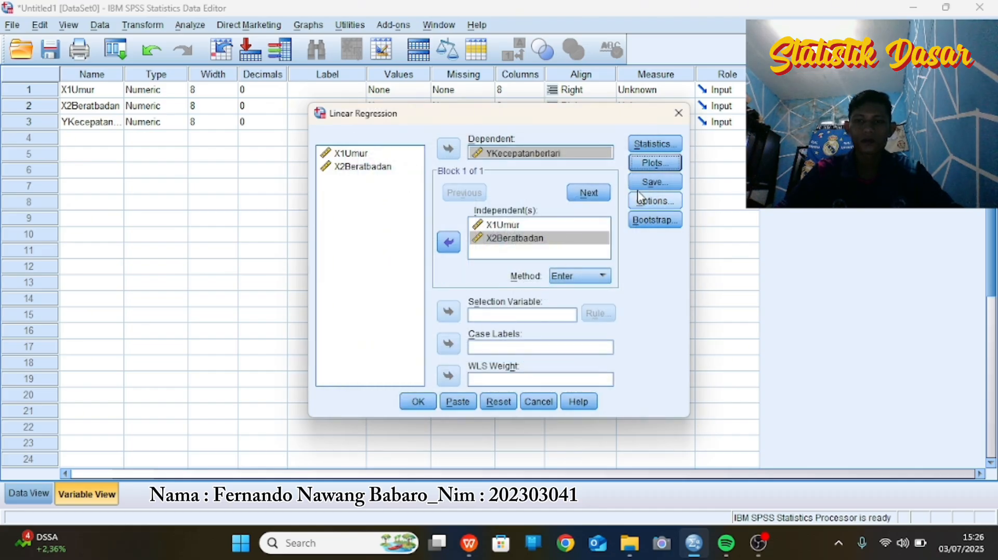
Step: Choose to save the unstandardized residuals of the regression as a new variable
left_click(649, 183)
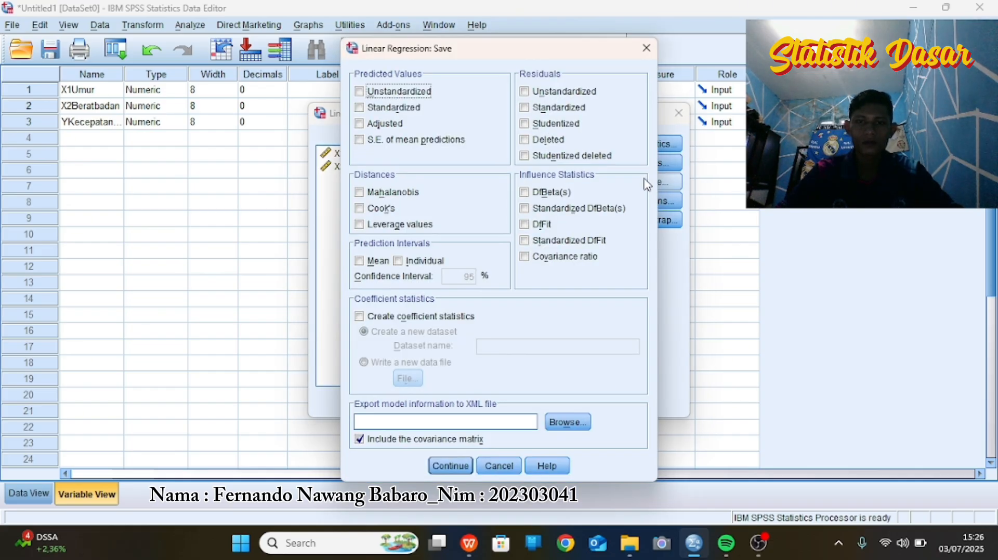
left_click(546, 93)
left_click(545, 95)
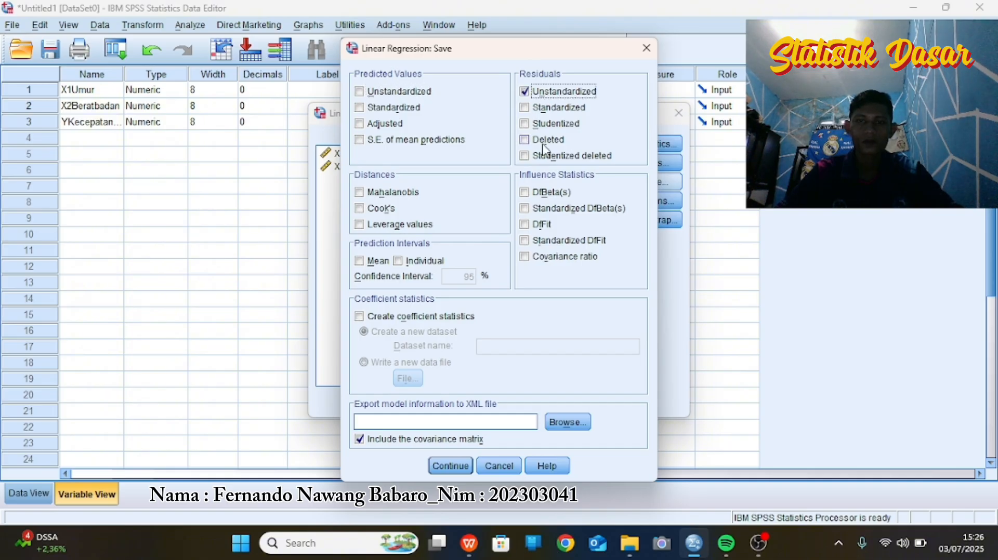
left_click(451, 466)
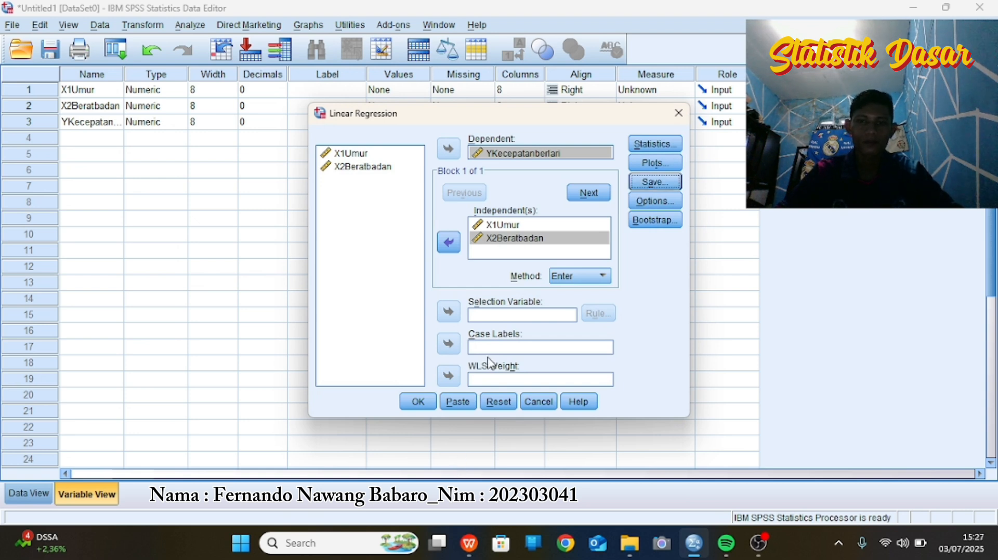
Step: Accept the default regression options and bootstrap settings, and run the linear regression
left_click(651, 202)
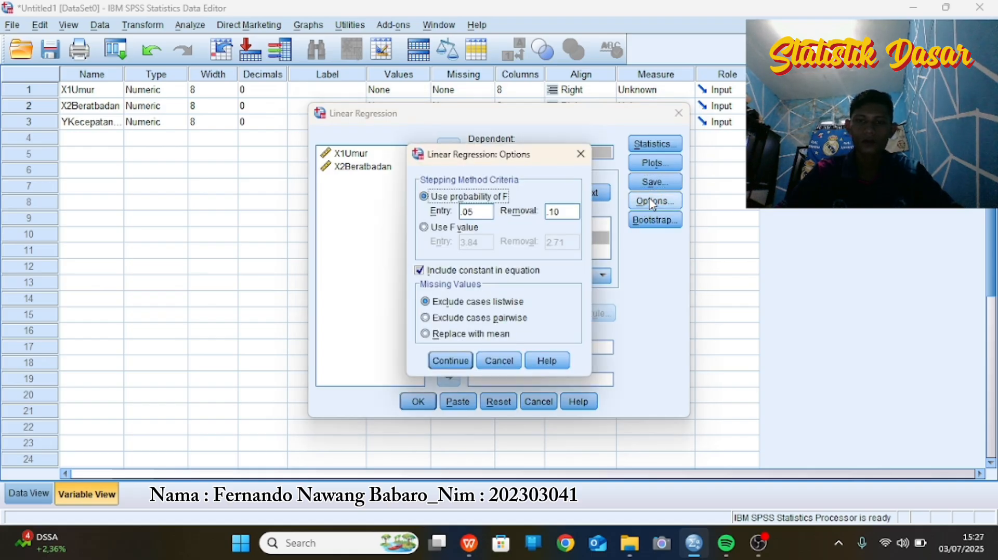
left_click(450, 360)
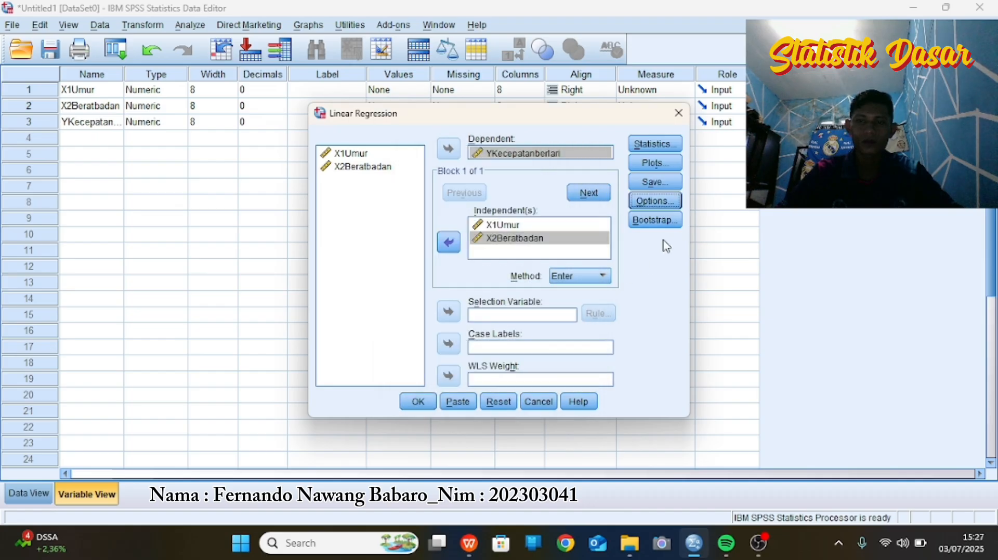
left_click(651, 221)
left_click(448, 436)
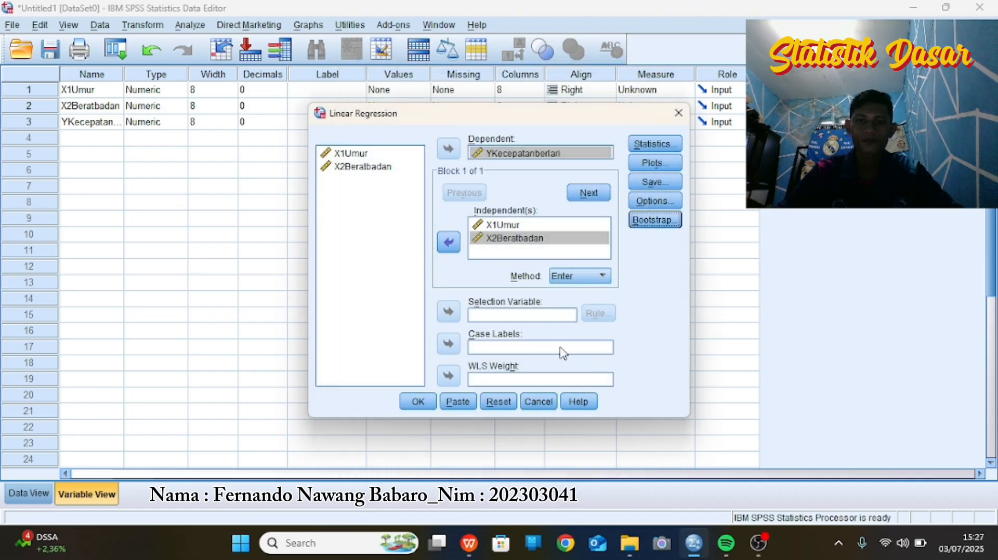
left_click(418, 404)
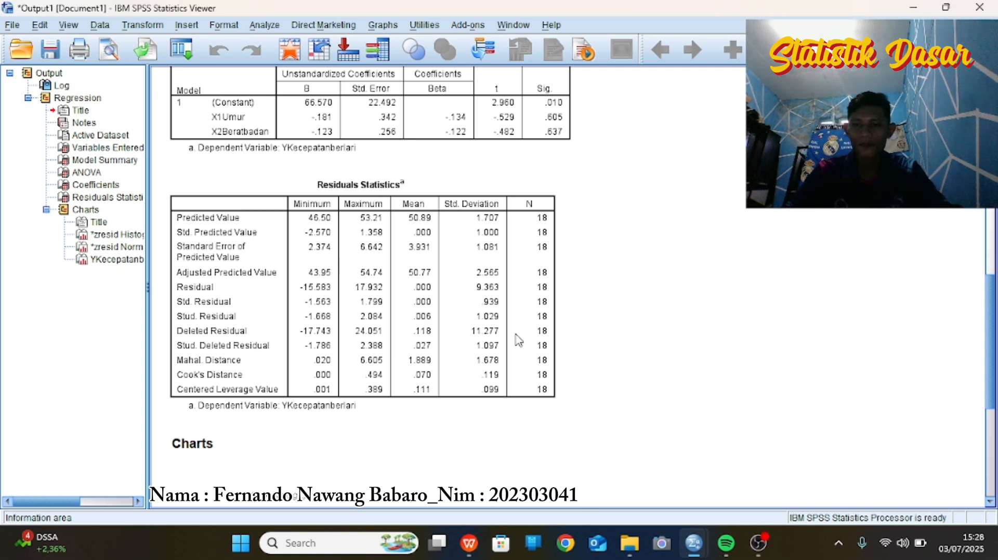
Step: Examine the regression output tables, from Variables Entered/Removed and Model Summary through ANOVA, Coefficients and Residuals Statistics
scroll(643, 322, "up", 3)
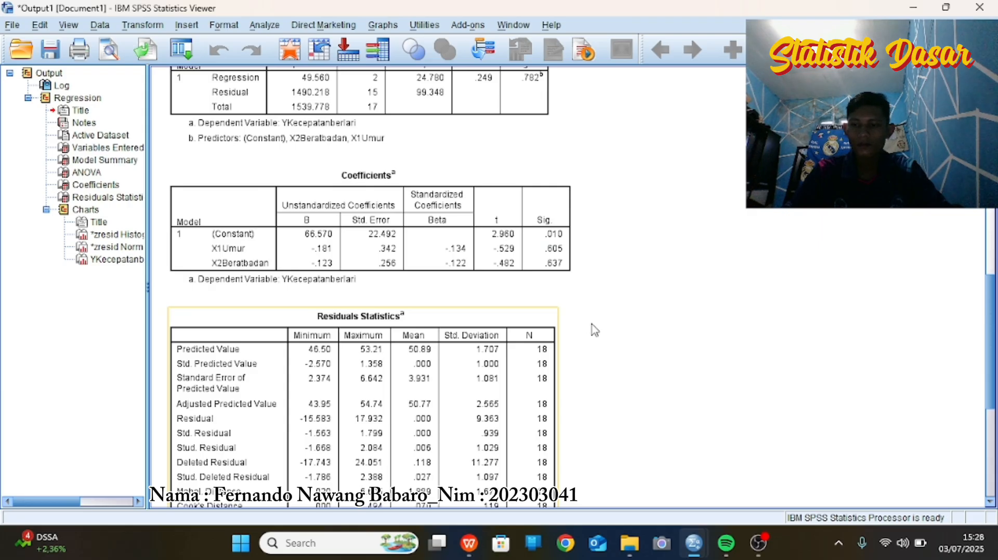
scroll(593, 330, "up", 3)
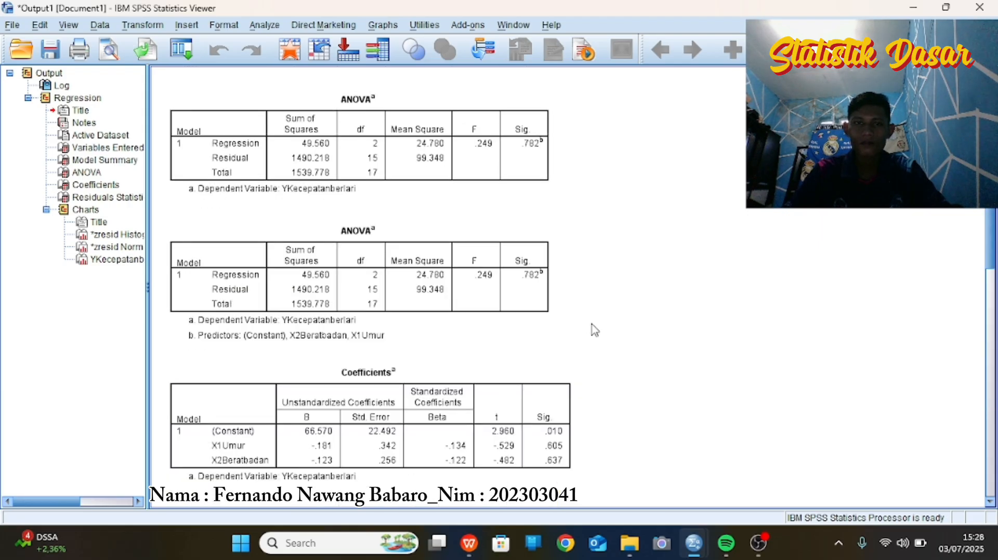
scroll(594, 330, "up", 6)
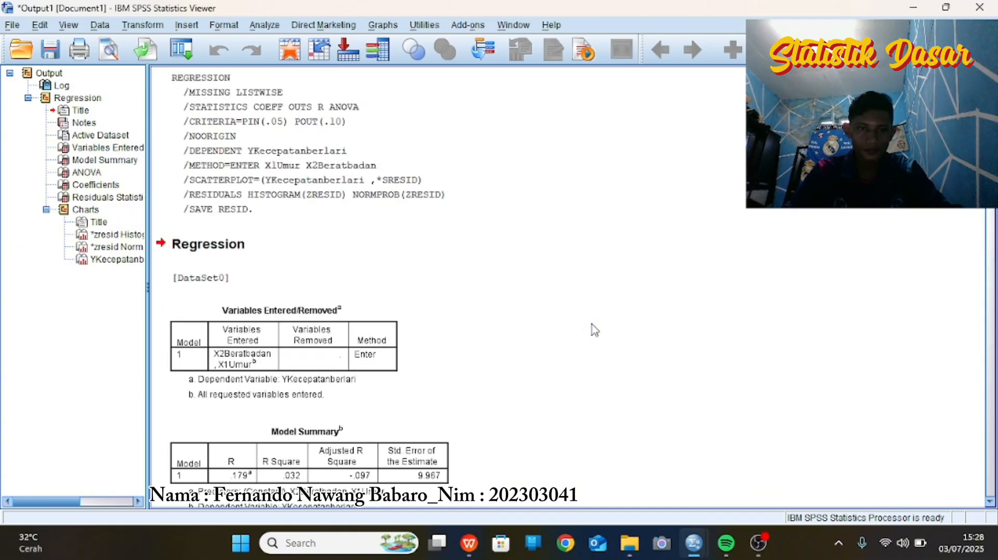
scroll(594, 330, "down", 2)
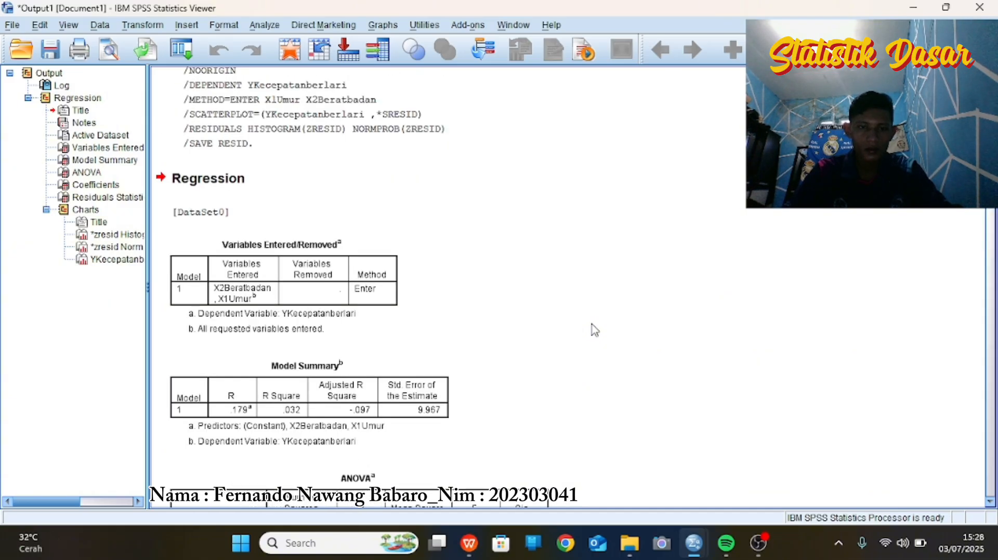
scroll(594, 330, "down", 2)
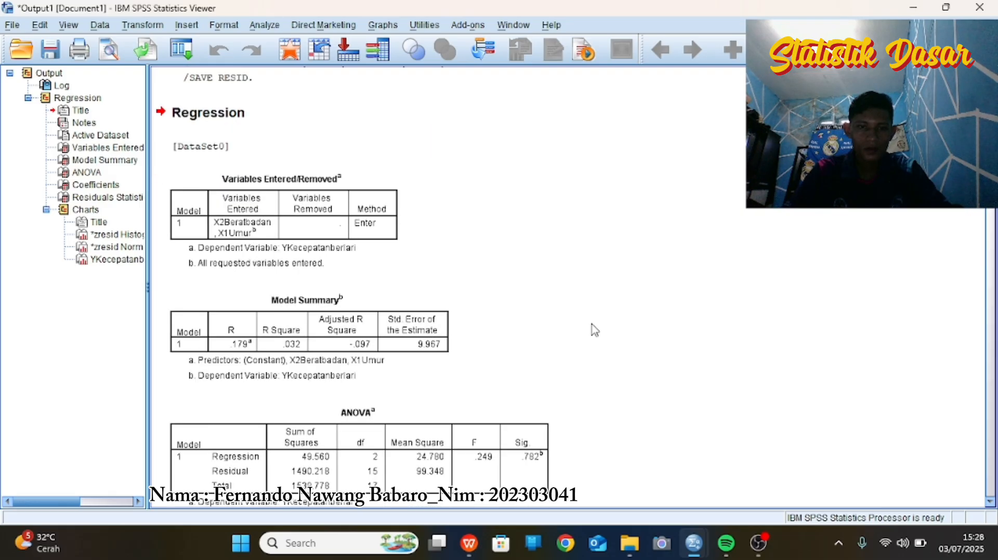
scroll(594, 330, "down", 2)
scroll(594, 330, "down", 2)
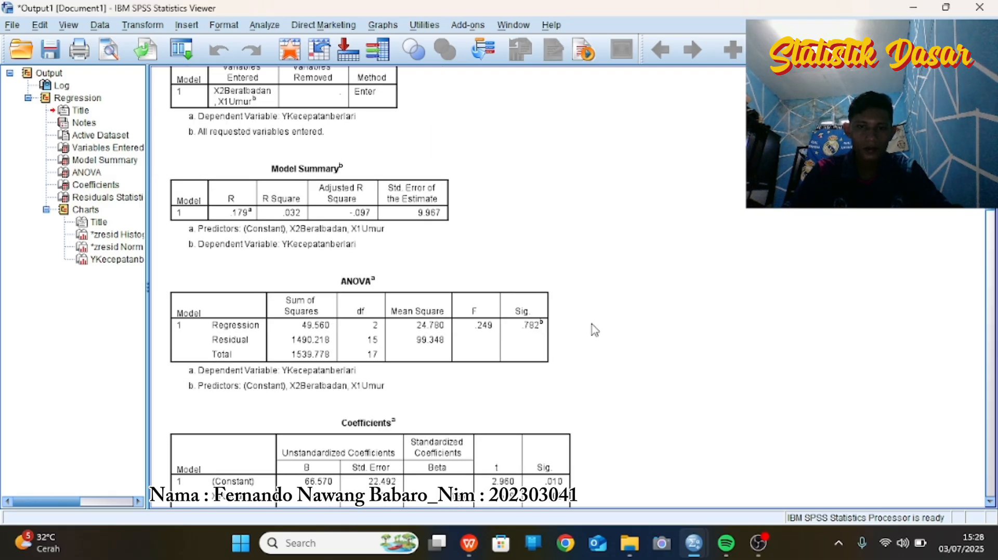
scroll(594, 330, "down", 2)
scroll(594, 330, "down", 2)
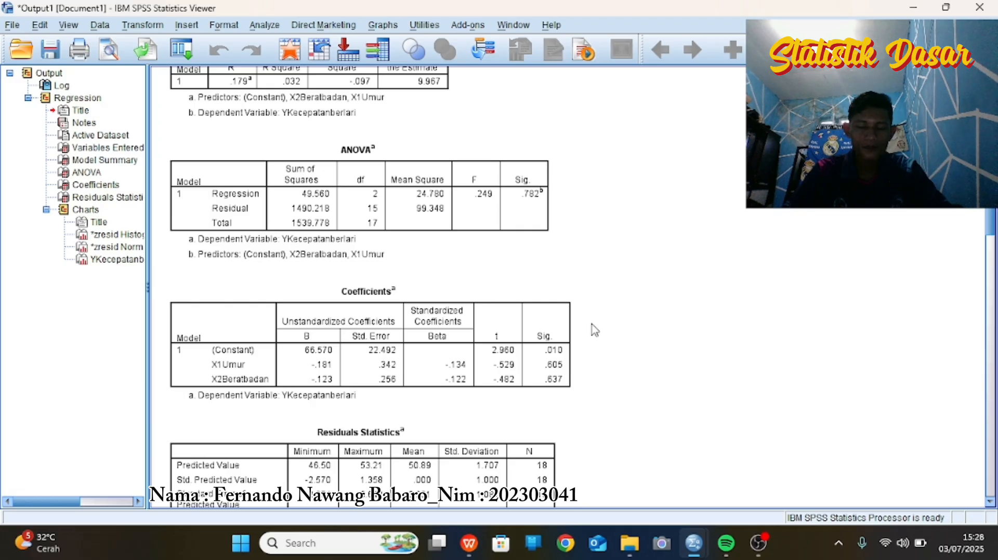
scroll(594, 330, "down", 2)
scroll(594, 330, "down", 4)
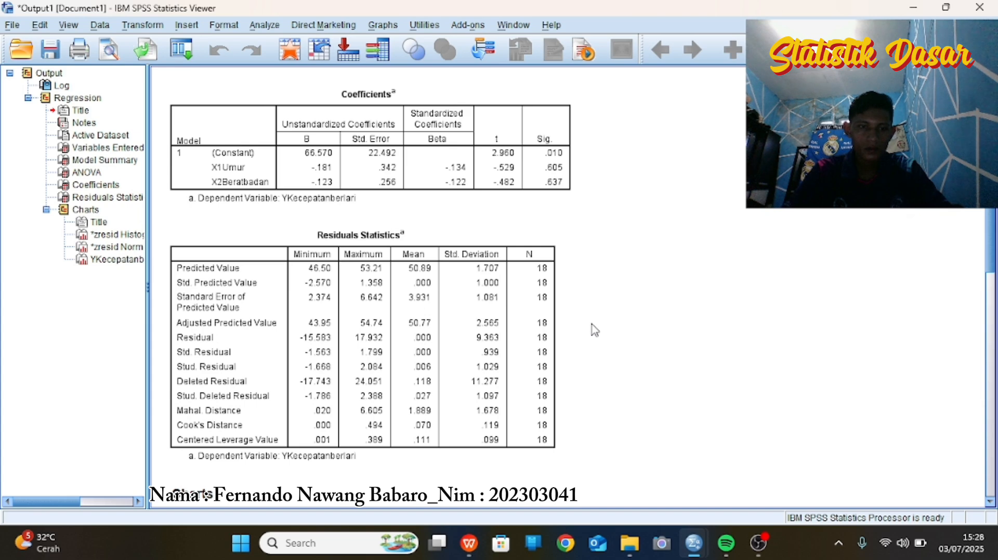
scroll(594, 330, "down", 2)
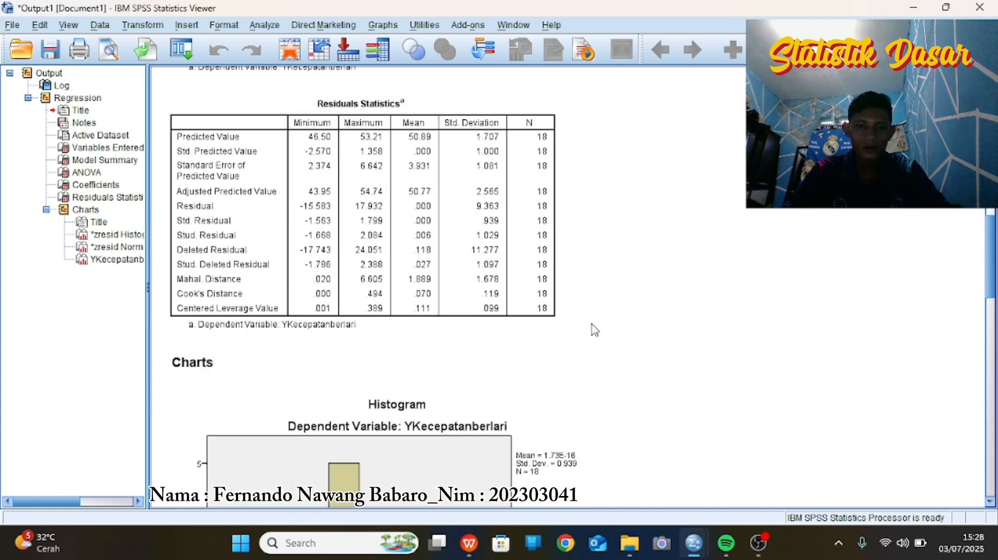
Step: Examine the regression charts for YKecepatanberlari: the residual histogram, the normal P-P plot and the scatterplot
scroll(594, 330, "down", 5)
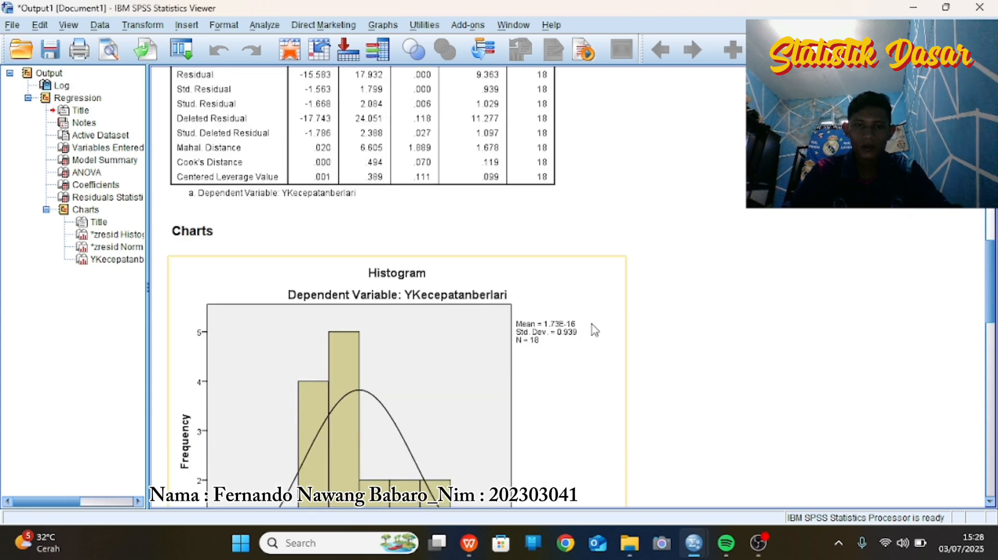
scroll(594, 330, "down", 3)
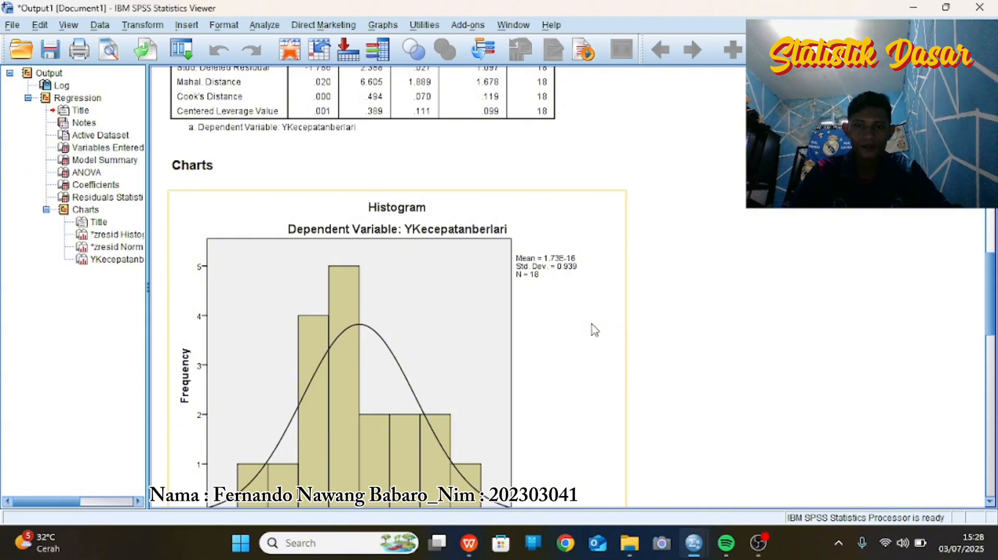
scroll(594, 330, "down", 5)
scroll(594, 330, "down", 3)
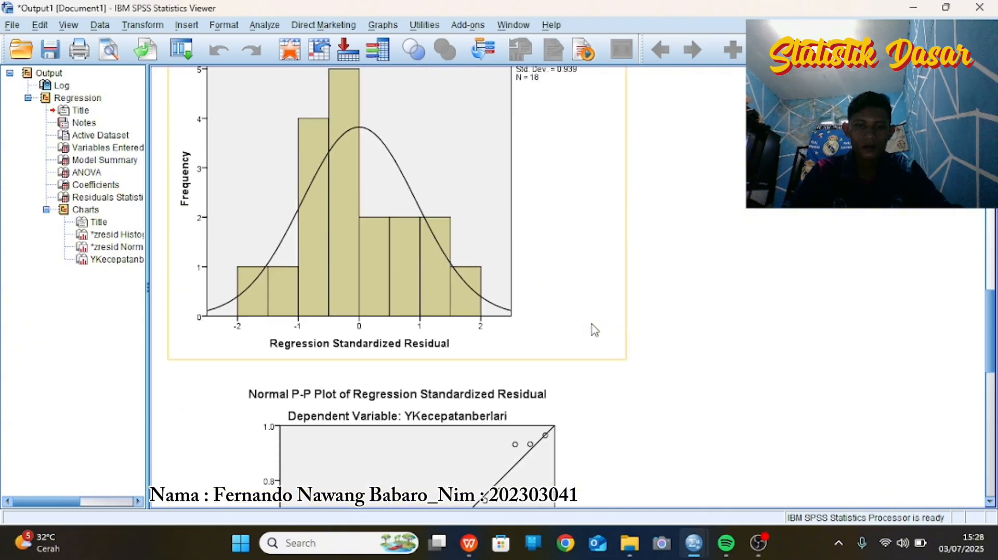
scroll(593, 330, "down", 3)
scroll(594, 330, "down", 3)
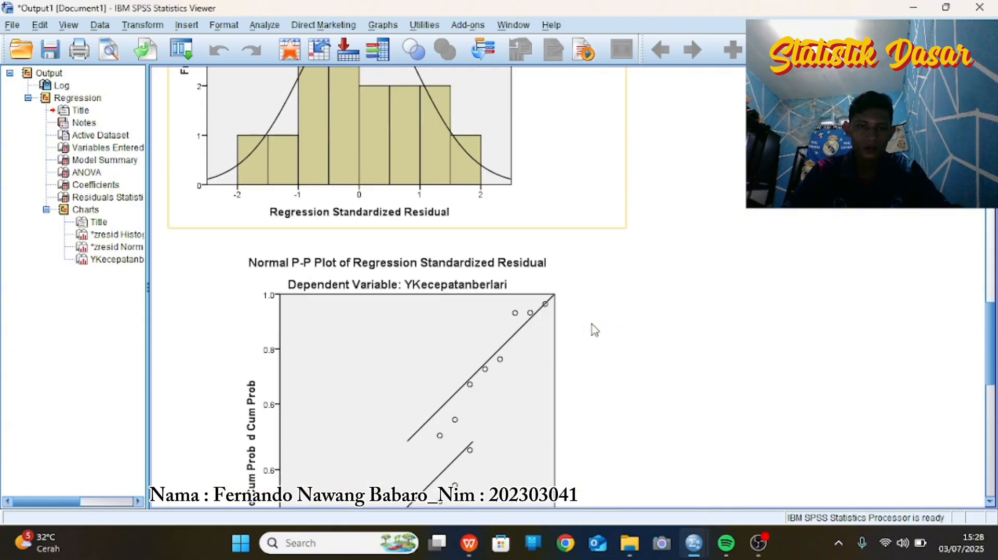
scroll(594, 330, "down", 6)
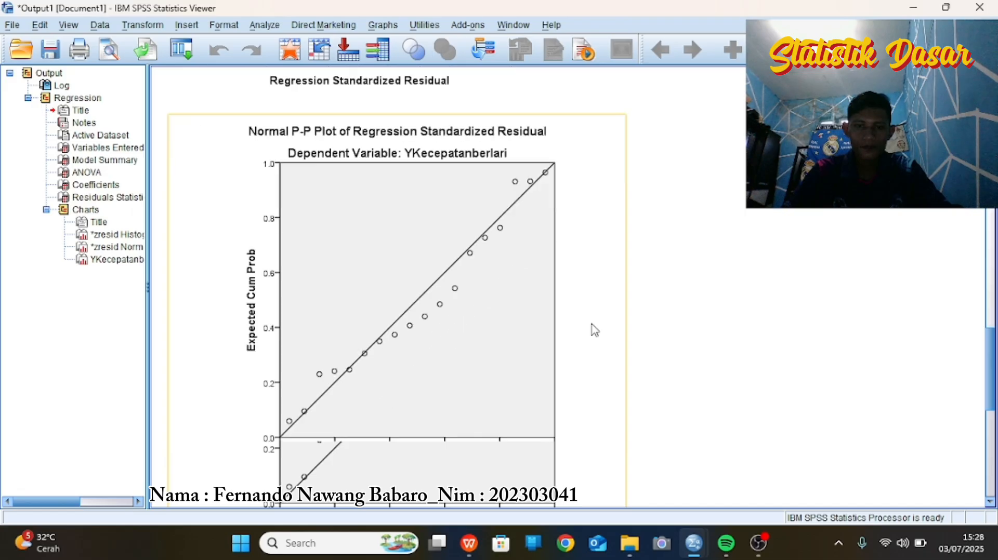
scroll(594, 330, "down", 12)
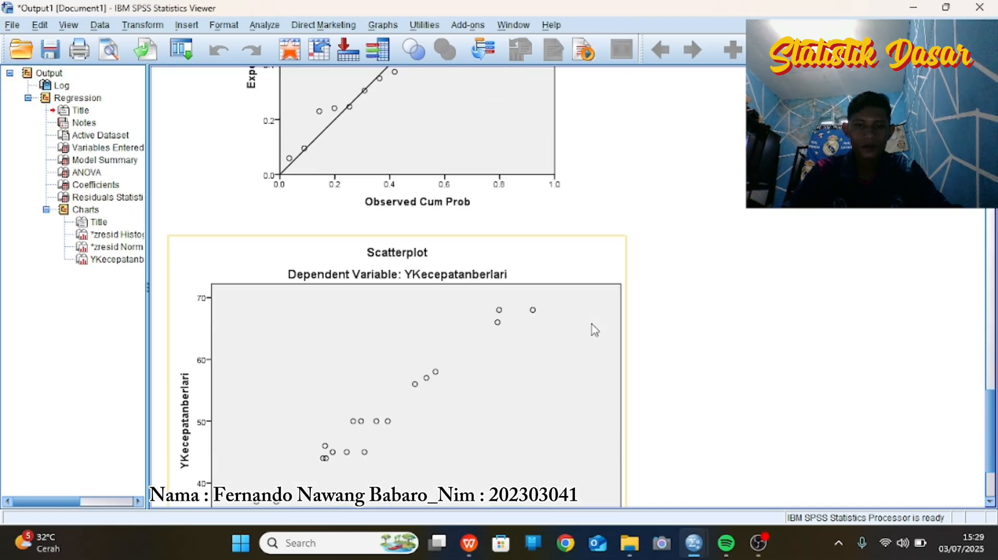
scroll(594, 330, "down", 3)
scroll(593, 329, "down", 3)
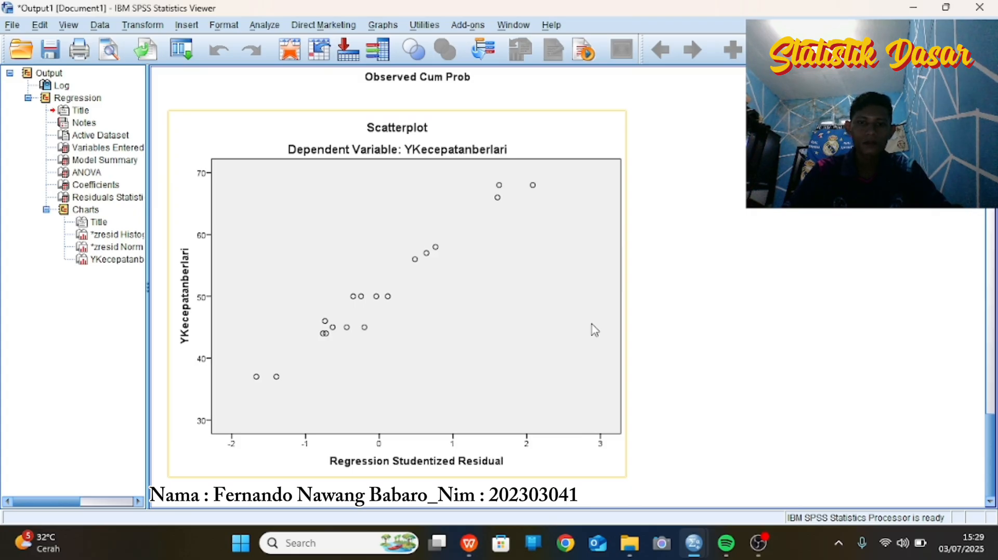
Step: Switch to the WPS exam spreadsheet and read the list of classical assumption tests below the data table
left_click(633, 499)
mouse_move(692, 549)
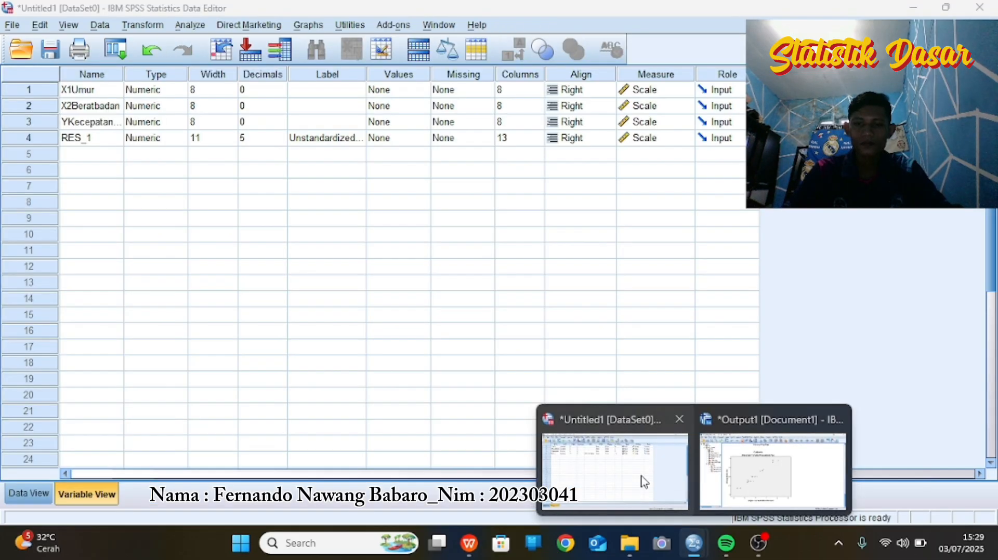
left_click(645, 482)
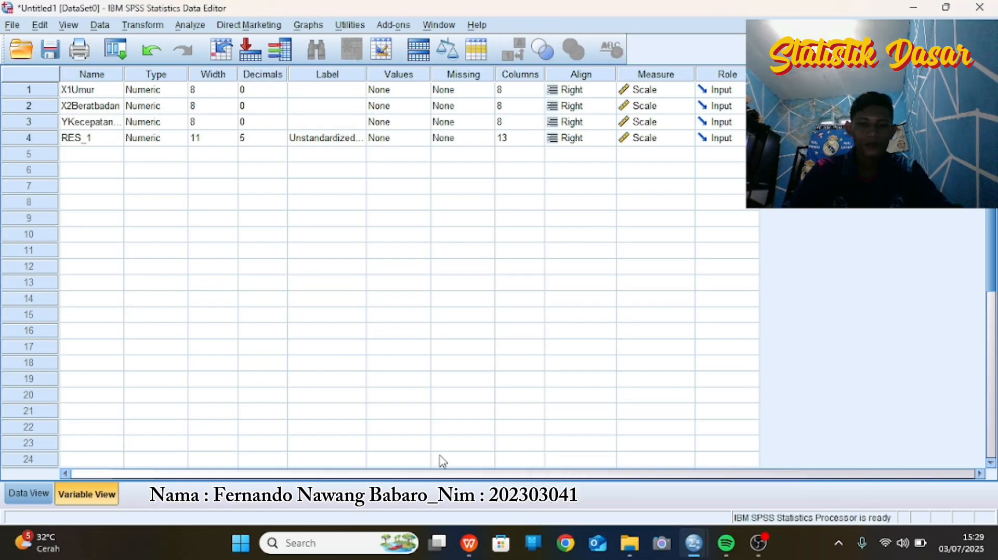
mouse_move(478, 541)
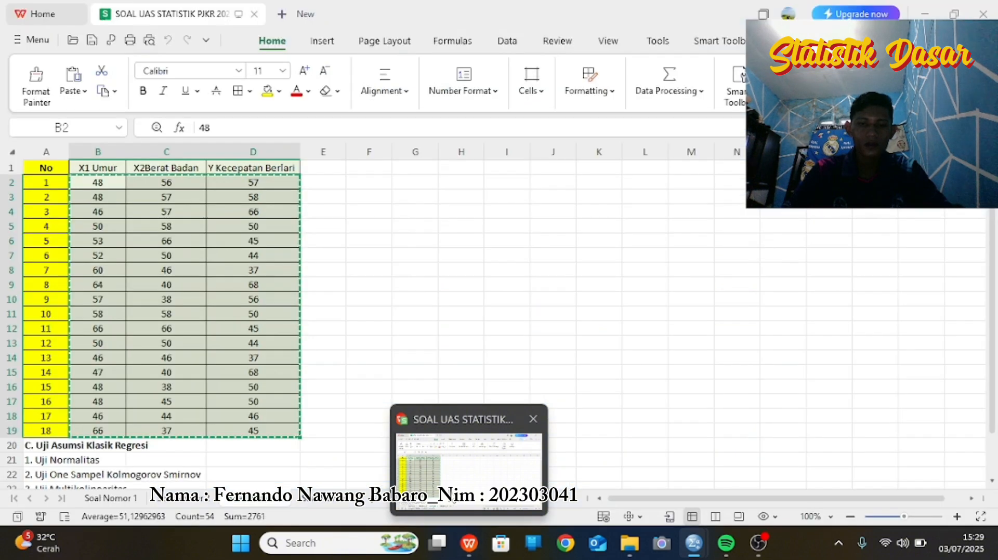
mouse_move(468, 468)
key("alt+Tab")
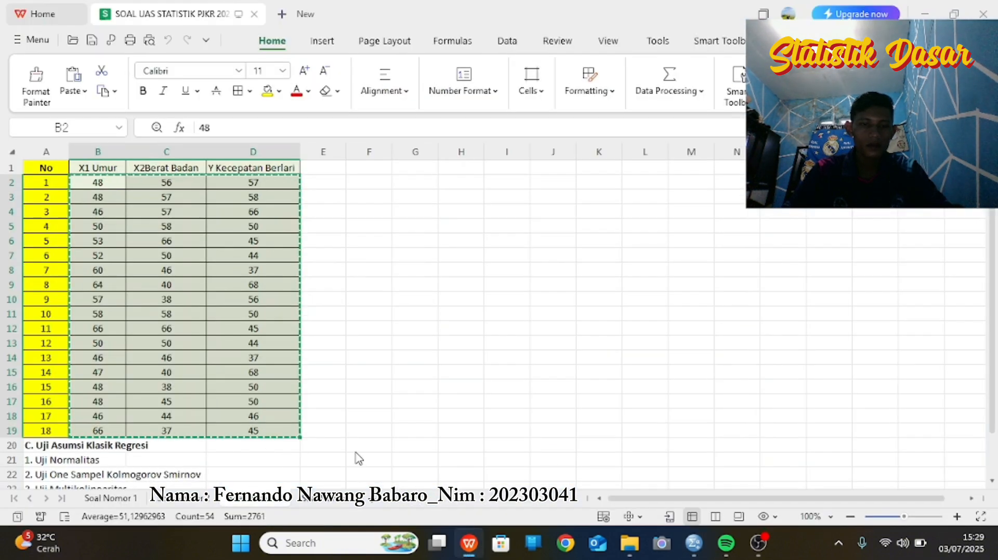
scroll(356, 453, "down", 1)
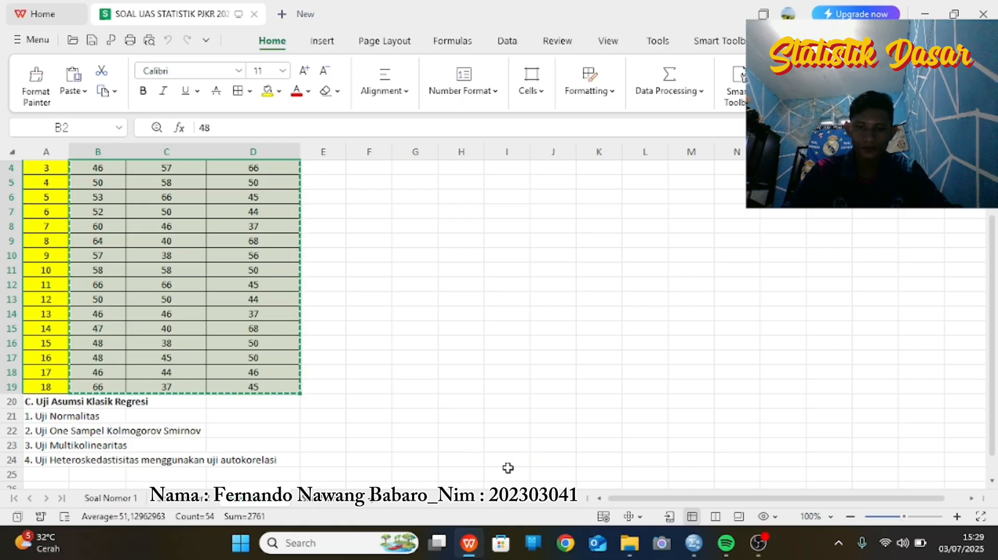
Step: Return to the SPSS Data Editor and run a legacy One-Sample Kolmogorov-Smirnov test on the unstandardized residual with the Normal test distribution
mouse_move(692, 548)
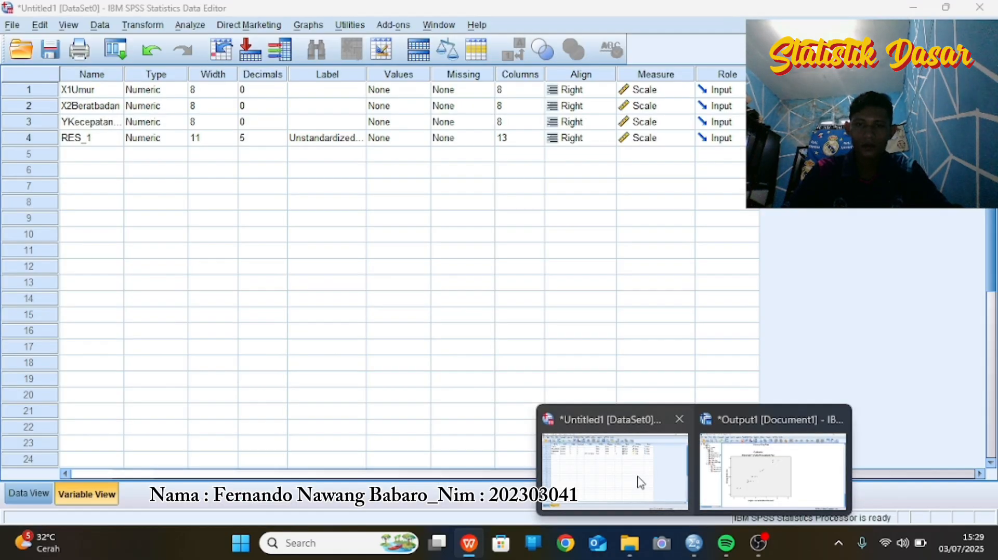
left_click(640, 482)
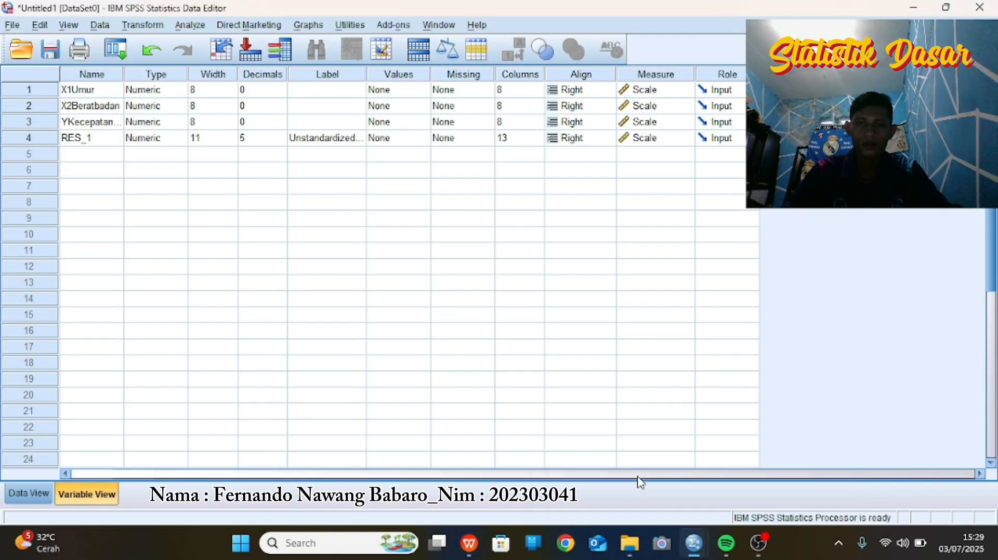
left_click(190, 26)
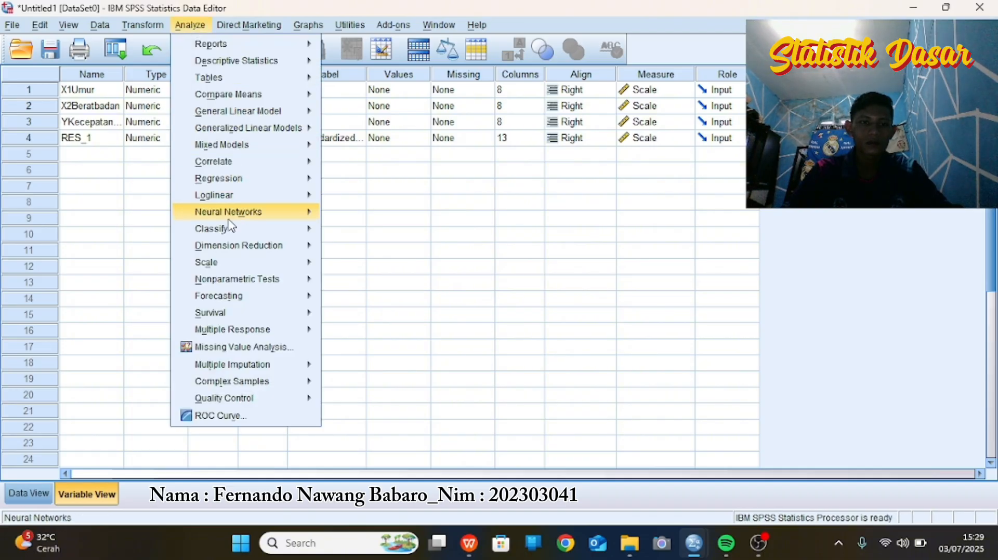
mouse_move(232, 276)
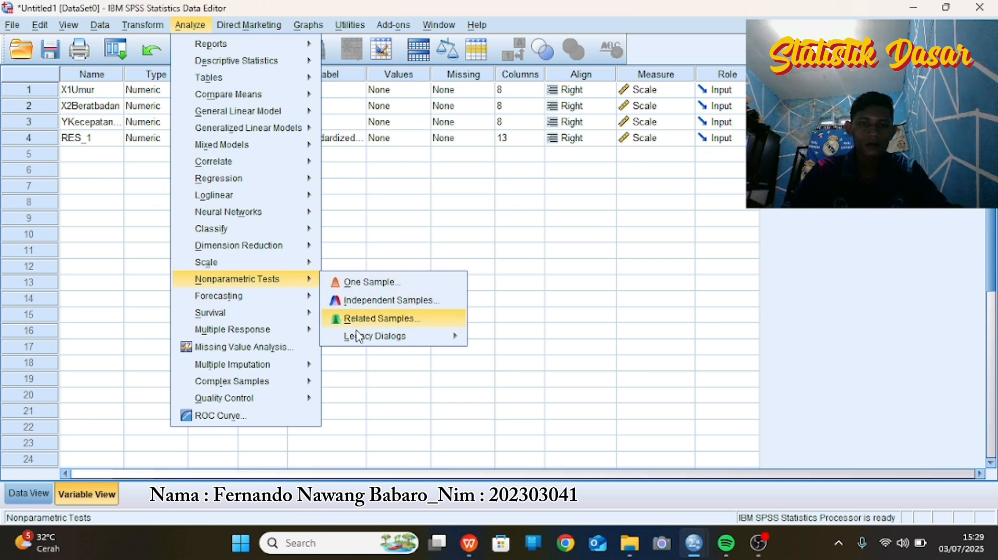
mouse_move(358, 341)
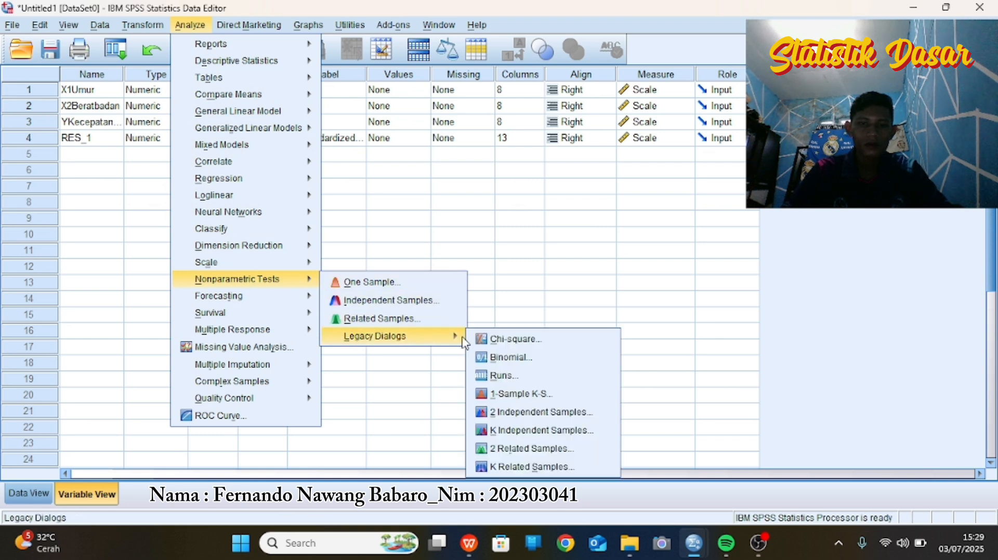
left_click(497, 394)
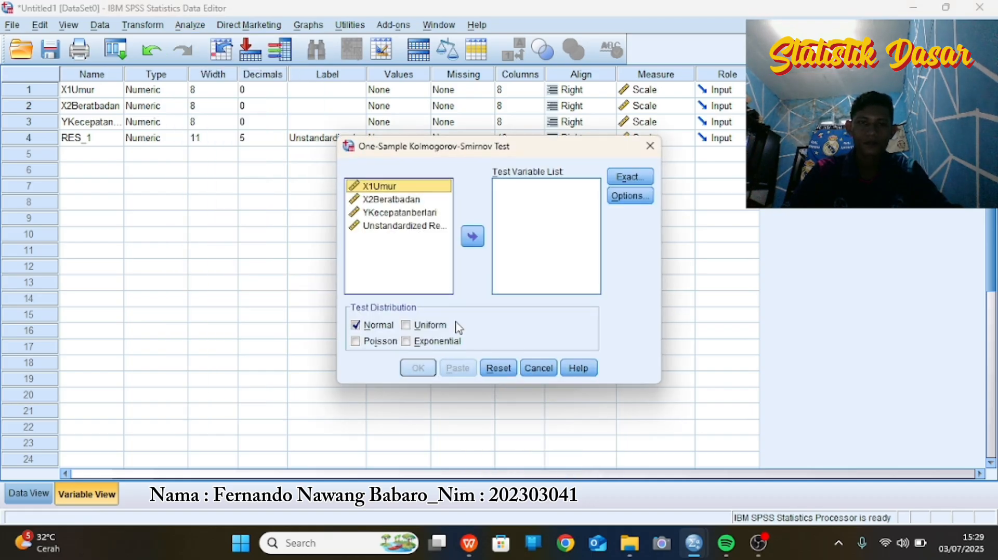
left_click(384, 227)
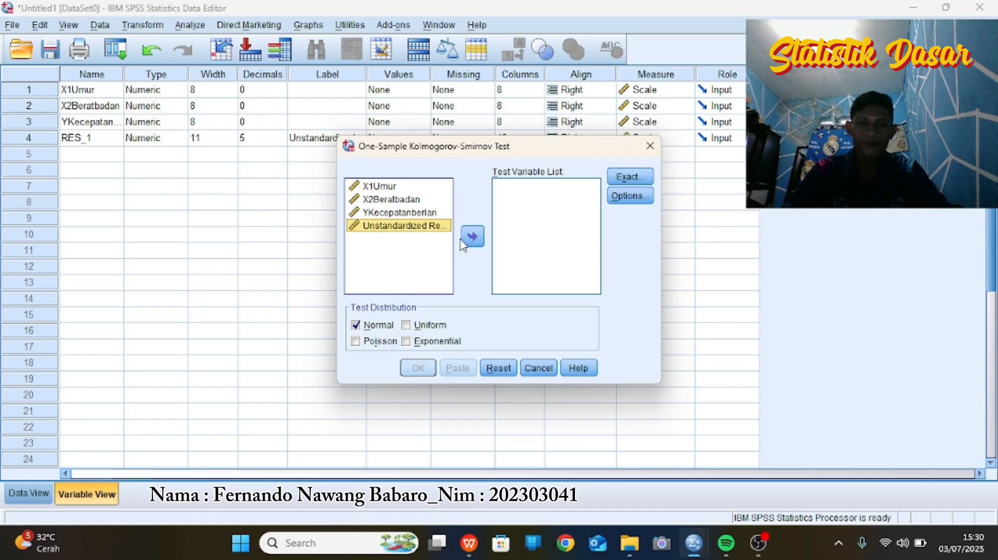
left_click(472, 237)
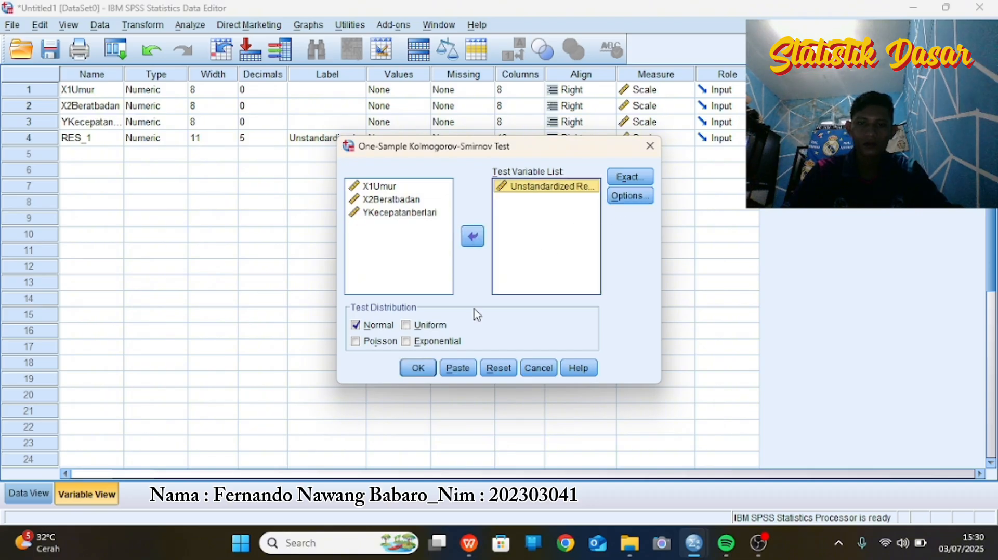
left_click(418, 369)
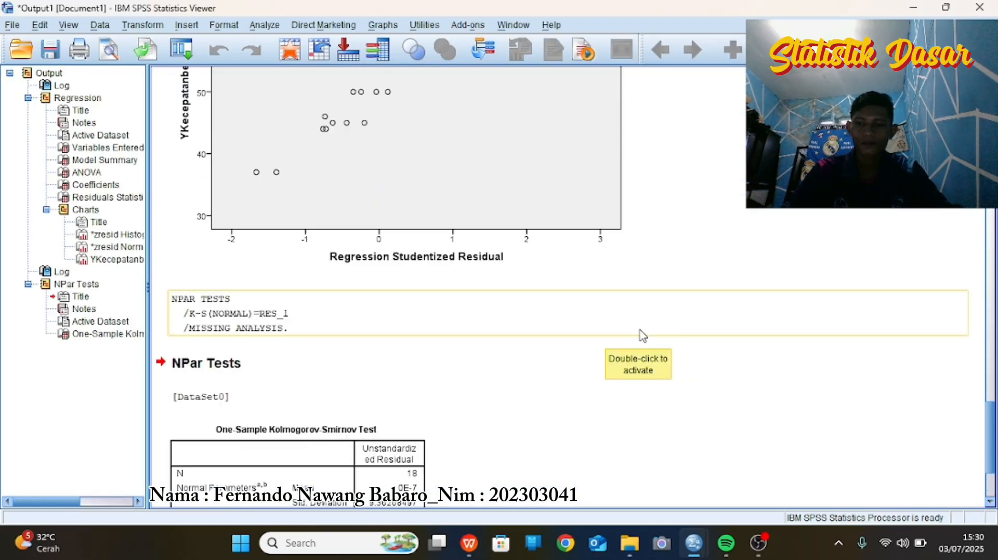
Step: Review the One-Sample Kolmogorov-Smirnov Test table and look back over the regression scatterplot and normal P-P plot
scroll(643, 335, "down", 3)
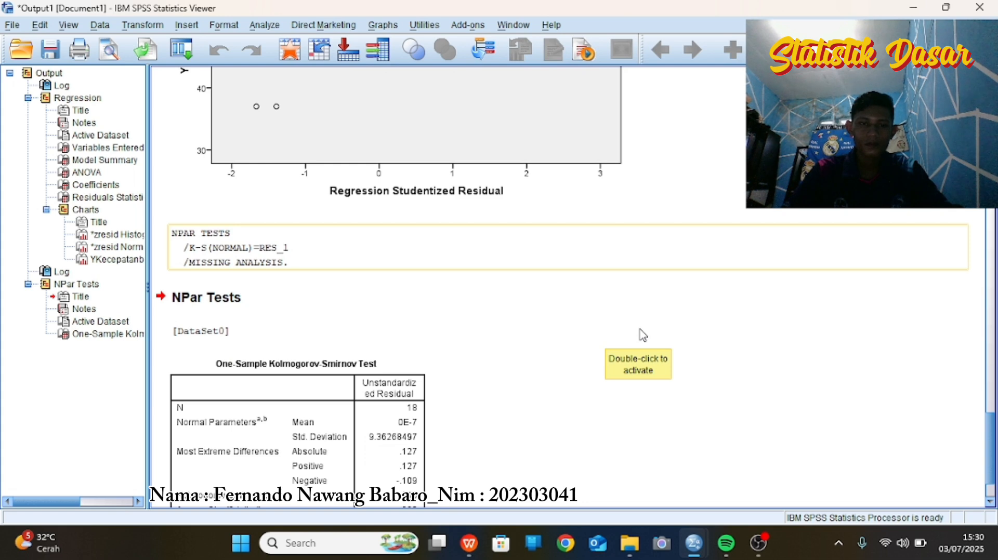
scroll(643, 335, "down", 3)
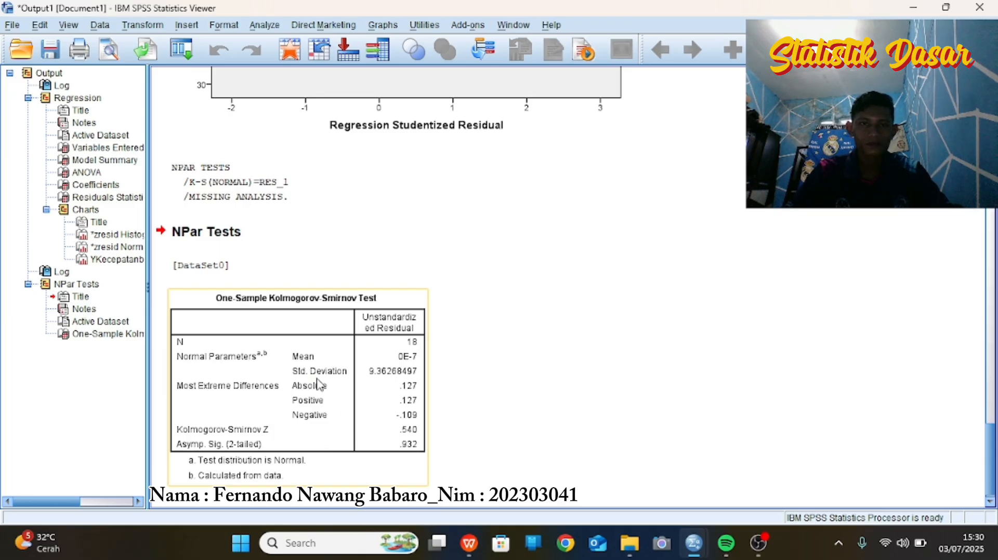
scroll(333, 366, "up", 10)
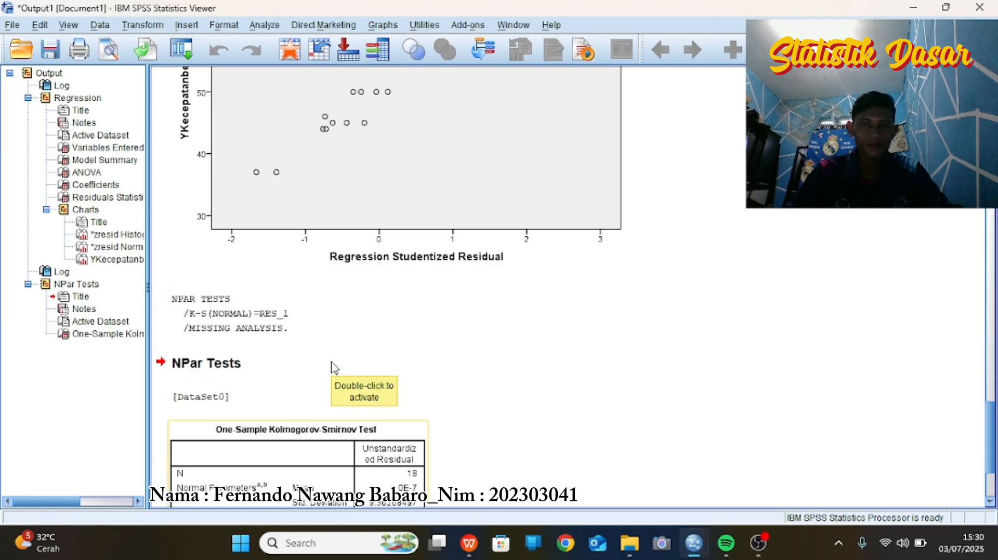
scroll(332, 366, "up", 12)
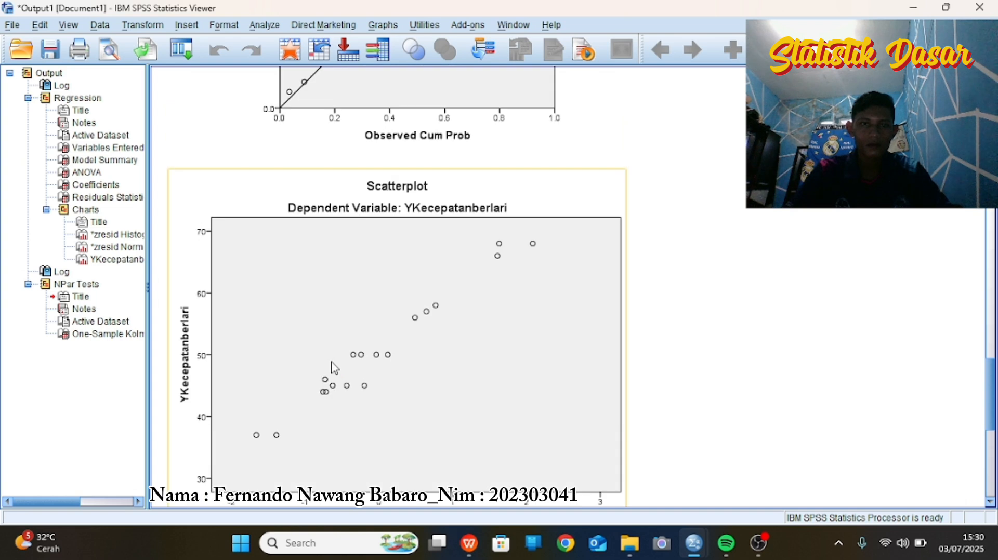
scroll(332, 366, "up", 6)
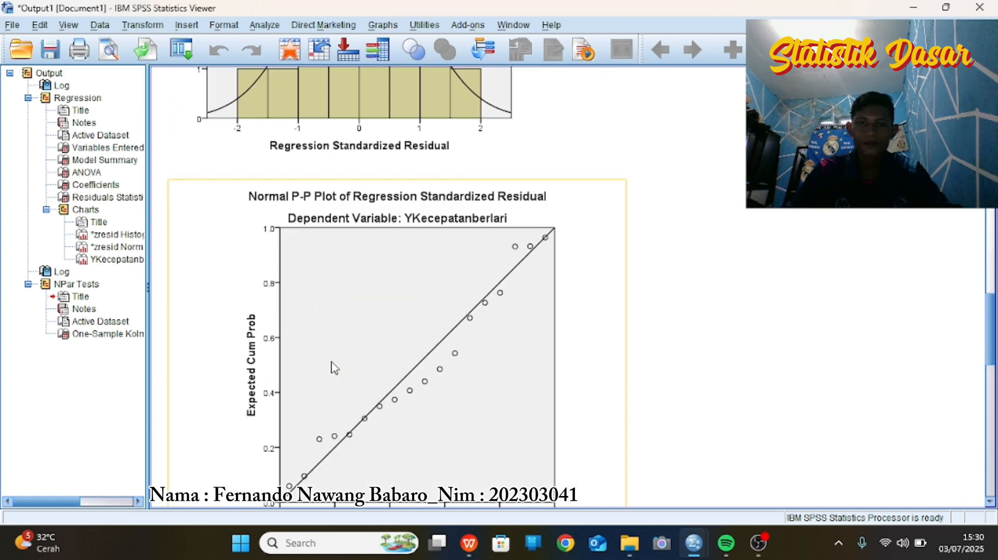
Step: Review the regression output from the residual histogram back through Residuals Statistics, Coefficients, ANOVA and Model Summary to the command syntax
scroll(332, 366, "up", 8)
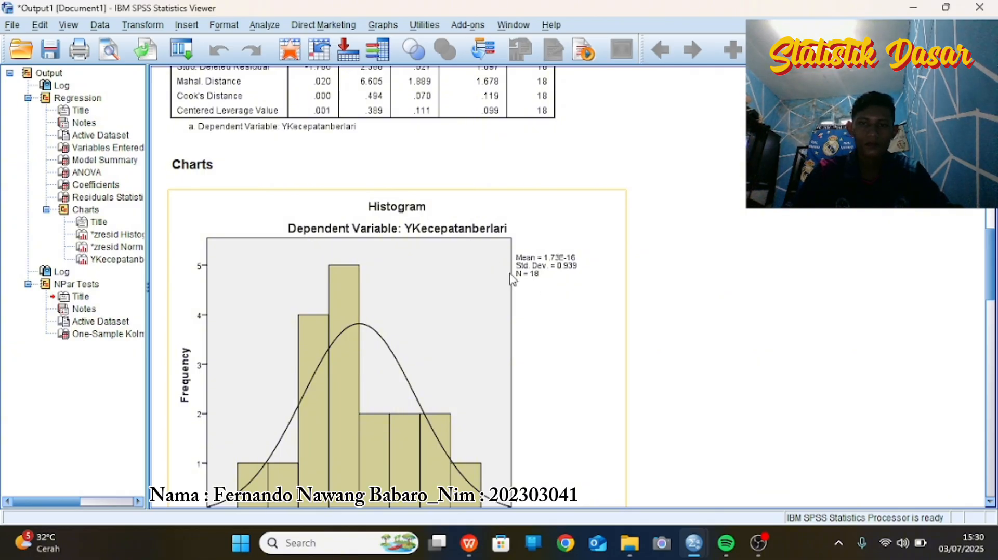
scroll(465, 278, "up", 8)
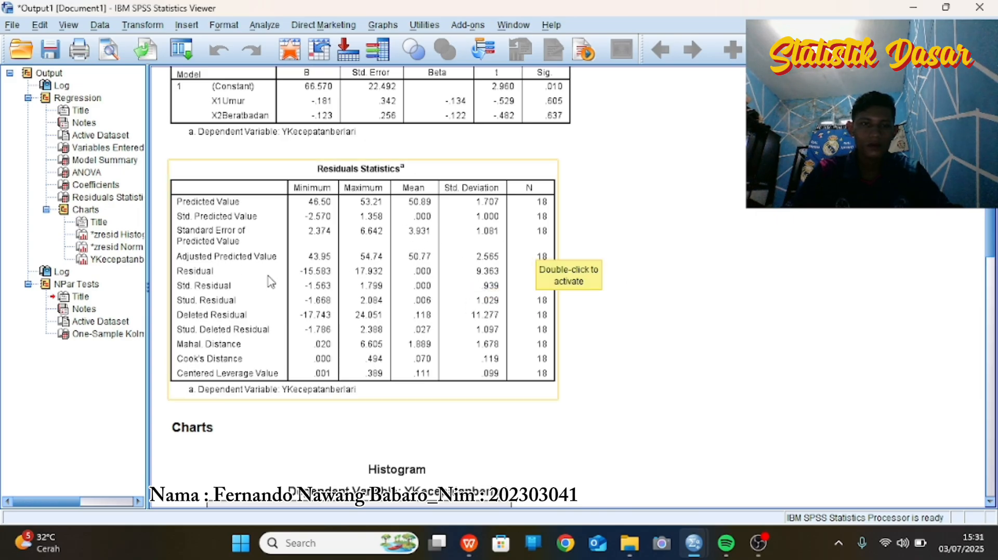
scroll(413, 301, "up", 5)
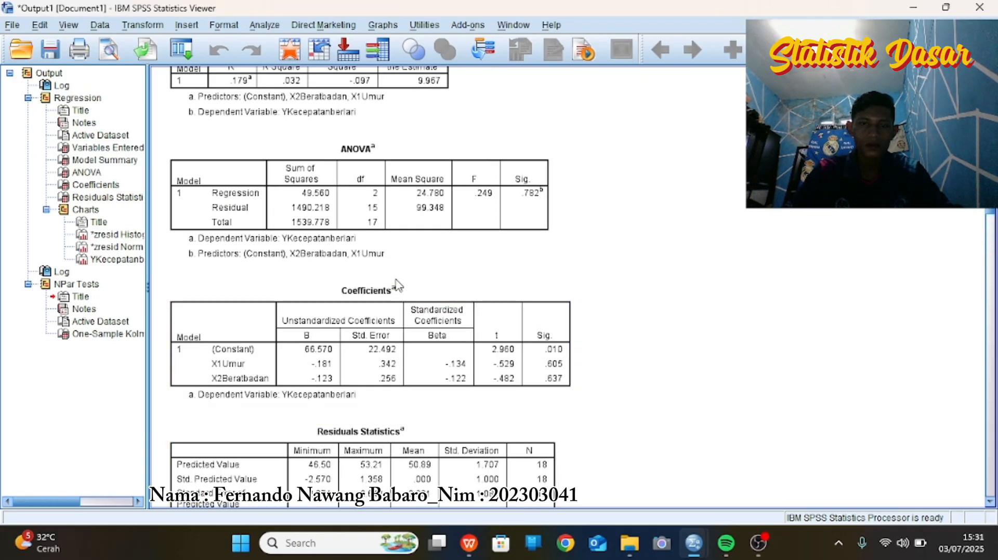
scroll(390, 270, "up", 3)
scroll(390, 271, "up", 6)
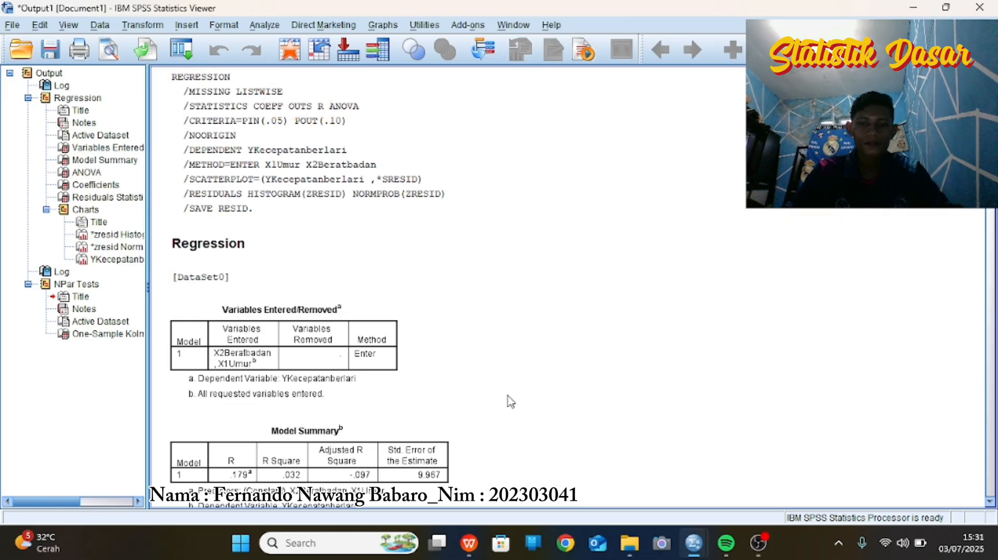
Step: Return to the SPSS Data Editor and display the case values of the dataset instead of the variable definitions
mouse_move(695, 547)
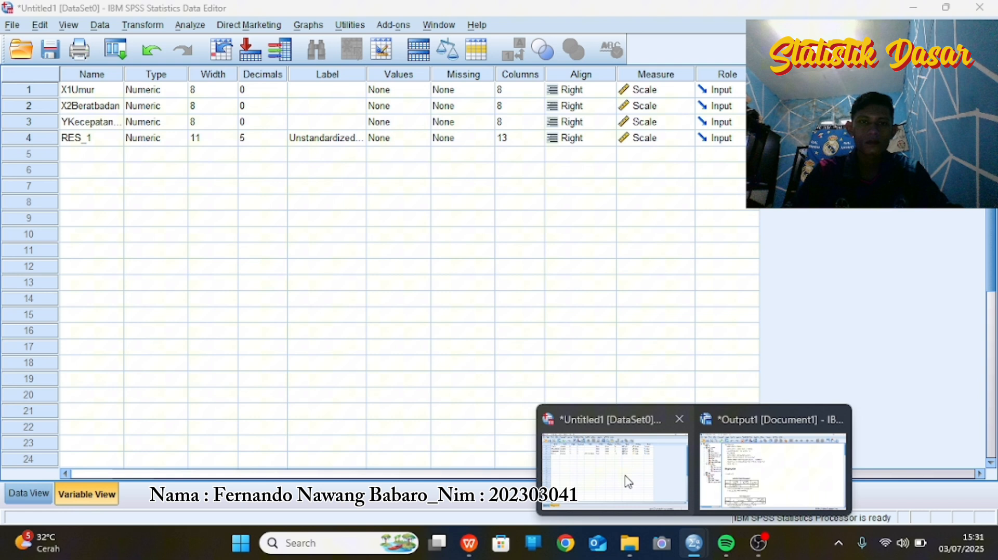
left_click(627, 482)
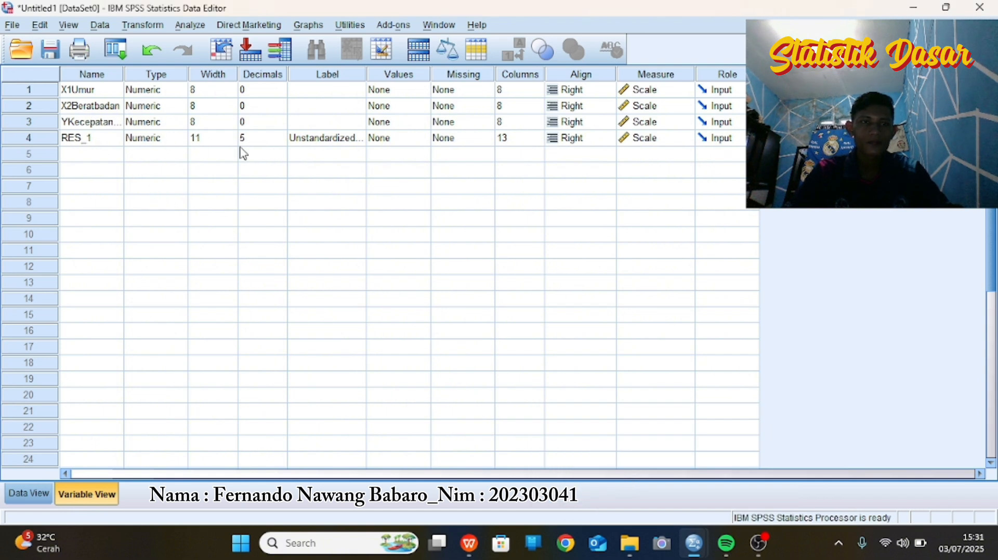
left_click(19, 492)
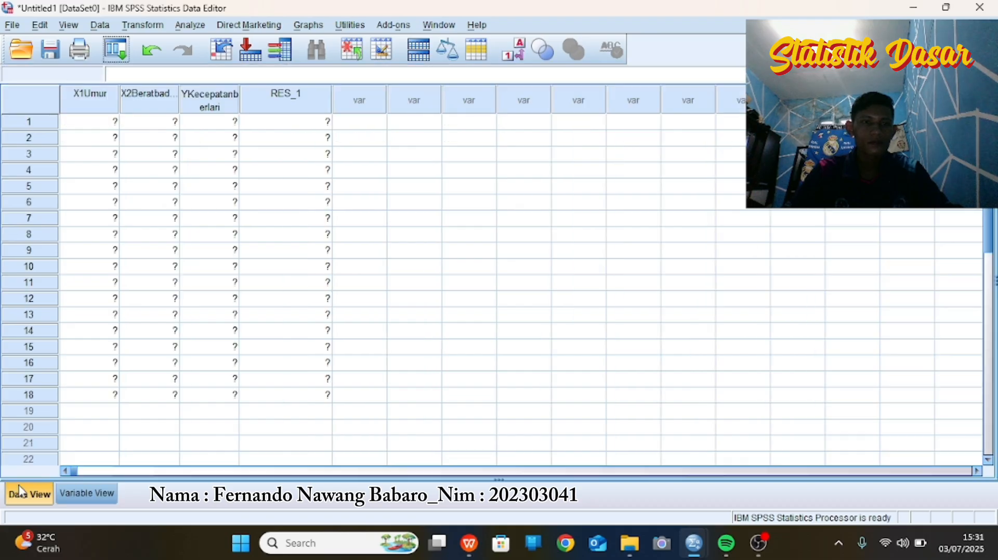